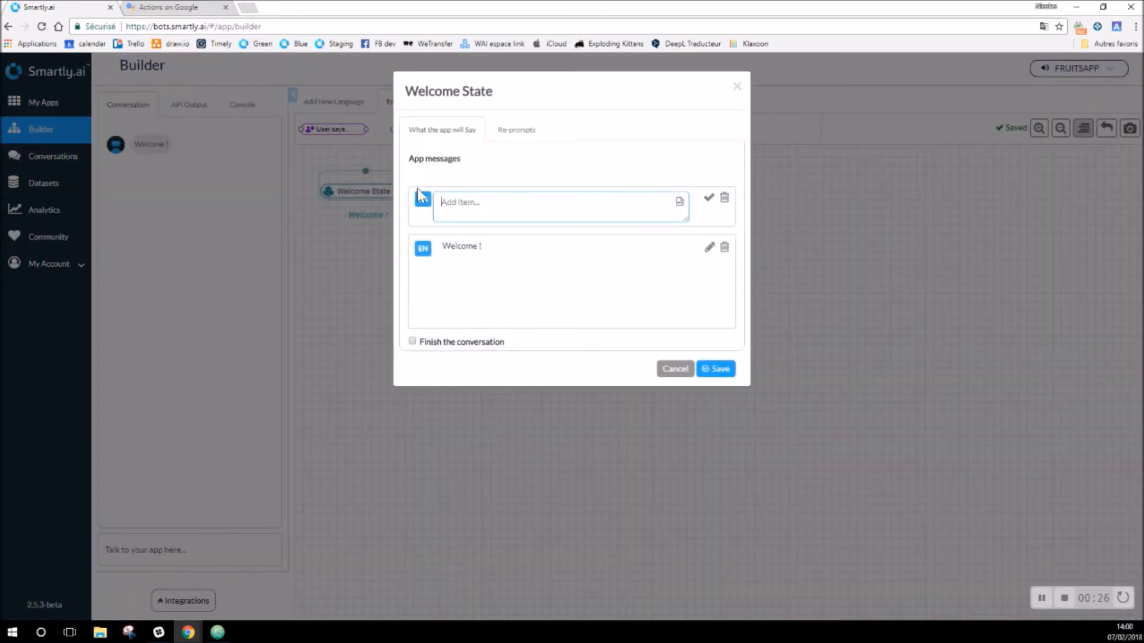
Step: Extend the Welcome message to 'Welcome on Smartly ! ready for a fruity experience ?' and save the state
left_click(709, 248)
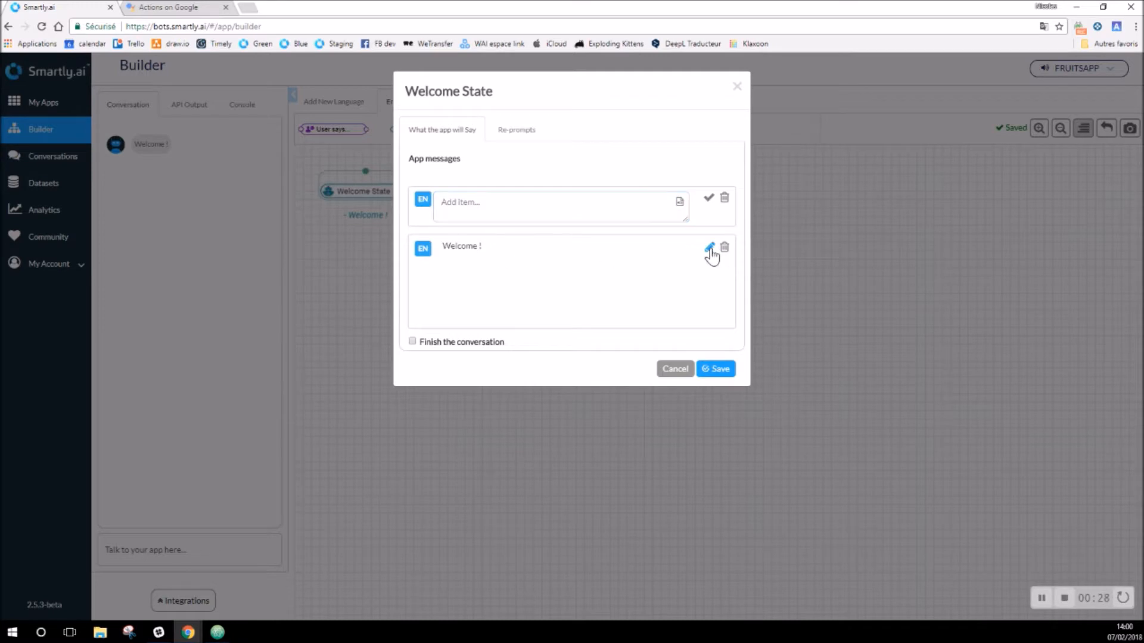
left_click(555, 245)
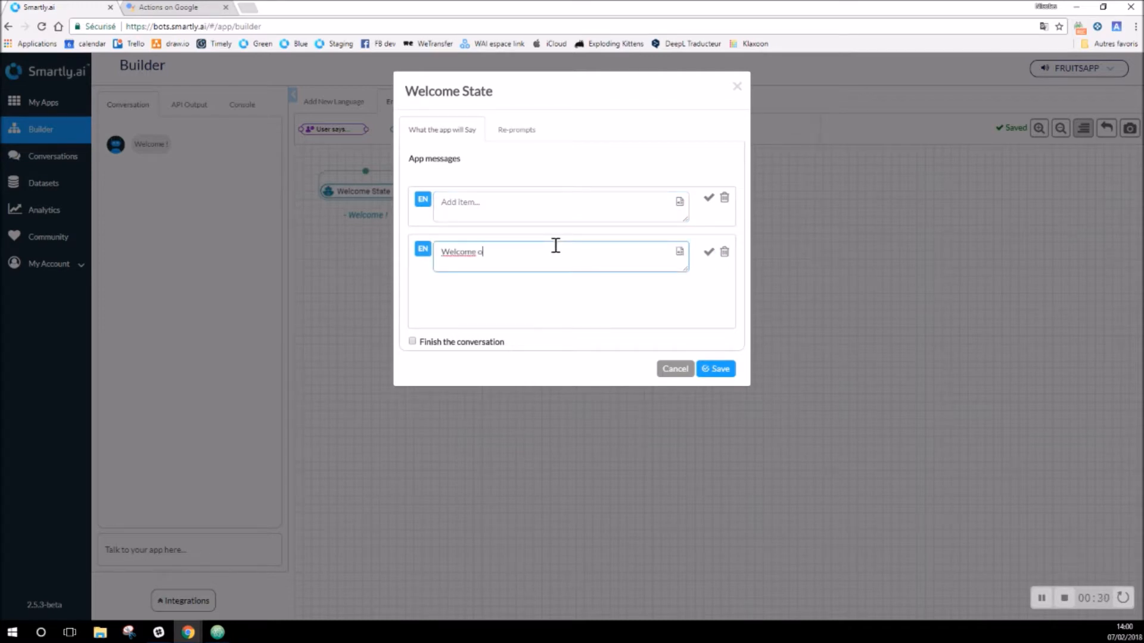
type("on Smartly ! ready for a fruity experience ?")
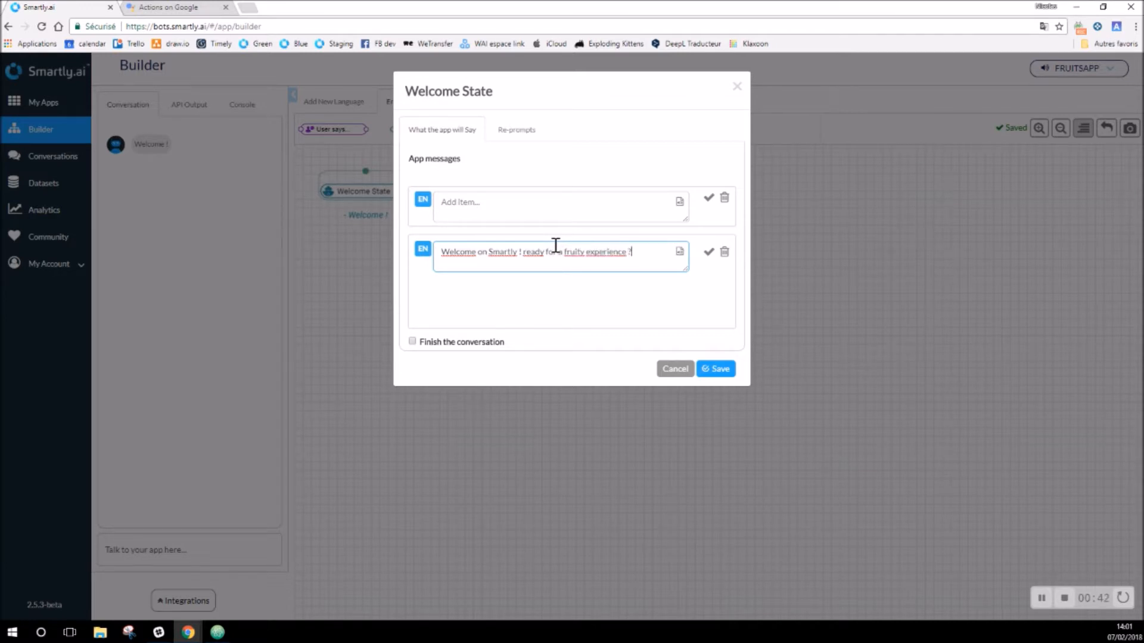
left_click(709, 253)
left_click(719, 370)
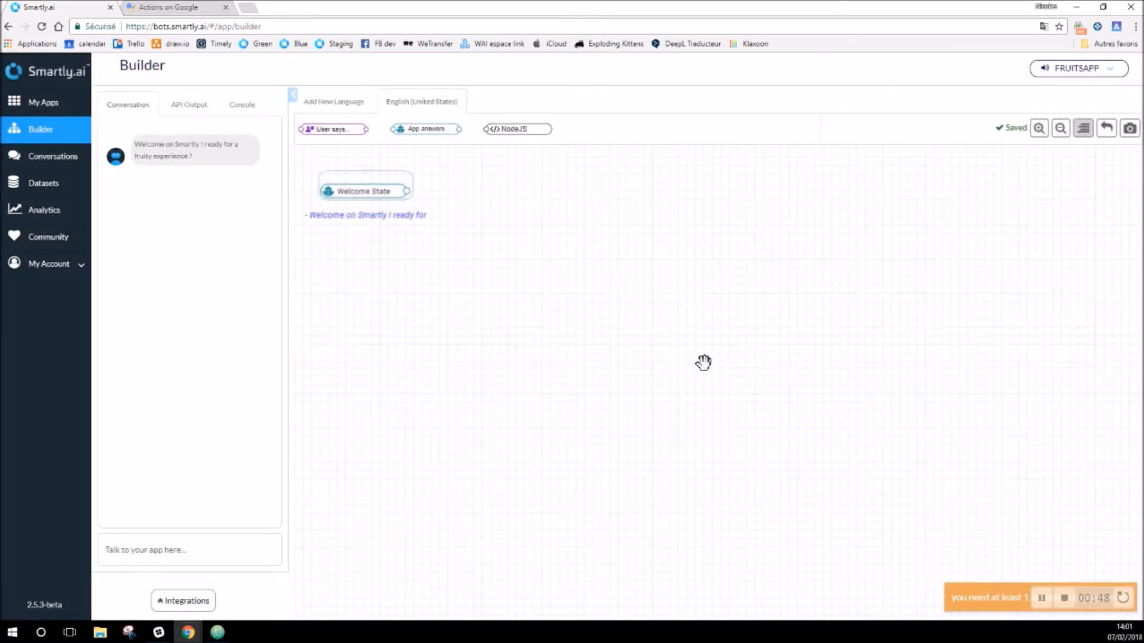
Step: Drop a User says block onto the flow and create a new intent named yesFruits
left_click_drag(332, 129, 452, 243)
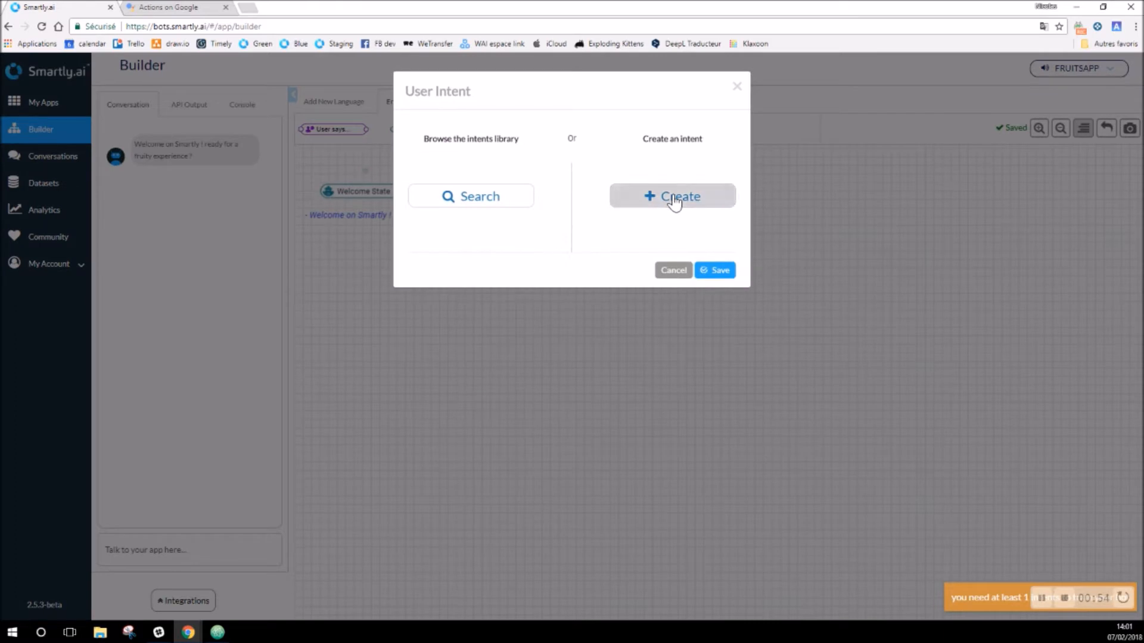
left_click(674, 201)
left_click(460, 93)
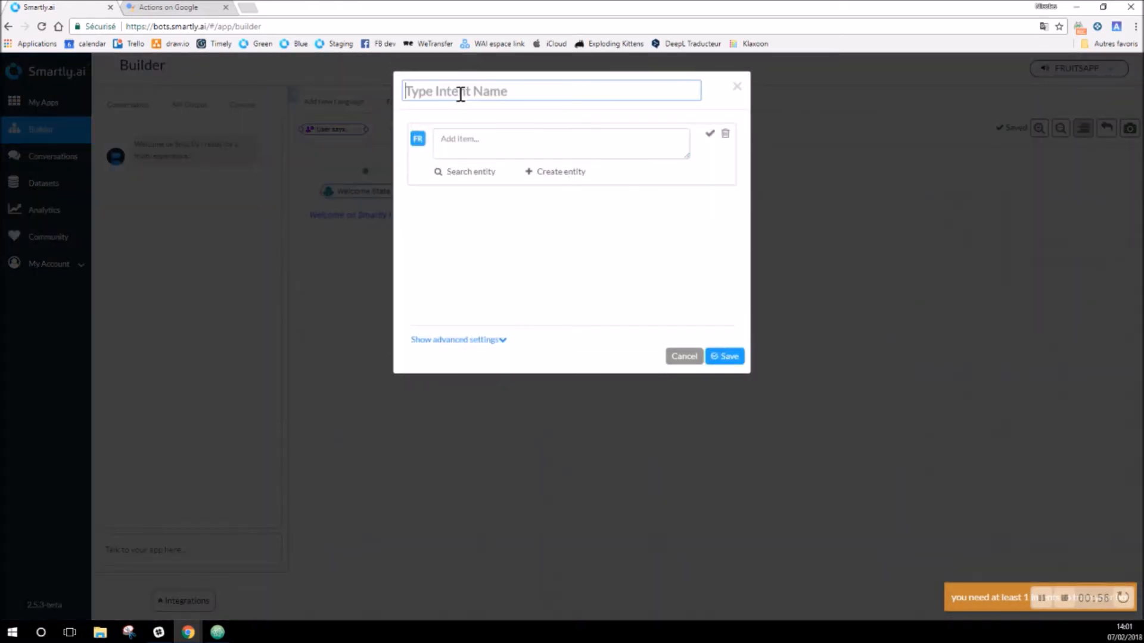
type("yesFruits")
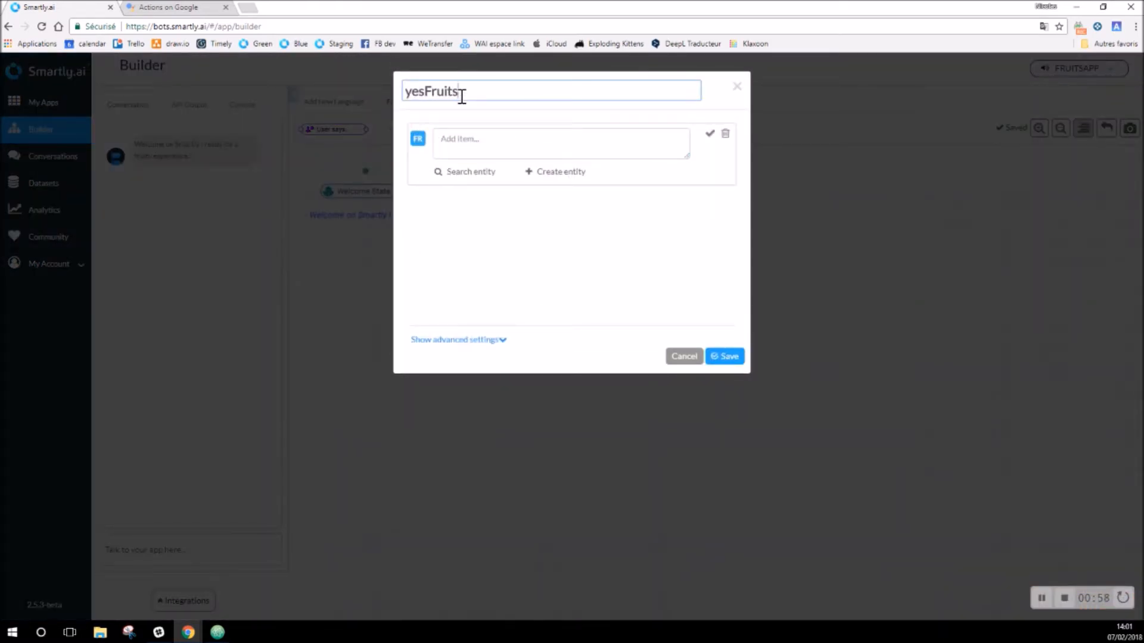
Step: Add the sample phrases yes, ok, great and ready, then save the intent
left_click(484, 143)
type("yes")
key("Return")
type("ok")
key("Return")
type("d")
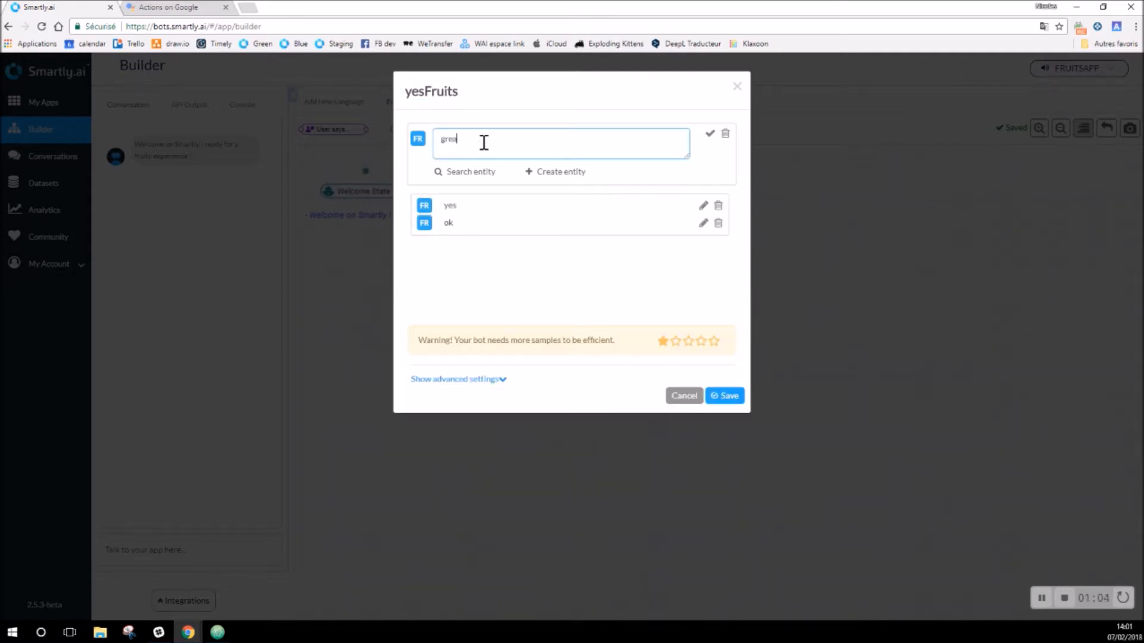
type("reat")
key("Return")
type("ready")
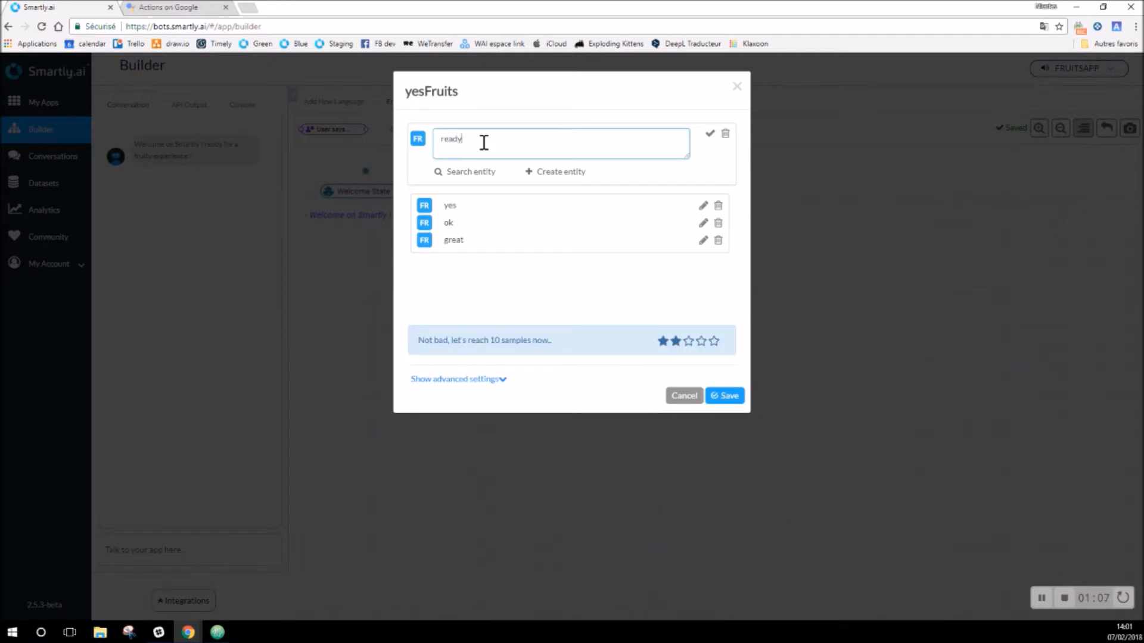
key("Return")
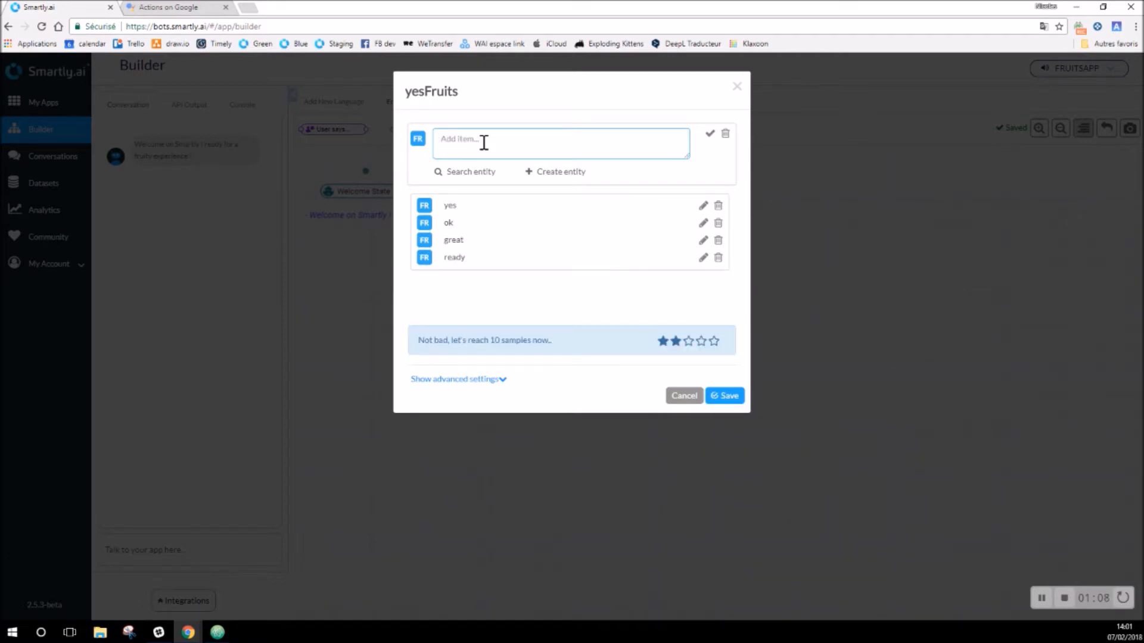
left_click(736, 399)
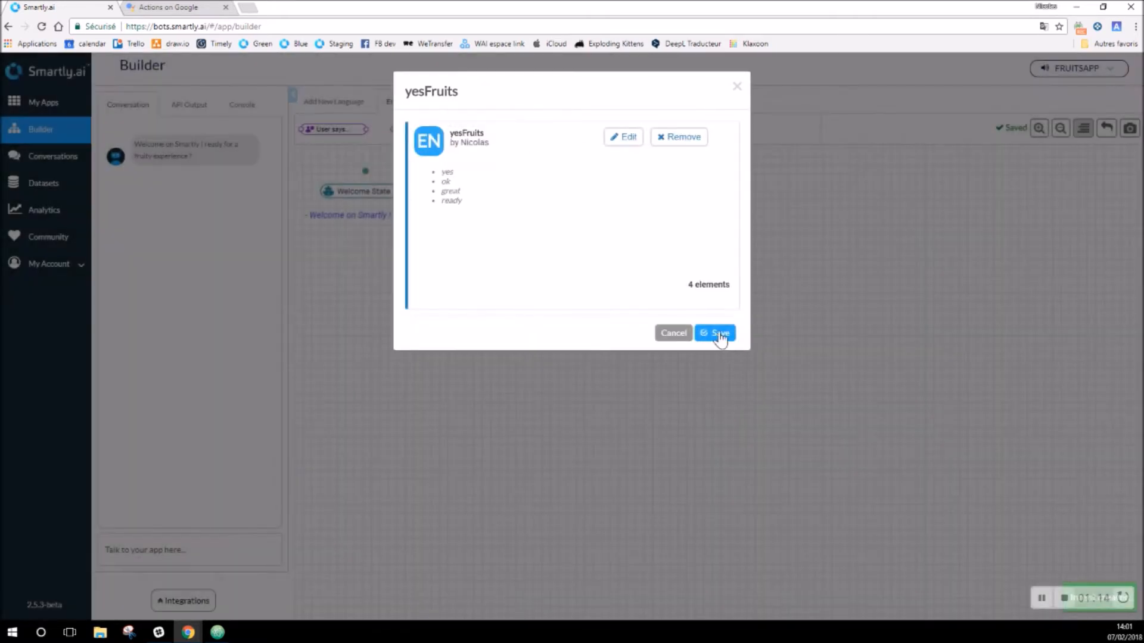
left_click(718, 334)
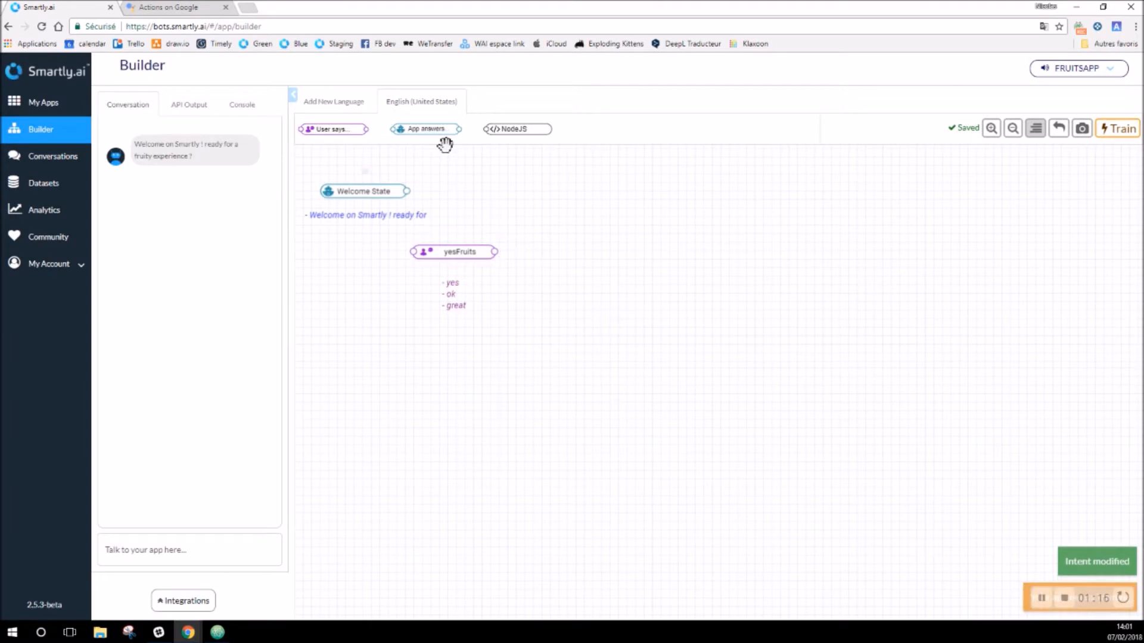
Step: Link a new app answer after yesFruits asking 'What fruit would you like to eat today ?' and save it
left_click_drag(430, 130, 549, 287)
left_click_drag(494, 253, 516, 293)
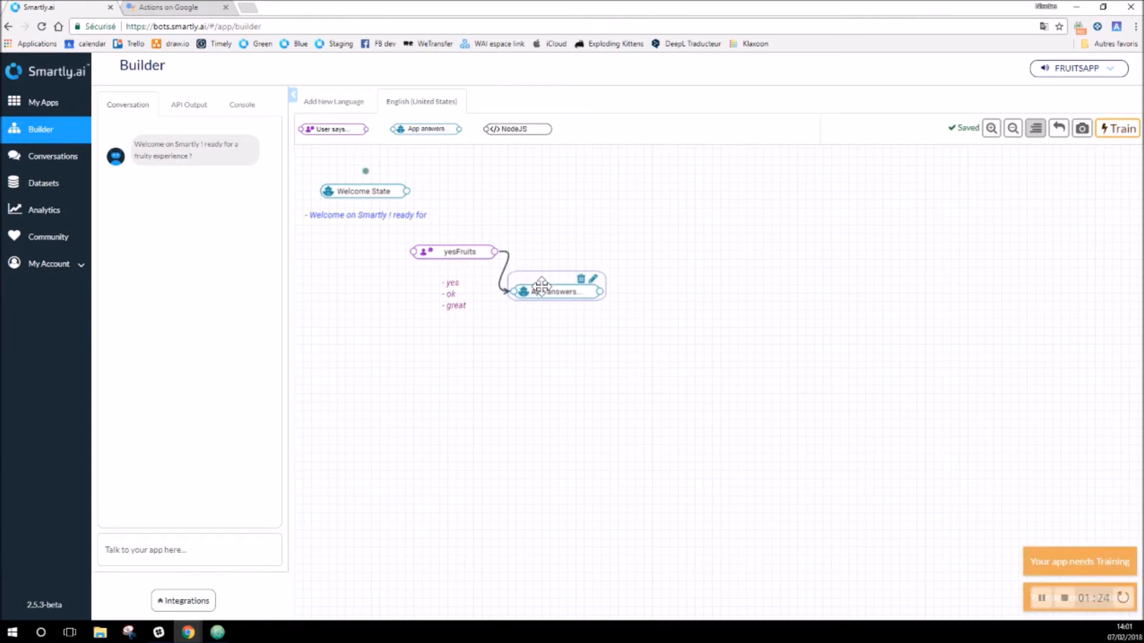
double_click(542, 289)
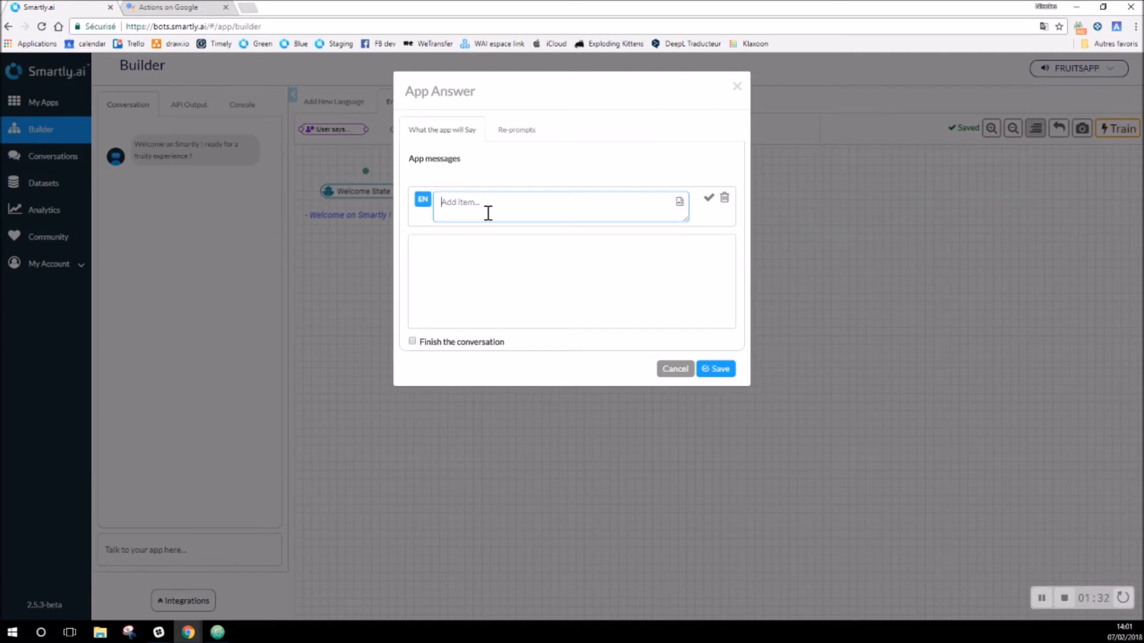
type("What fruit would you like")
type("to")
key("BackSpace")
type("W")
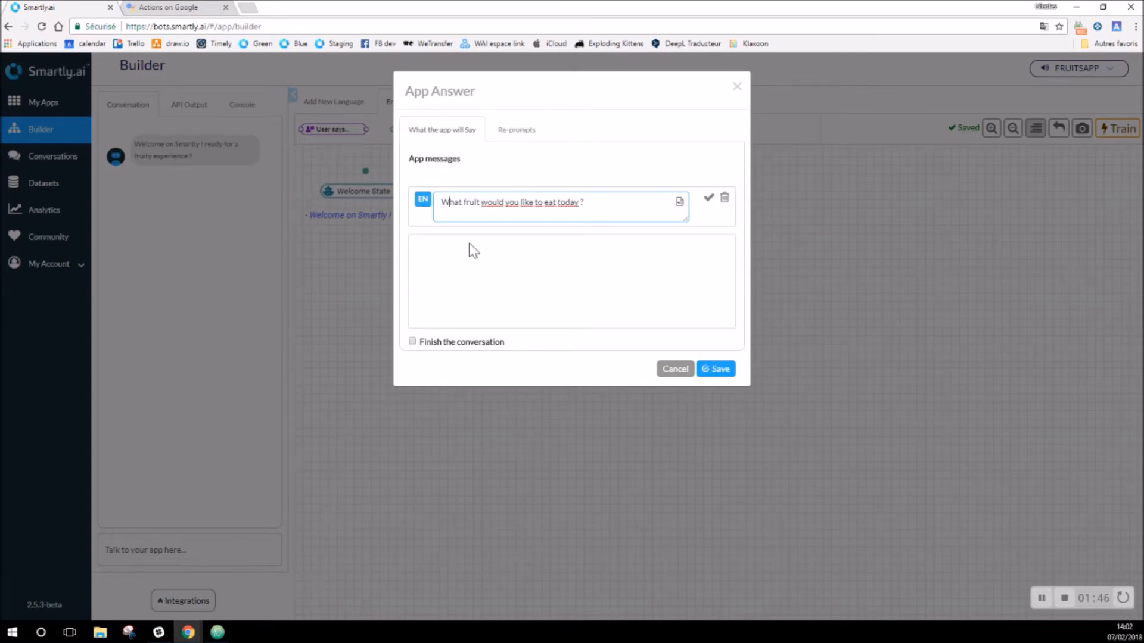
left_click(709, 199)
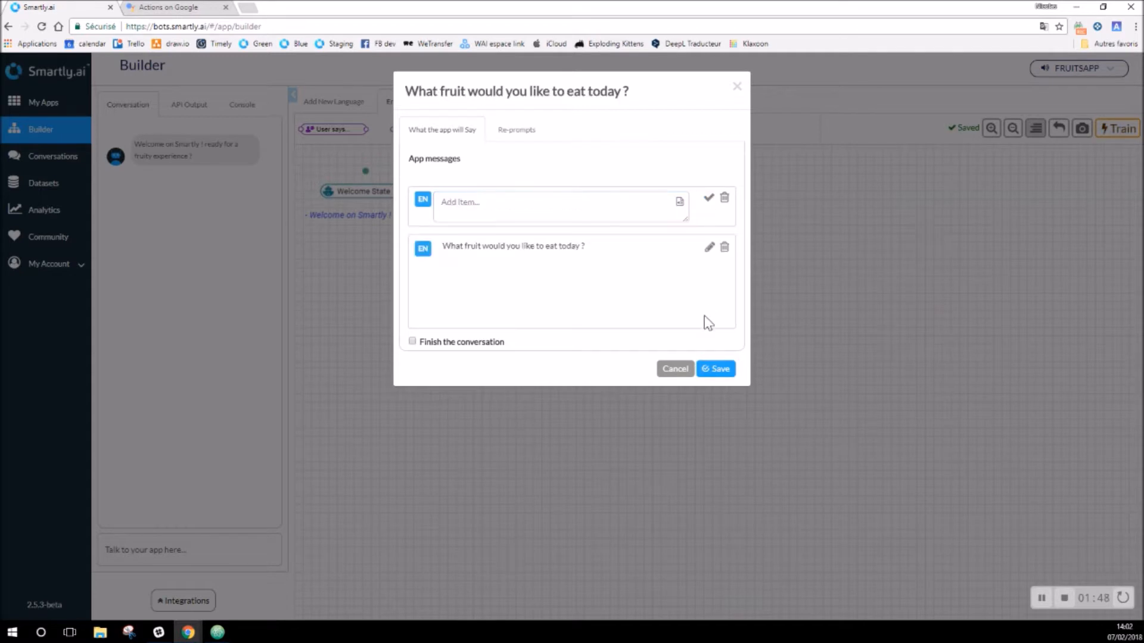
left_click(714, 371)
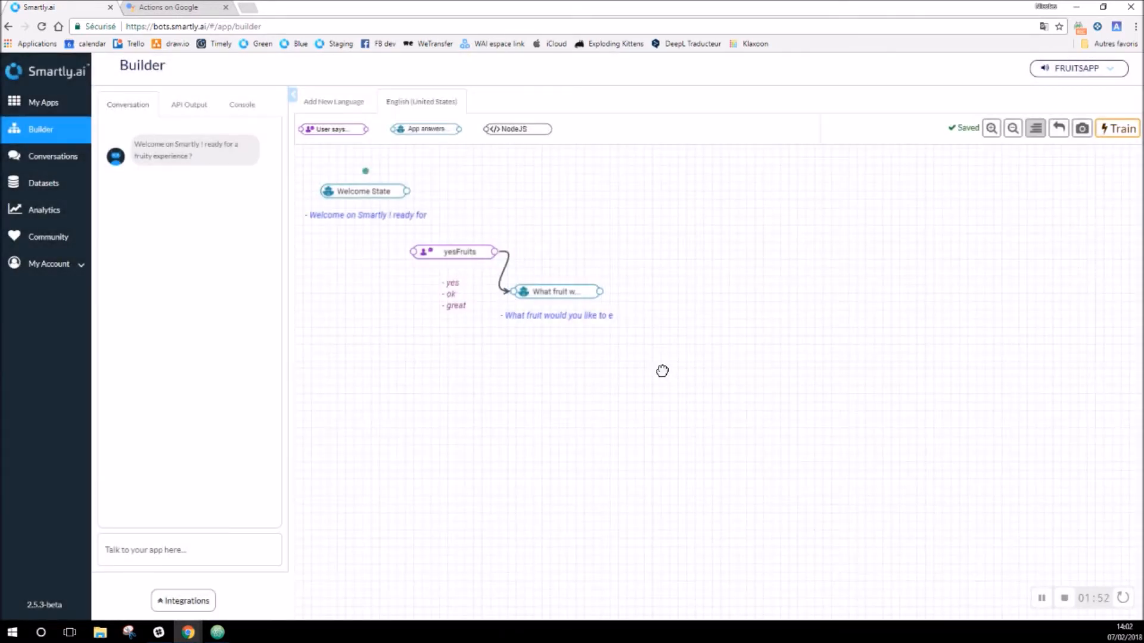
Step: Place a User says block below the fruit question, link it, and create a new intent
left_click_drag(329, 128, 566, 277)
left_click_drag(641, 332, 652, 335)
left_click_drag(599, 293, 649, 342)
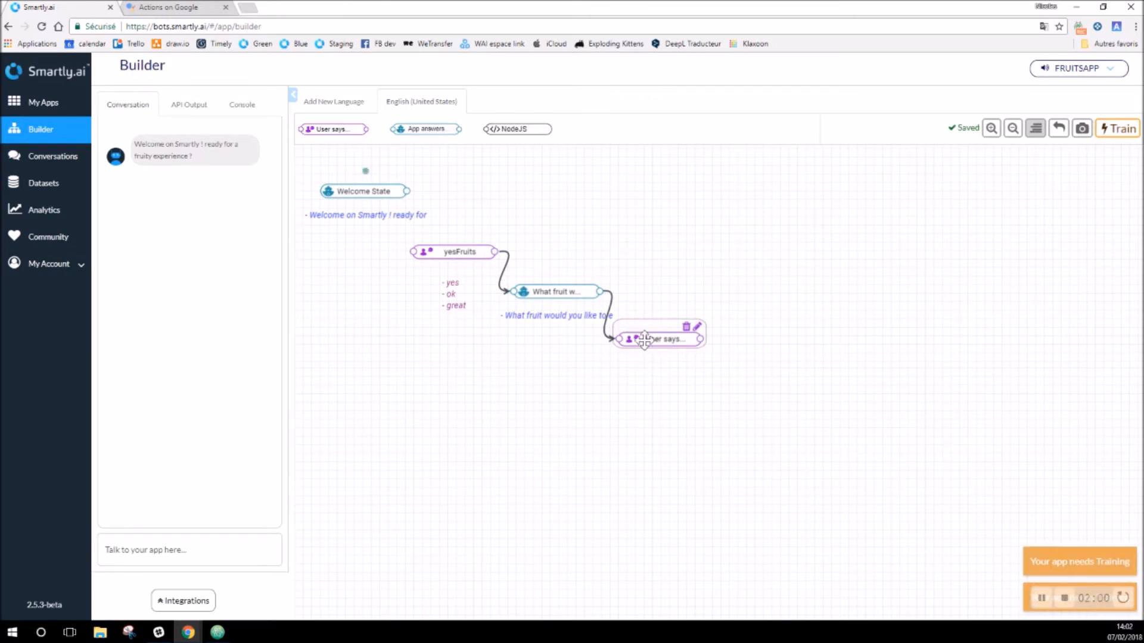
double_click(646, 339)
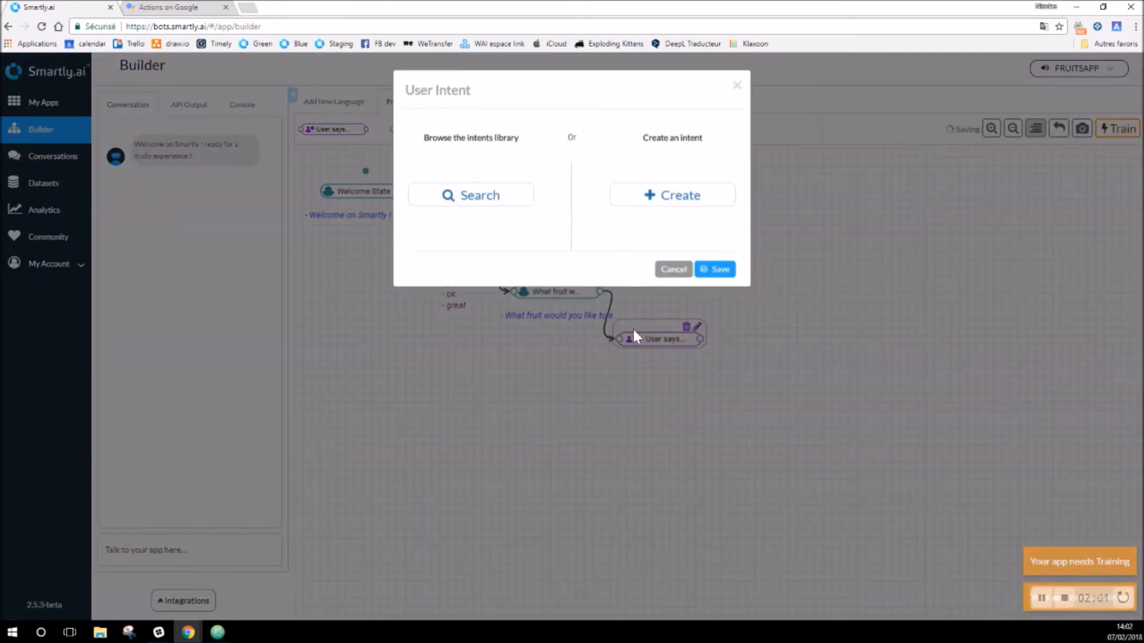
left_click(685, 198)
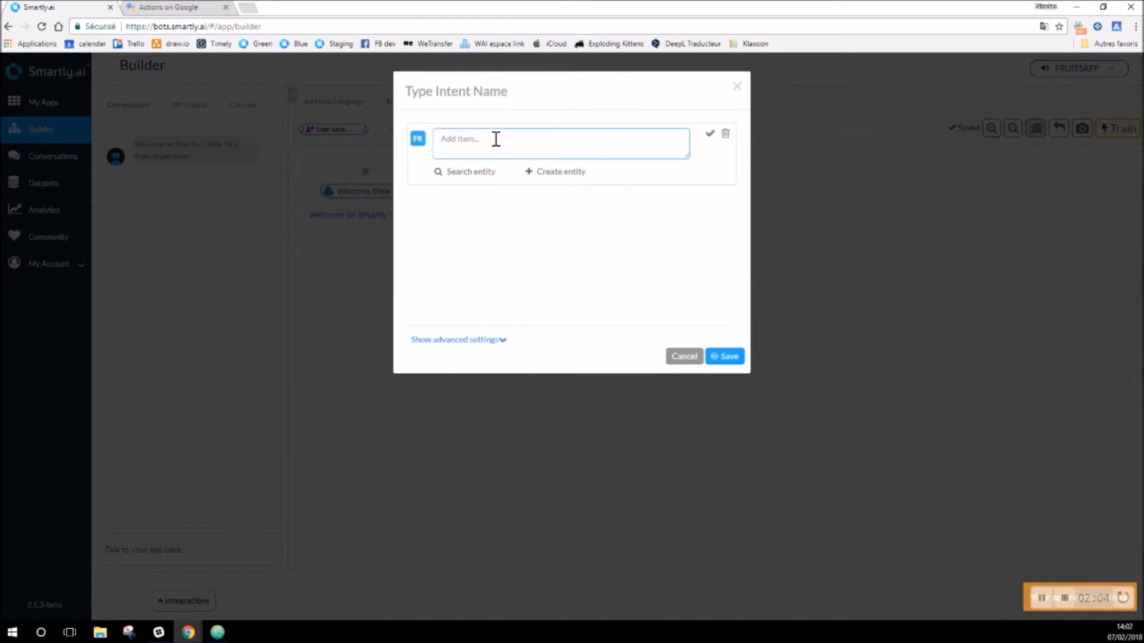
Step: Add the samples 'i want to eat an apple' and 'i would like to eat an apple'
type("i want to e")
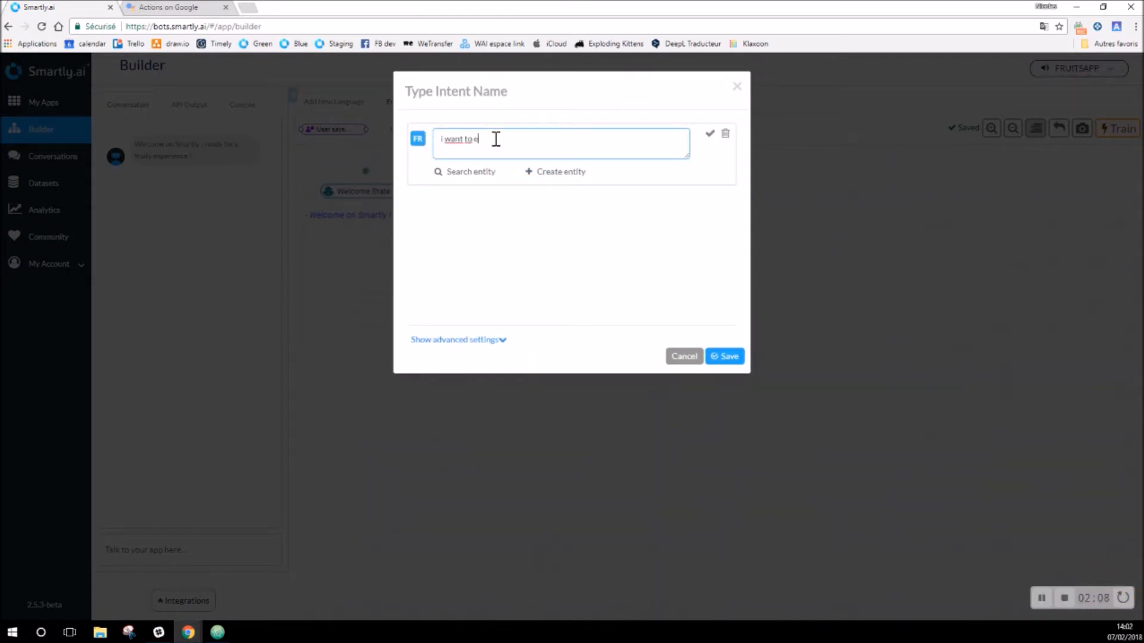
type("at an apple")
key("Return")
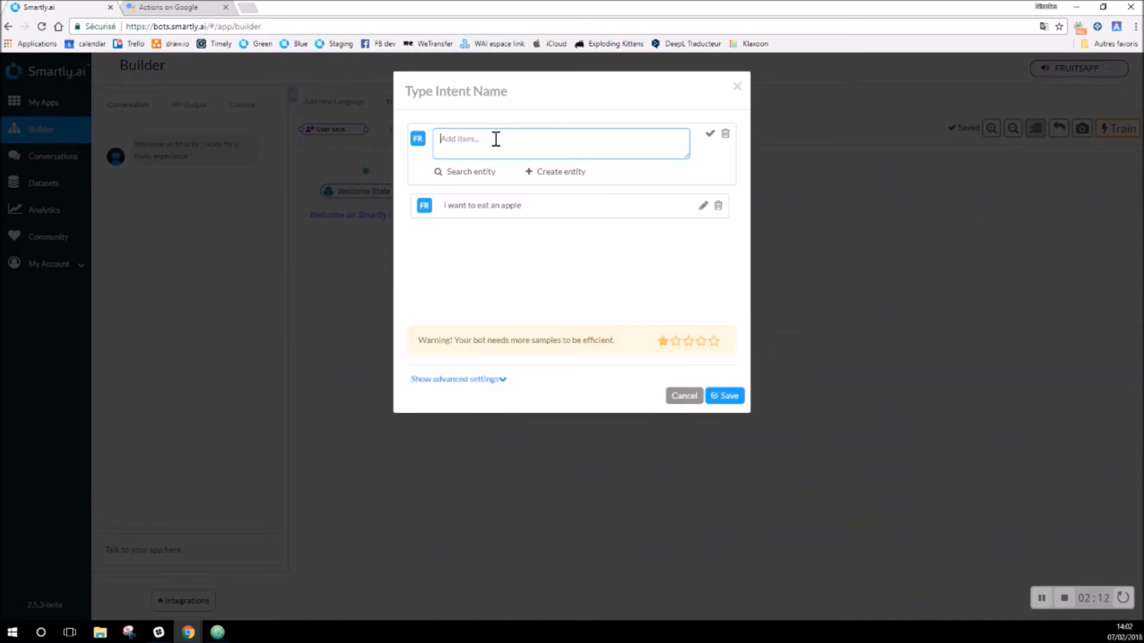
type("i would like to eat an apple")
key("Return")
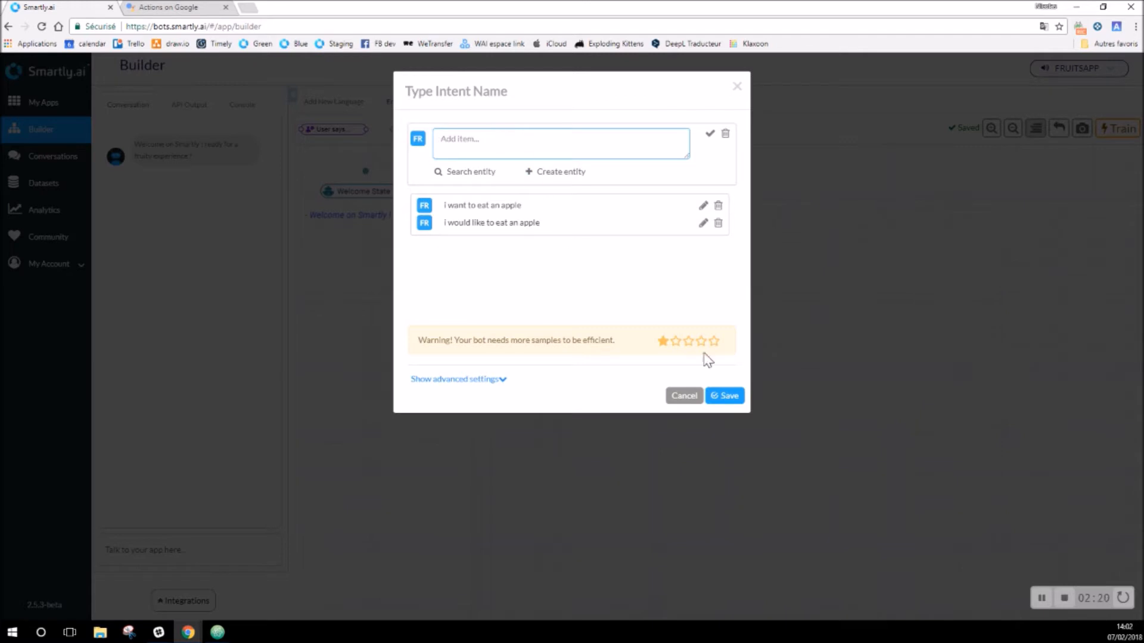
Step: Name the intent chosenFruits and save it into the flow
left_click(725, 397)
left_click(470, 94)
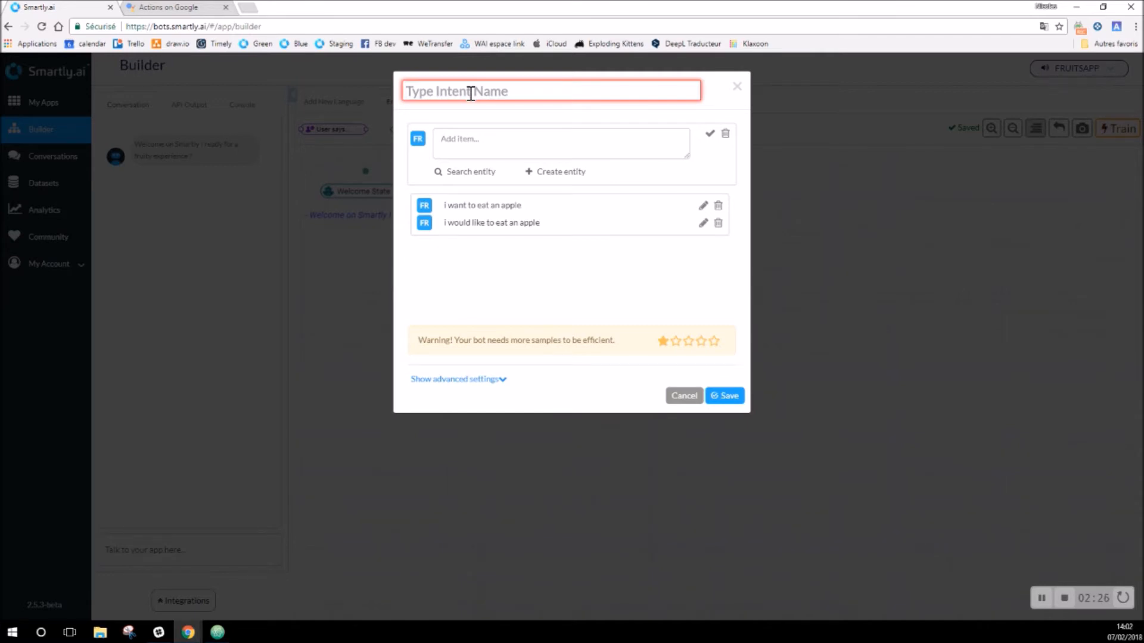
type("chosenFruits")
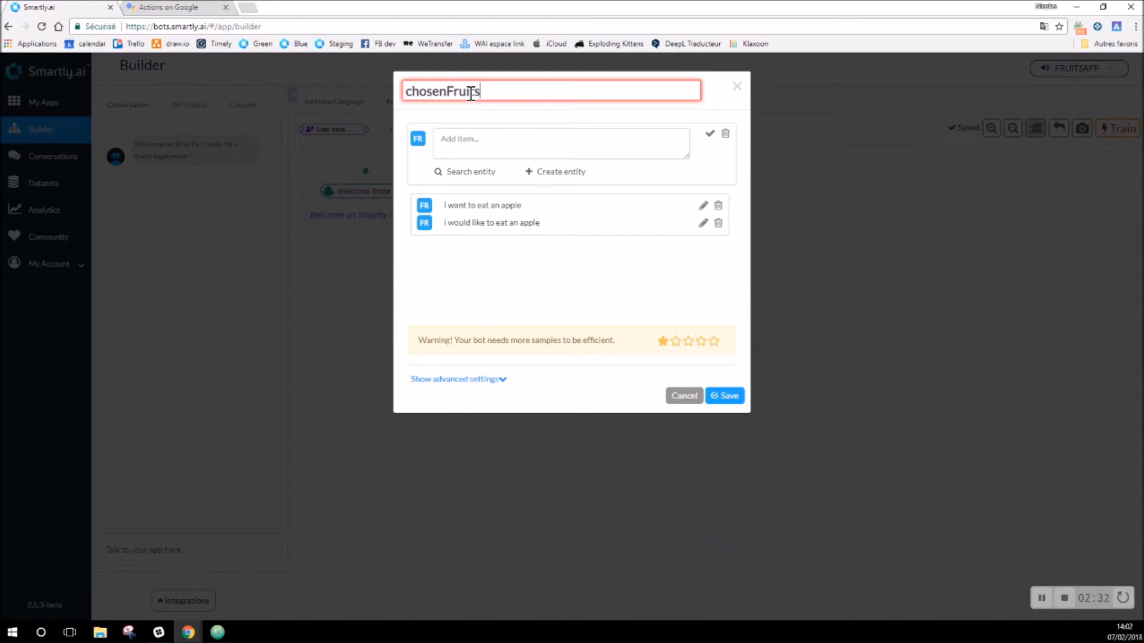
left_click(730, 399)
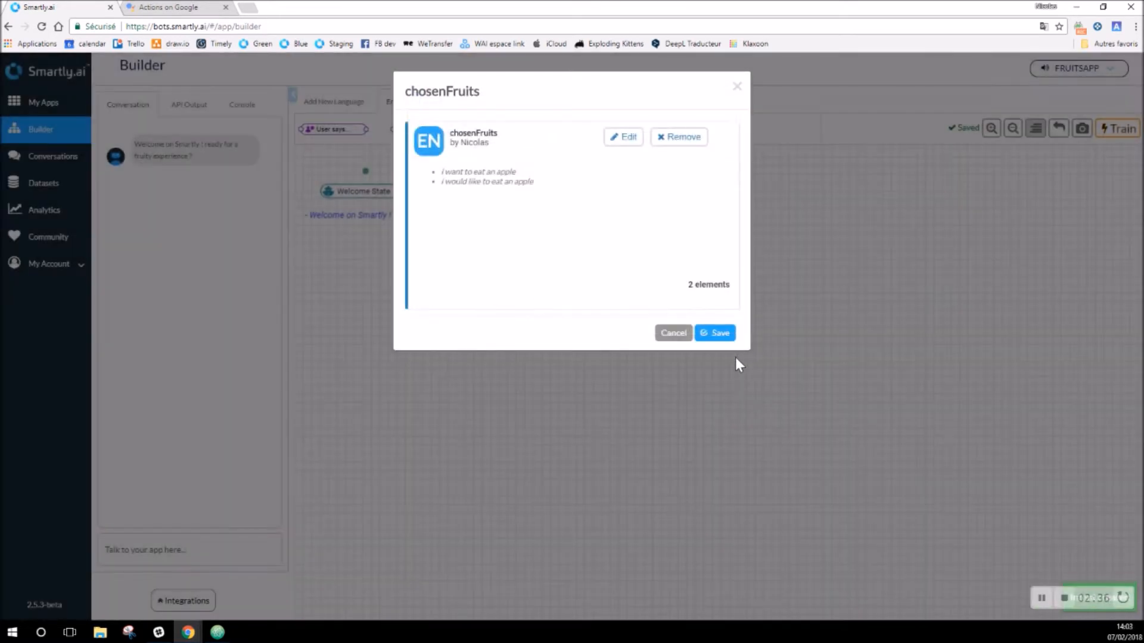
left_click(723, 334)
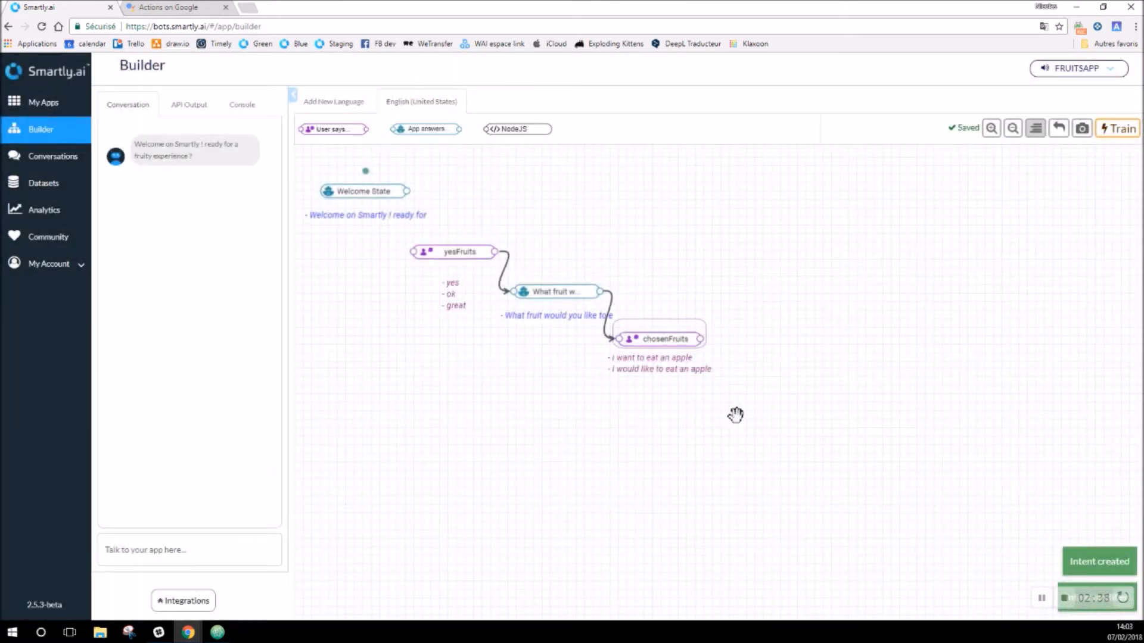
Step: Link a new app answer after chosenFruits that replies 'Great !' and save it
left_click_drag(424, 129, 746, 394)
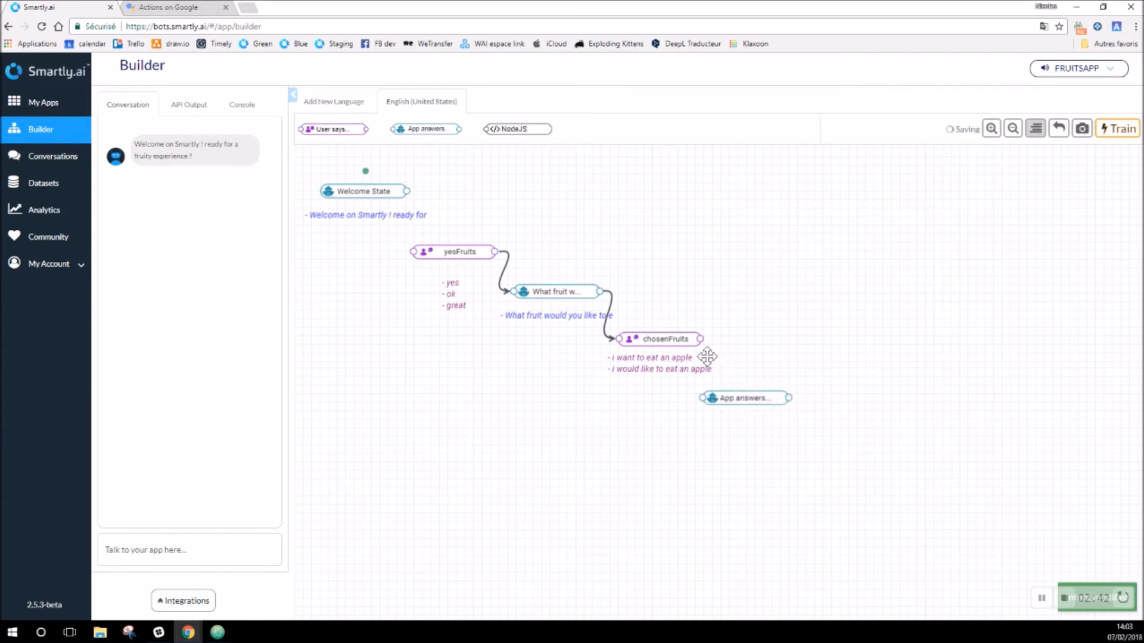
left_click_drag(708, 360, 746, 393)
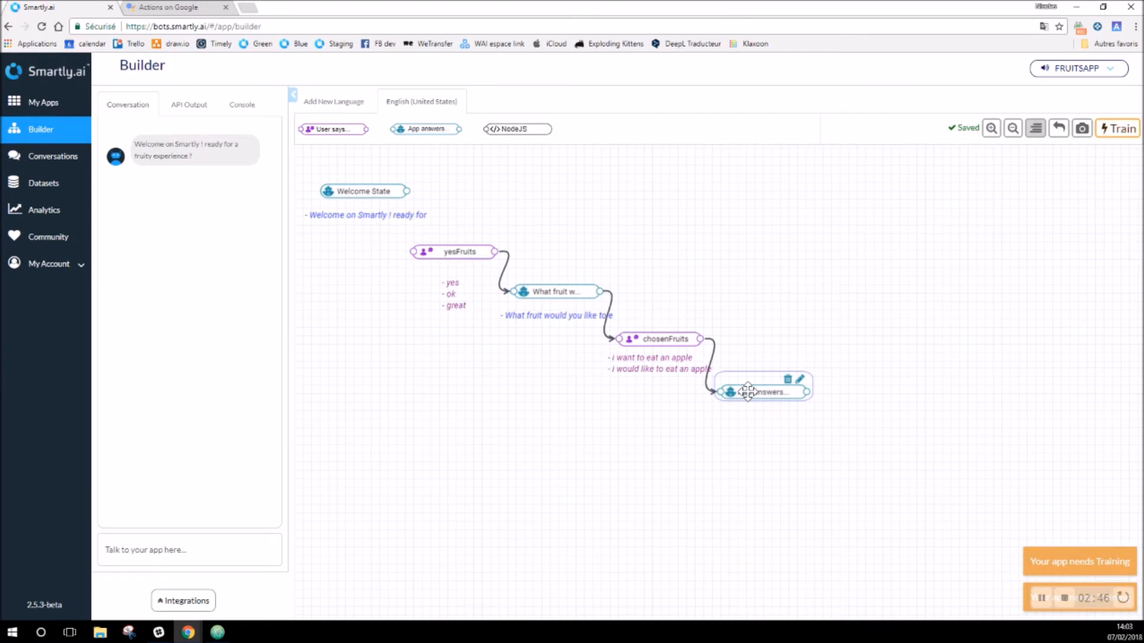
double_click(748, 392)
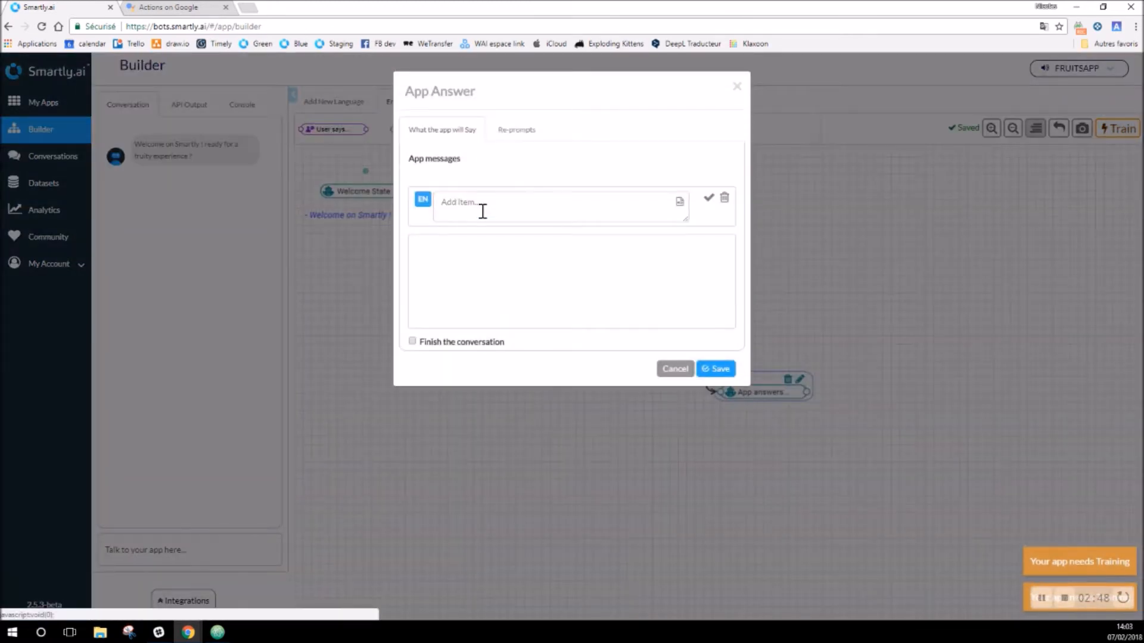
type("Great !")
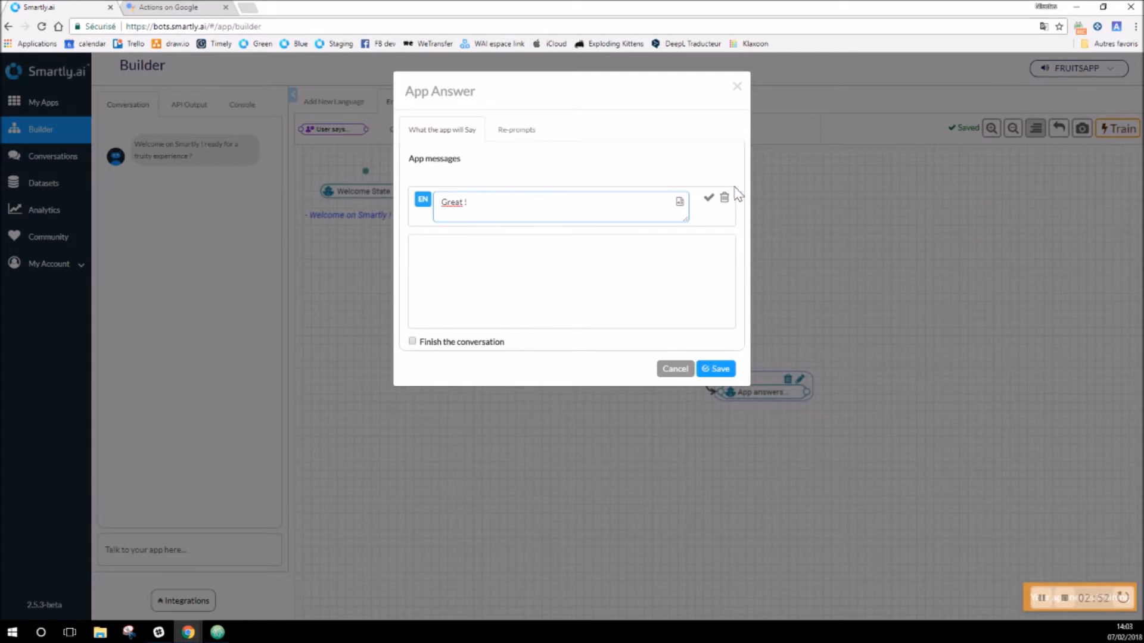
left_click(709, 201)
left_click(717, 369)
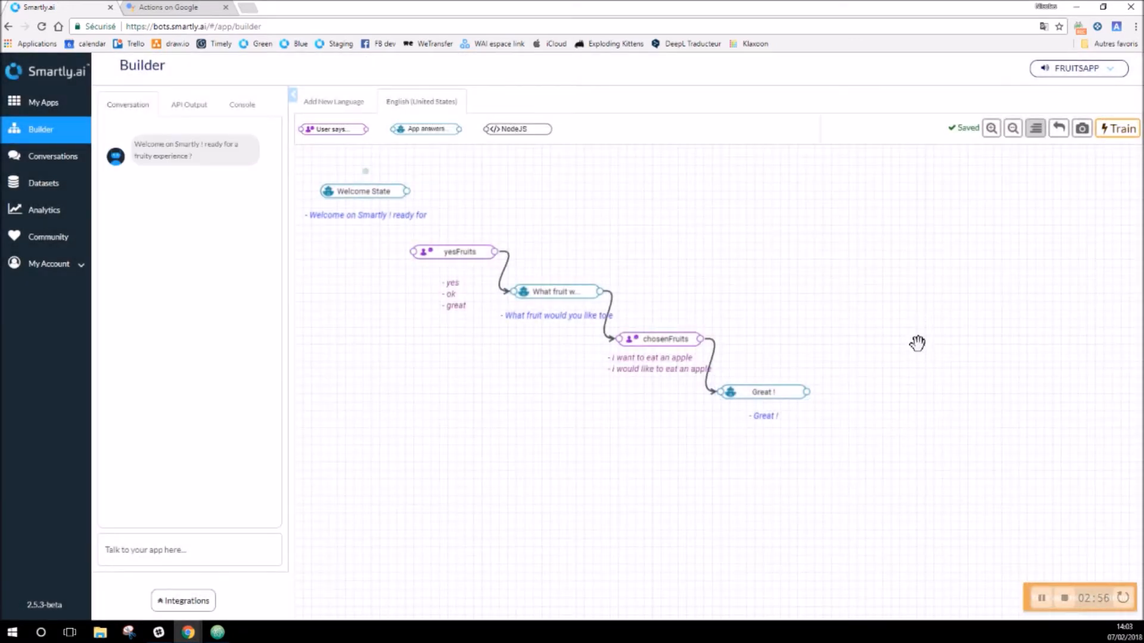
Step: Train the app, reset the test conversation and send 'yes'
left_click(1116, 130)
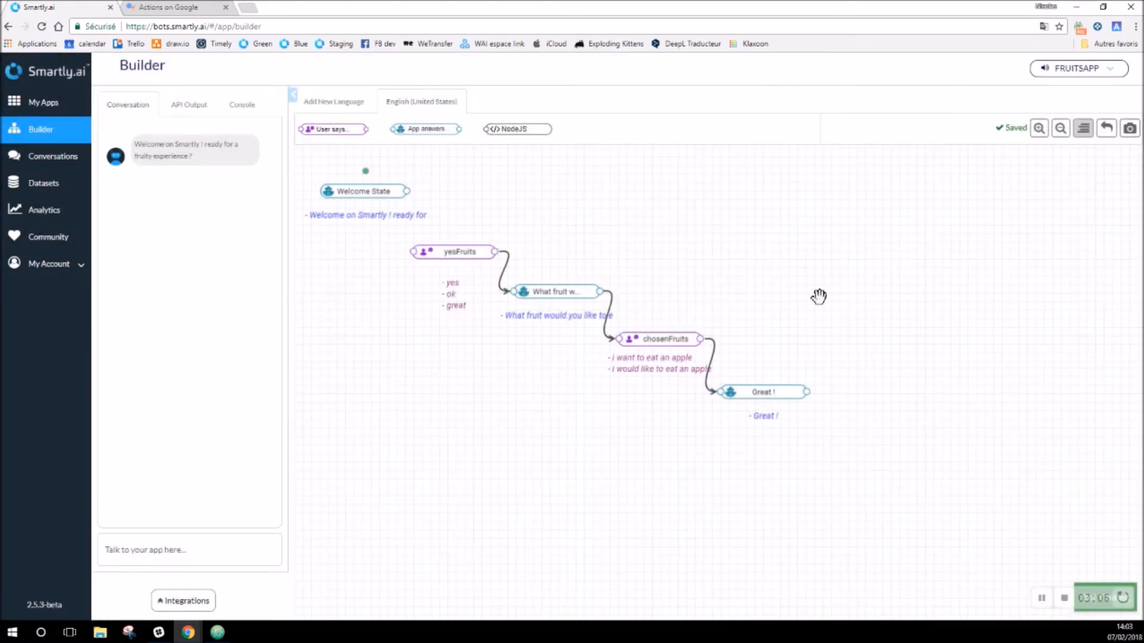
left_click_drag(774, 391, 785, 386)
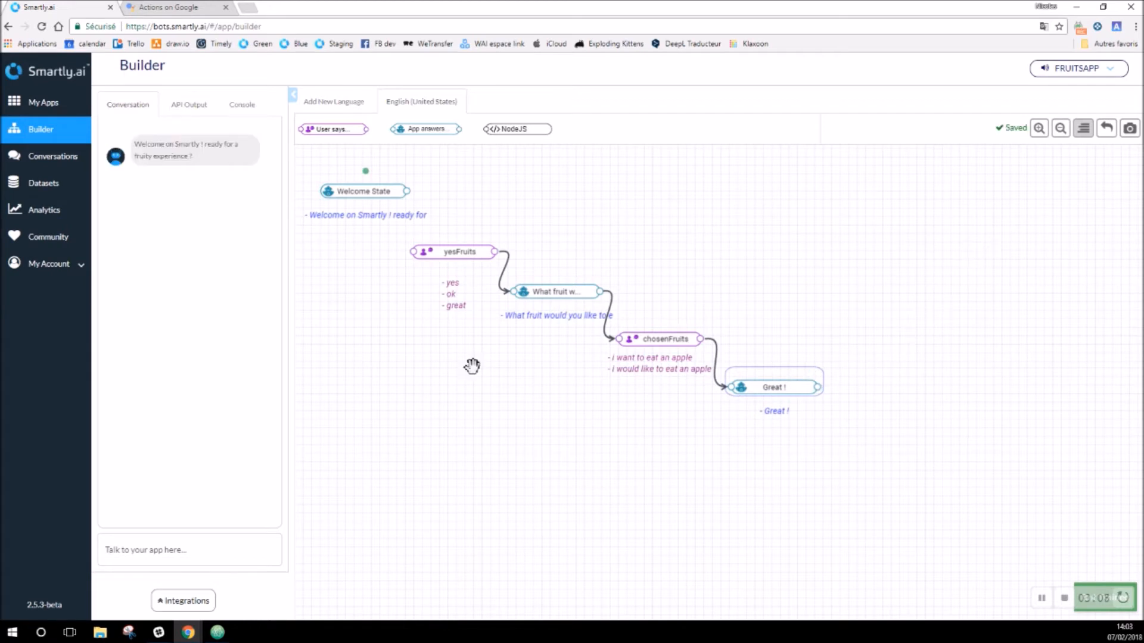
left_click(235, 518)
left_click(204, 550)
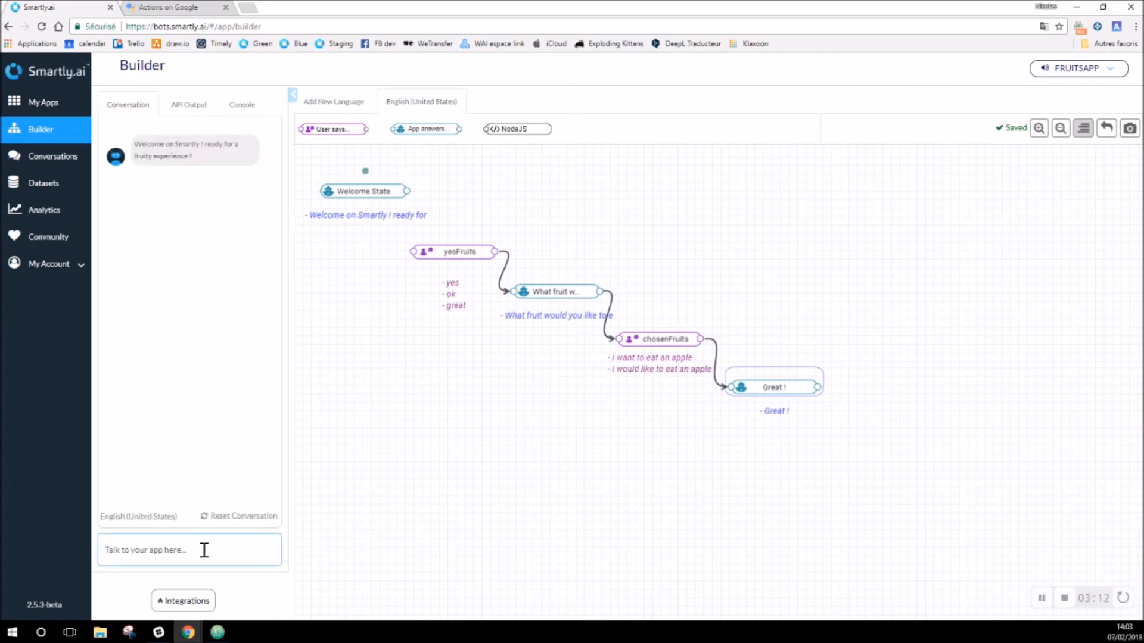
type("yes")
key("Return")
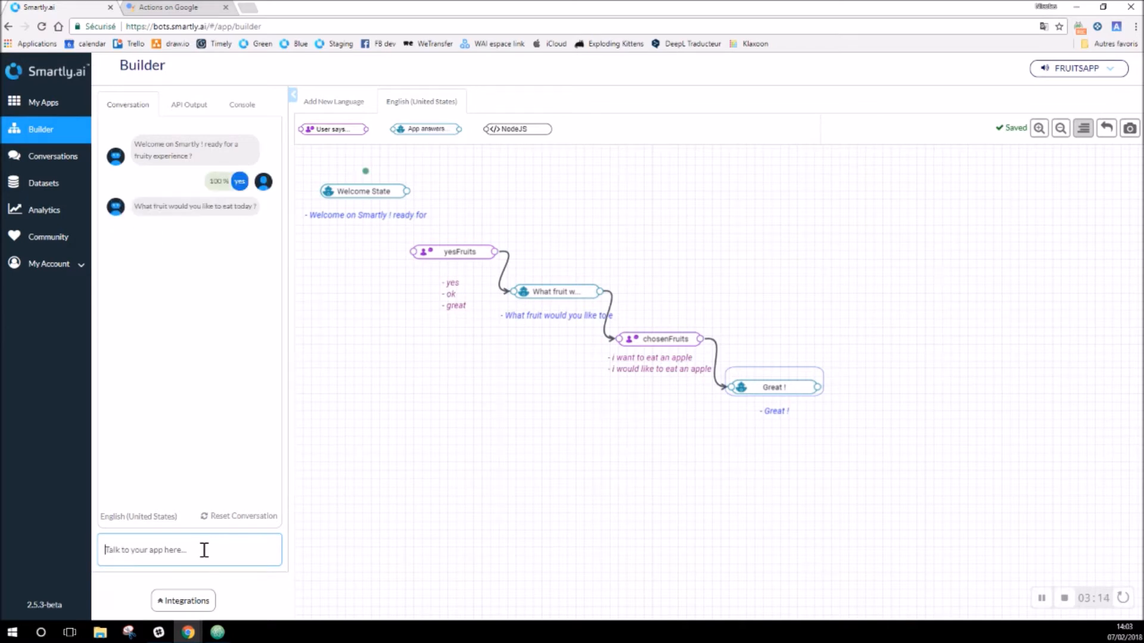
Step: Send 'I want to eat an apple', getting 'Great !', then go to Datasets
type("an apple")
key("Return")
type("I want to eat an apple")
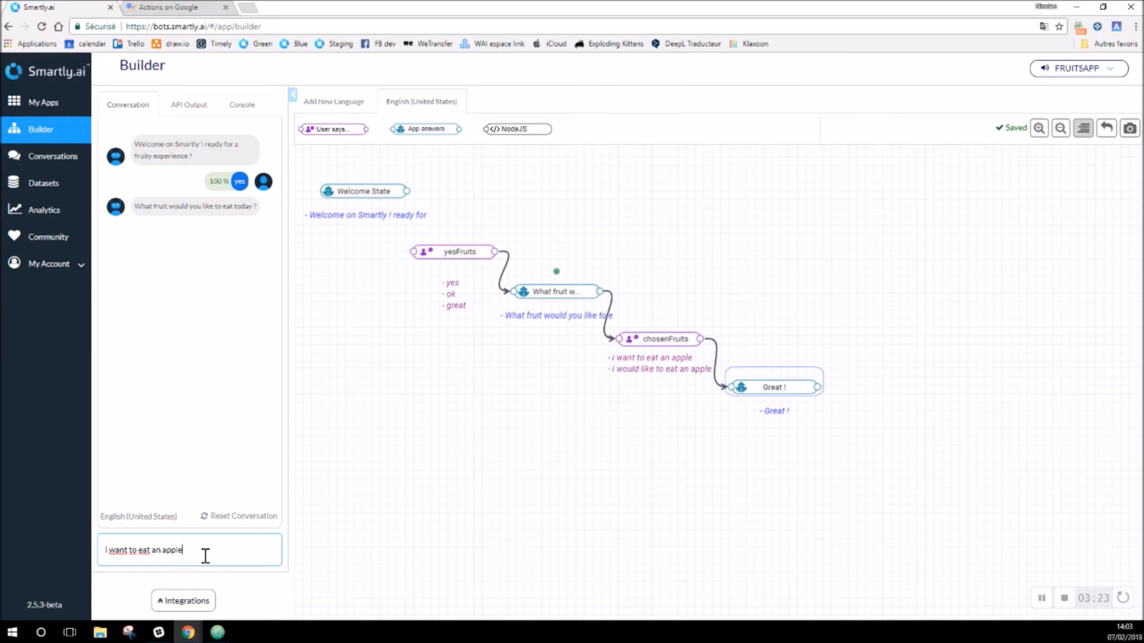
key("Return")
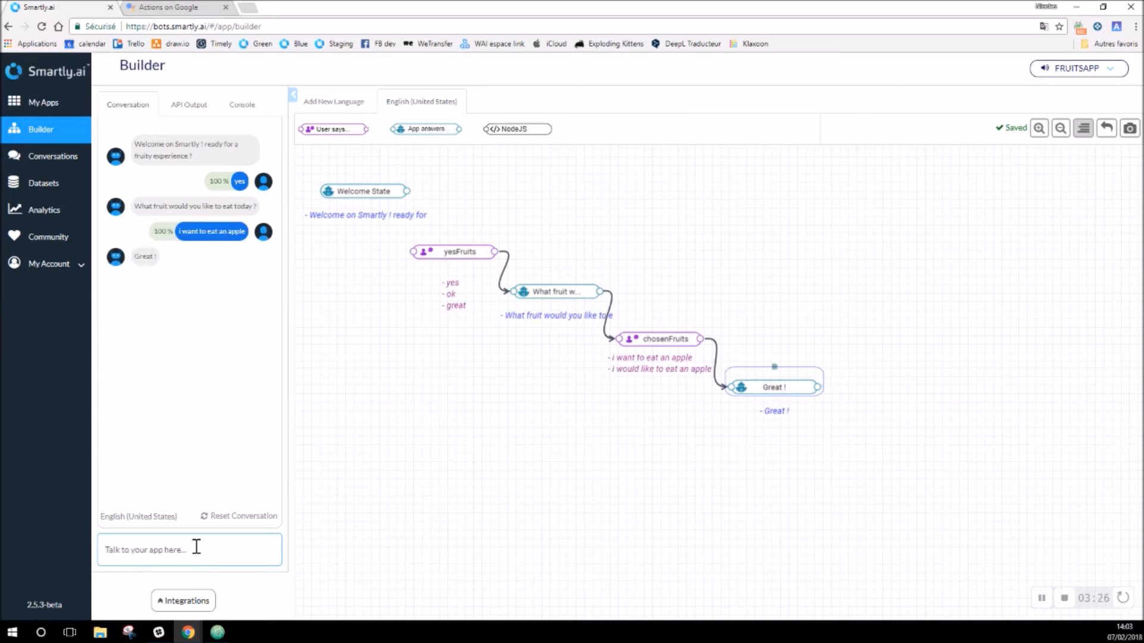
left_click(405, 540)
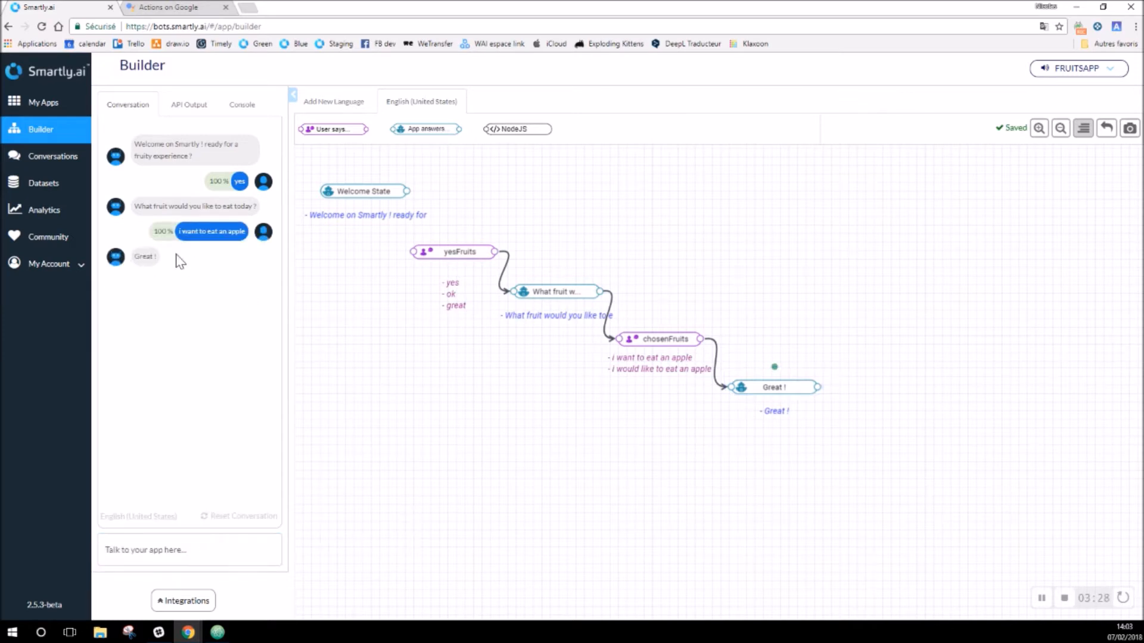
left_click(44, 186)
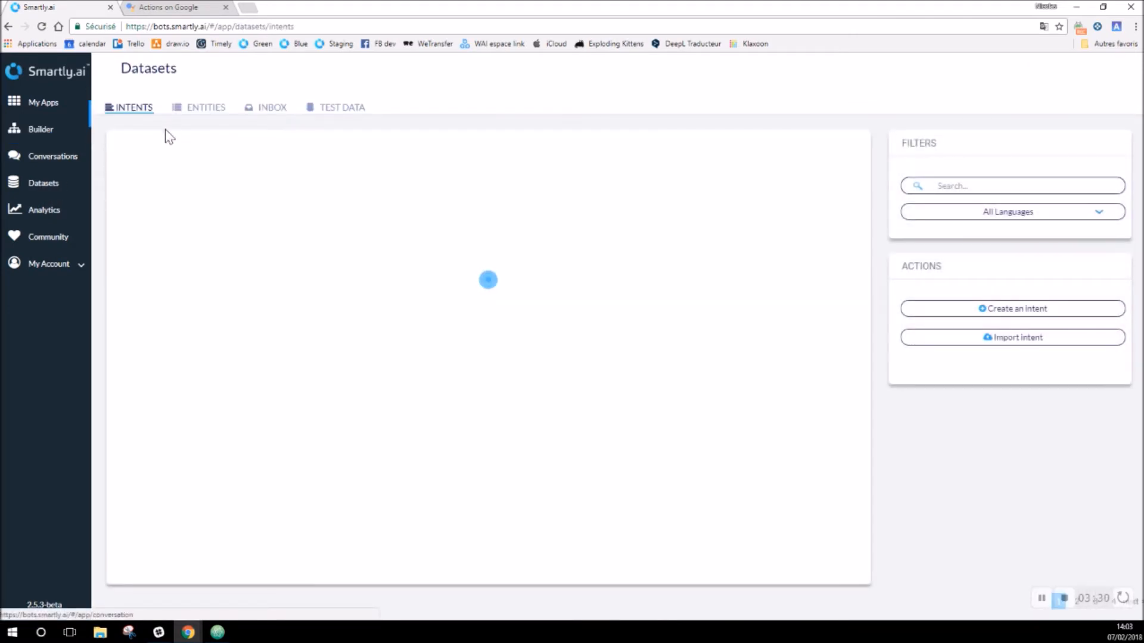
Step: Start a new entity named myFruits with value apple and synonyms apples and granny
left_click(207, 110)
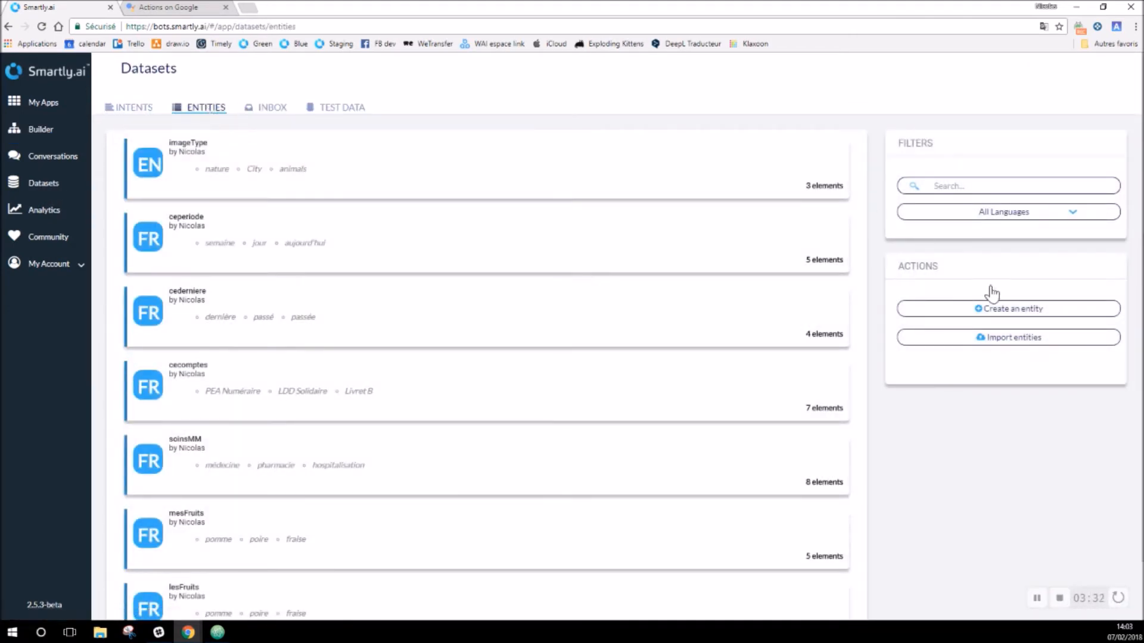
left_click(1004, 309)
left_click(508, 89)
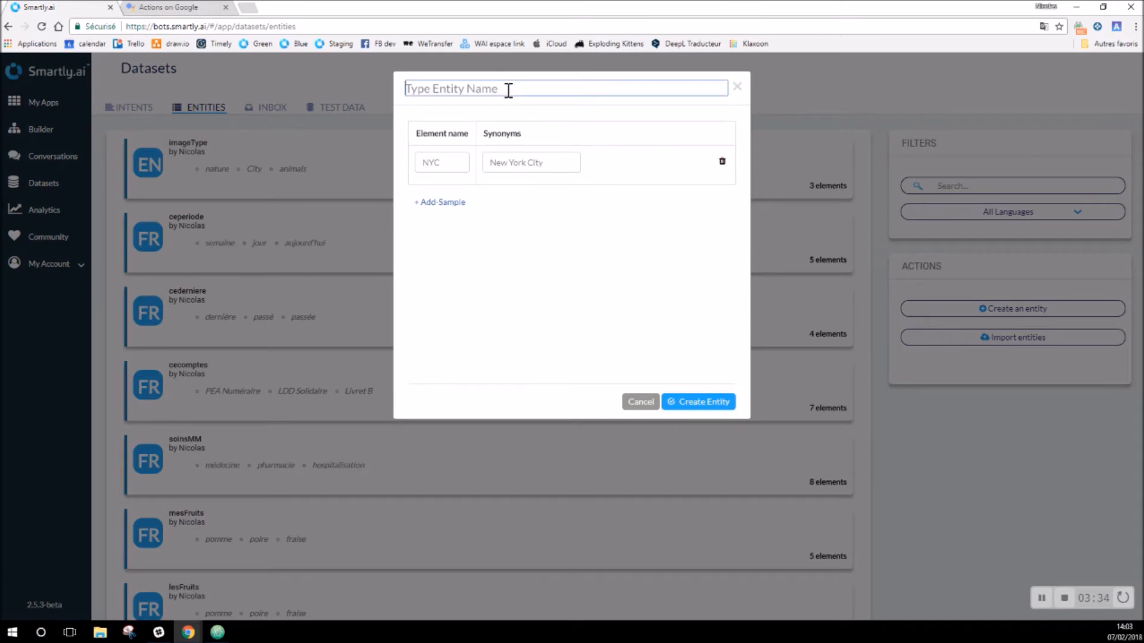
type("myFruits")
left_click(456, 158)
type("apple")
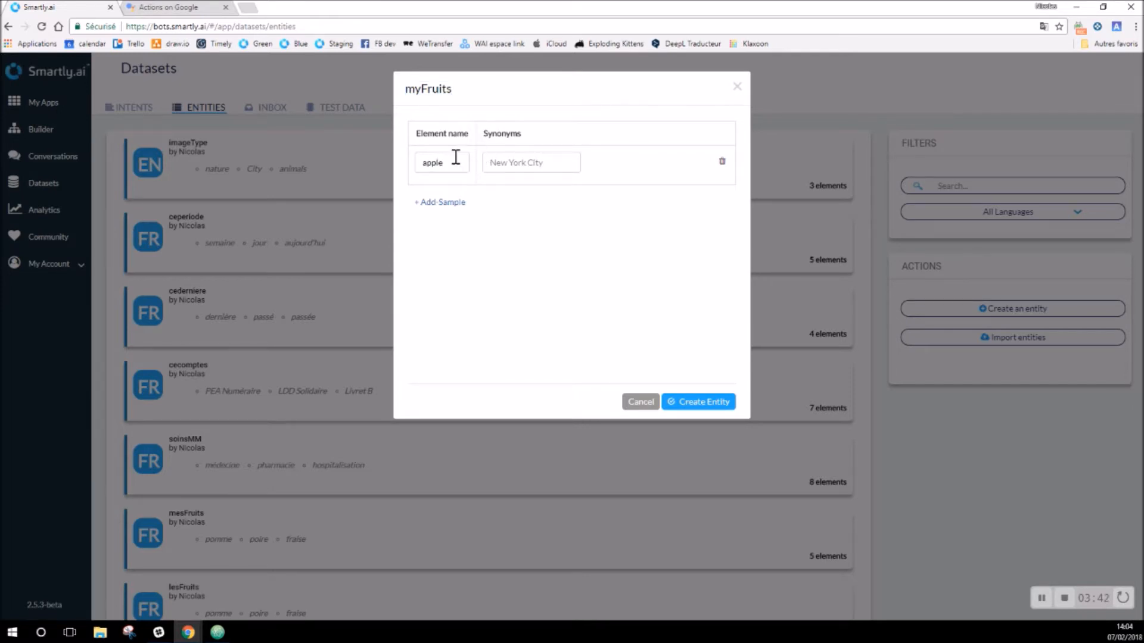
type("apples")
key("Return")
type("gran")
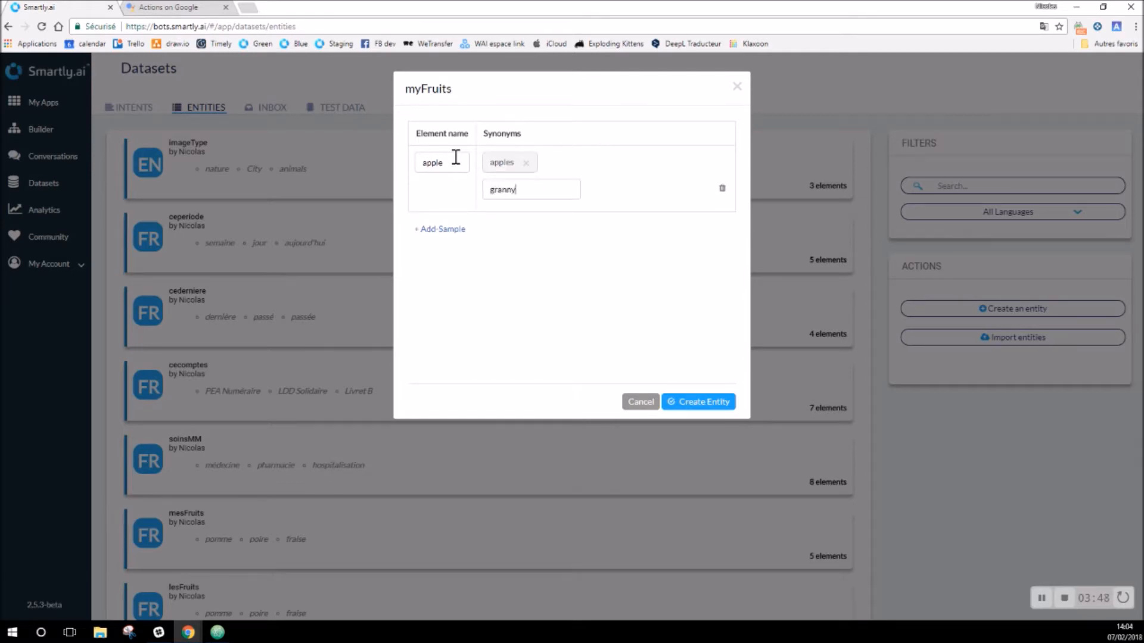
type("ny")
key("Return")
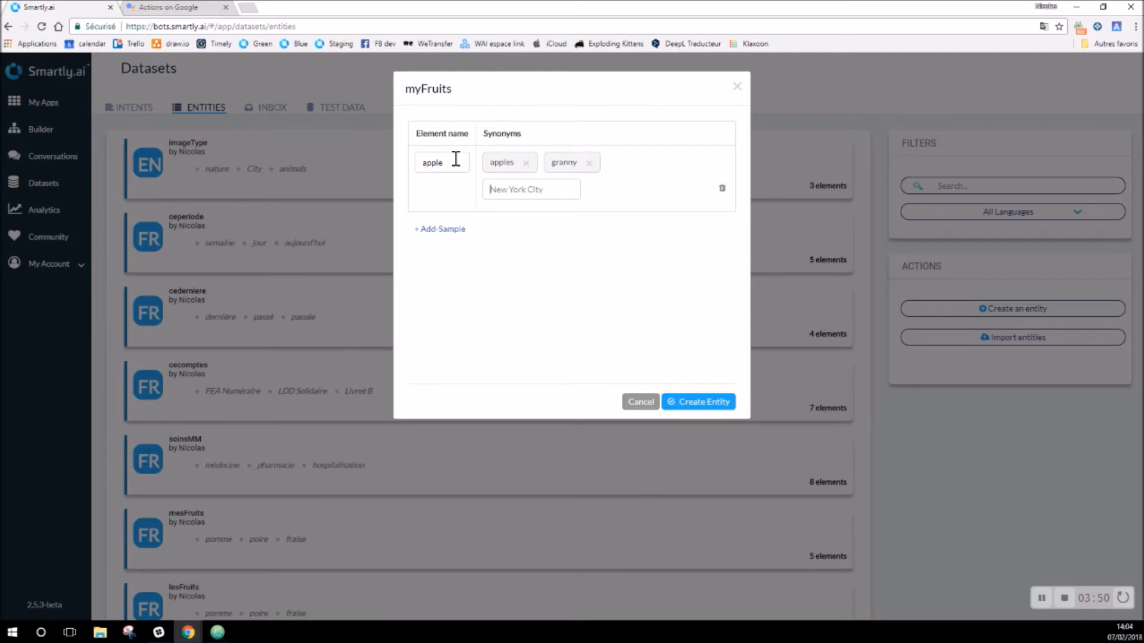
Step: Add the value strawberry with synonym strawberries and create the entity
left_click(432, 229)
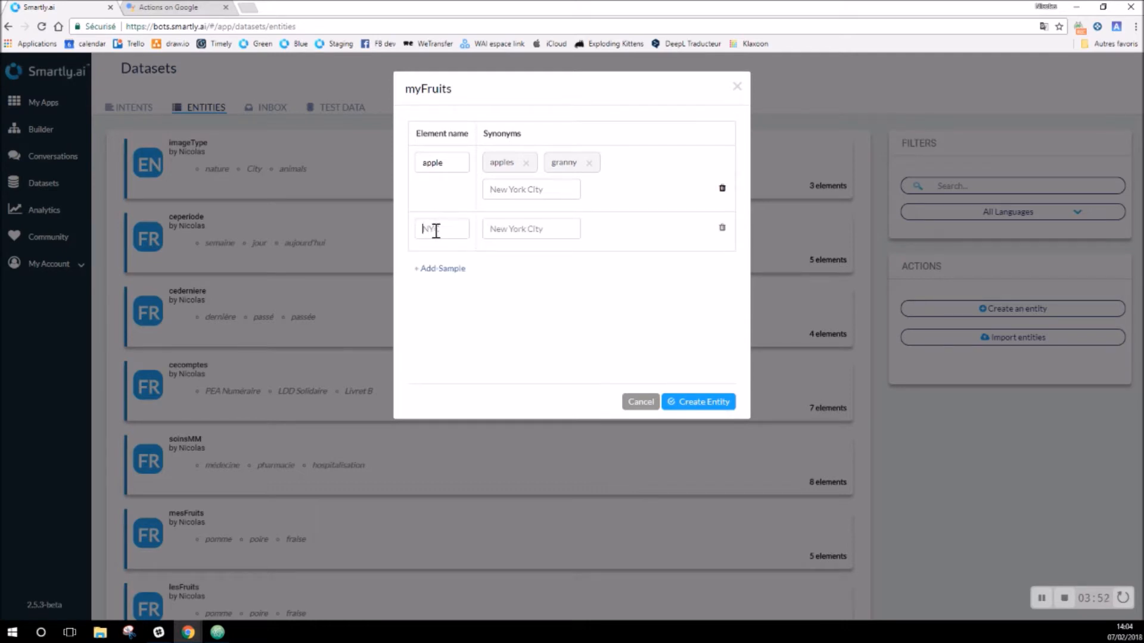
type("strawberry")
key("Tab")
type("strawberries")
key("Return")
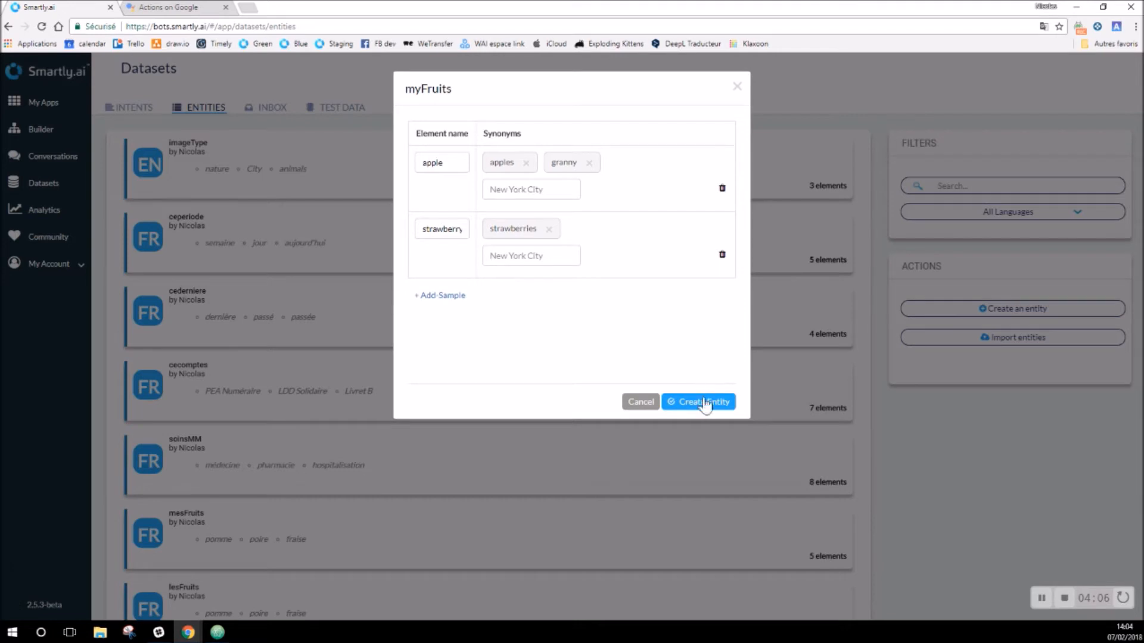
left_click(706, 402)
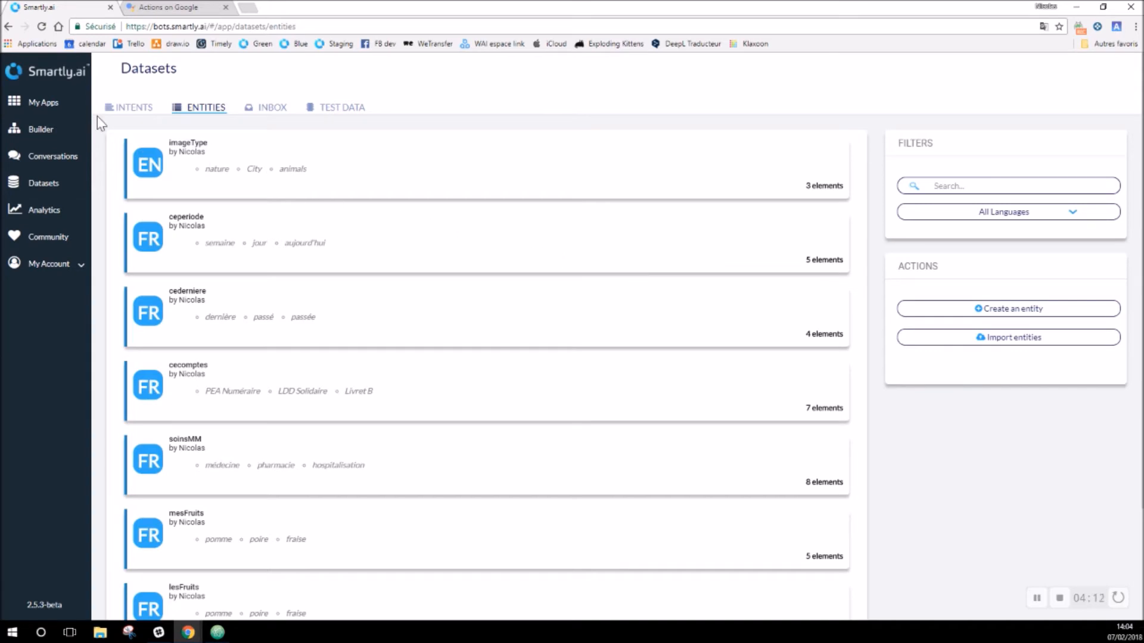
Step: Back in the flow, unlink chosenFruits from the fruit question and Great !, and open it
left_click(41, 131)
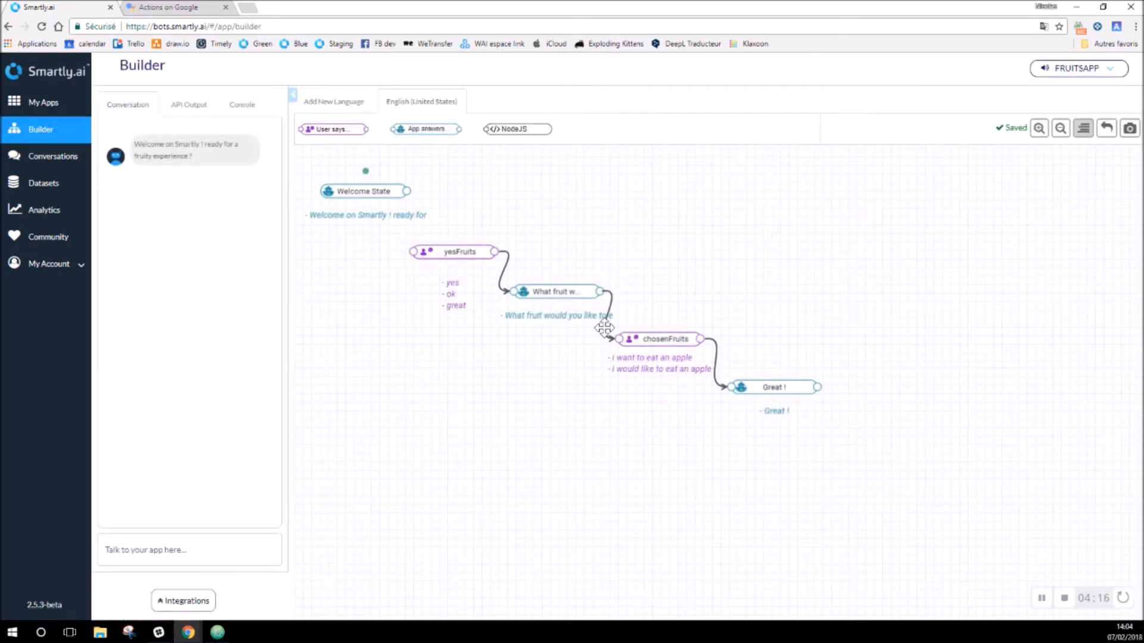
left_click(607, 326)
left_click(716, 358)
double_click(655, 339)
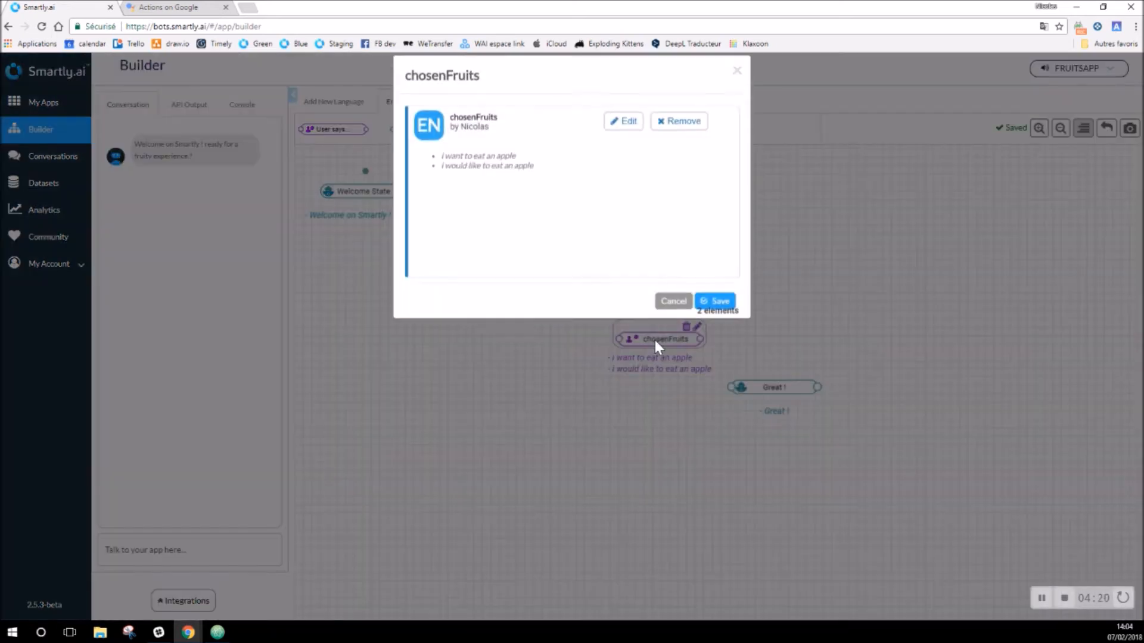
Step: Add the sample 'I want to eat a' followed by the myFruits entity
left_click(625, 138)
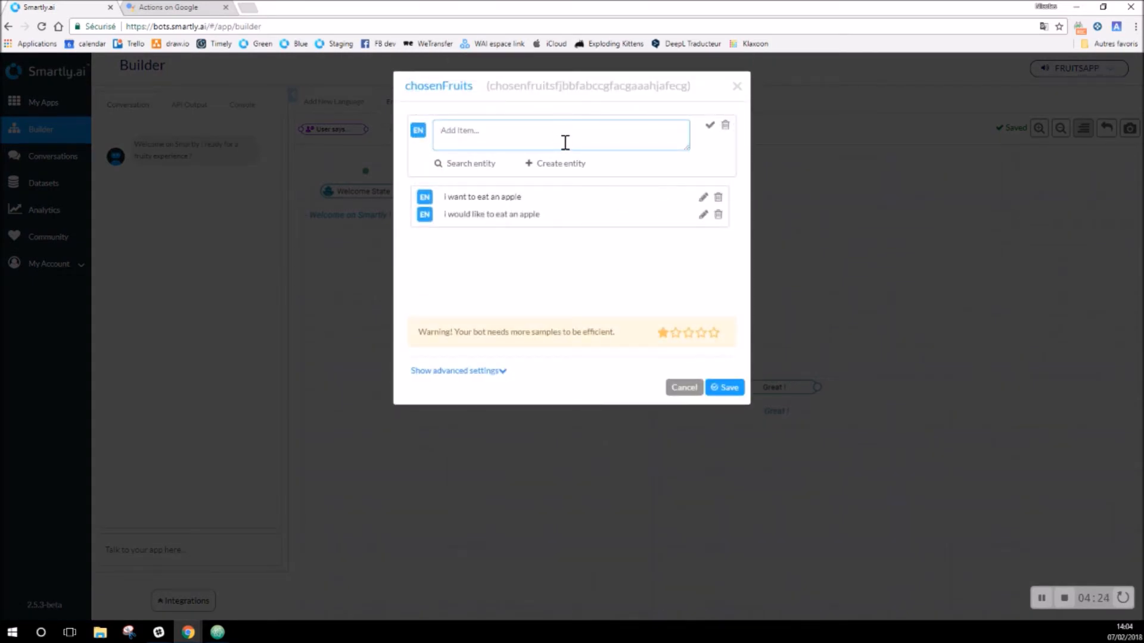
type("I wawnt to")
key("BackSpace")
key("BackSpace")
key("BackSpace")
key("BackSpace")
key("BackSpace")
key("BackSpace")
type("nt to eat a")
left_click(473, 166)
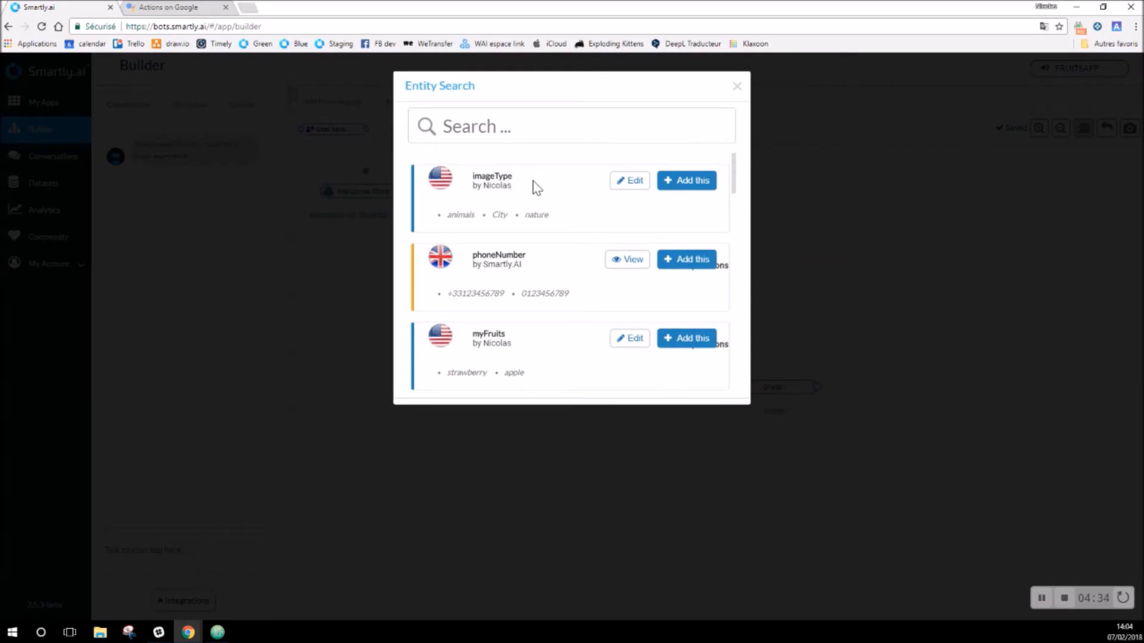
type("myfruits")
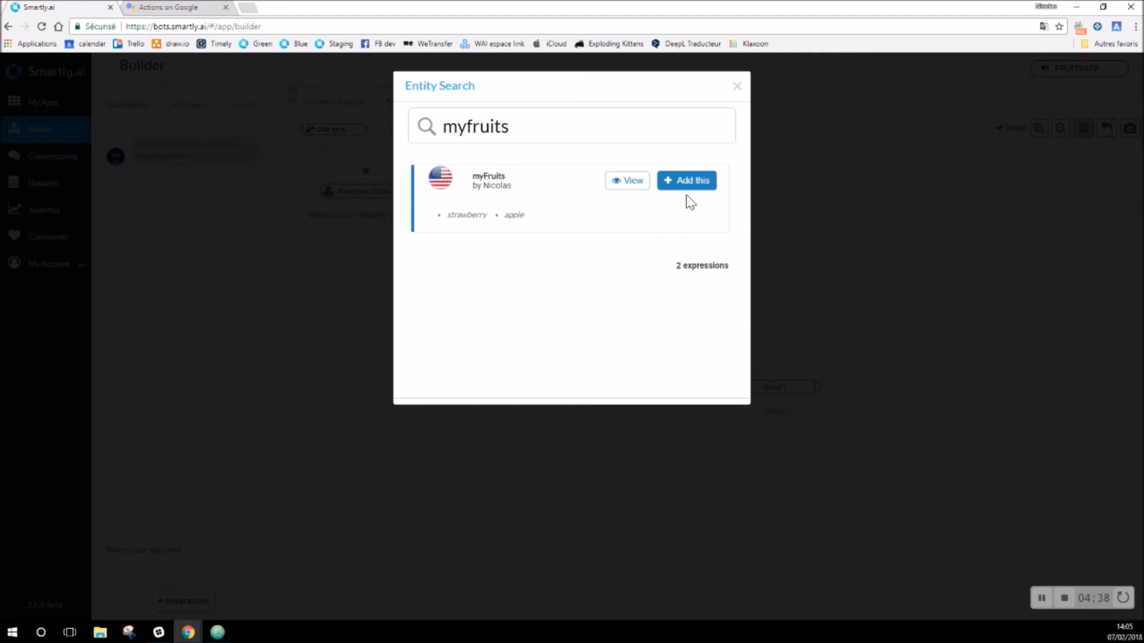
left_click(685, 189)
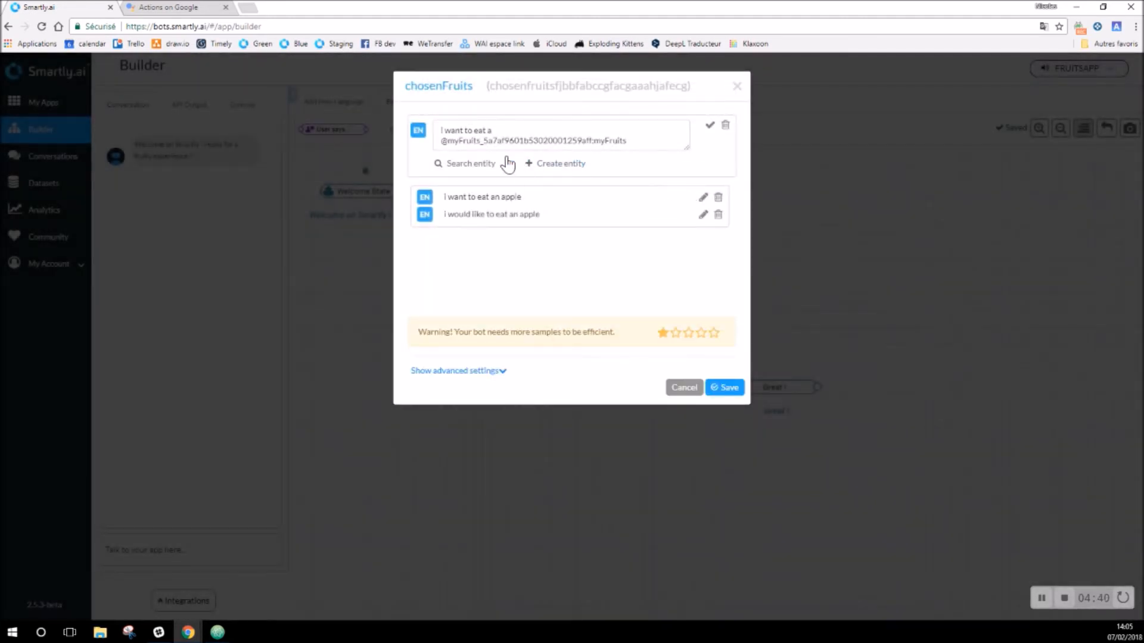
left_click(709, 126)
Step: Add the sample 'I would like to eat an' followed by the myFruits entity
left_click(511, 139)
type("I would")
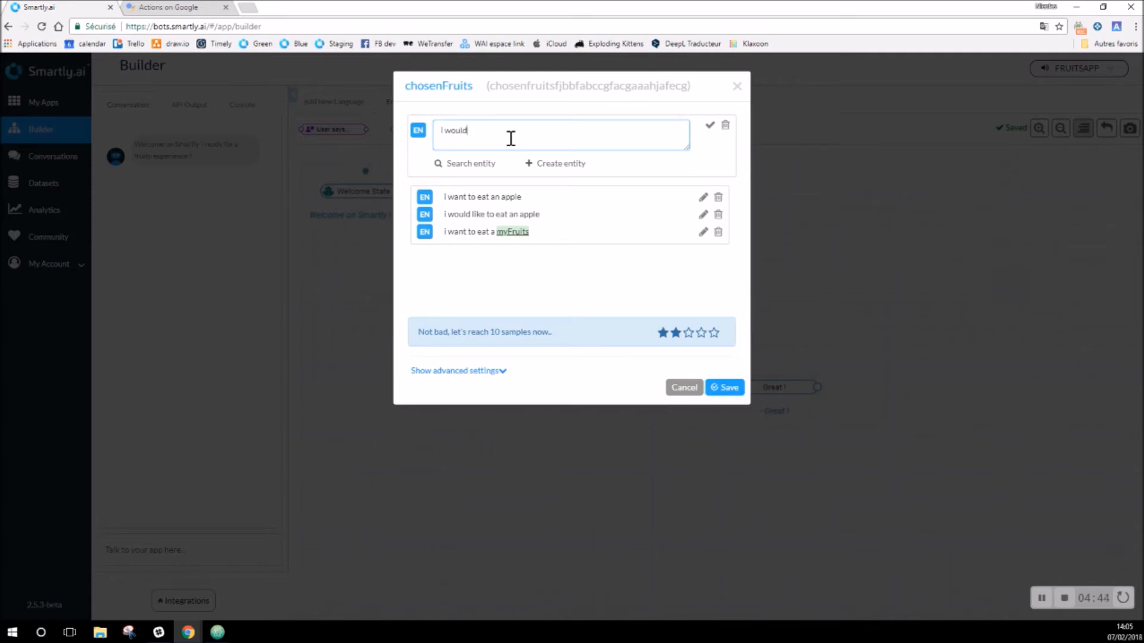
type(" like to eat an")
left_click(471, 164)
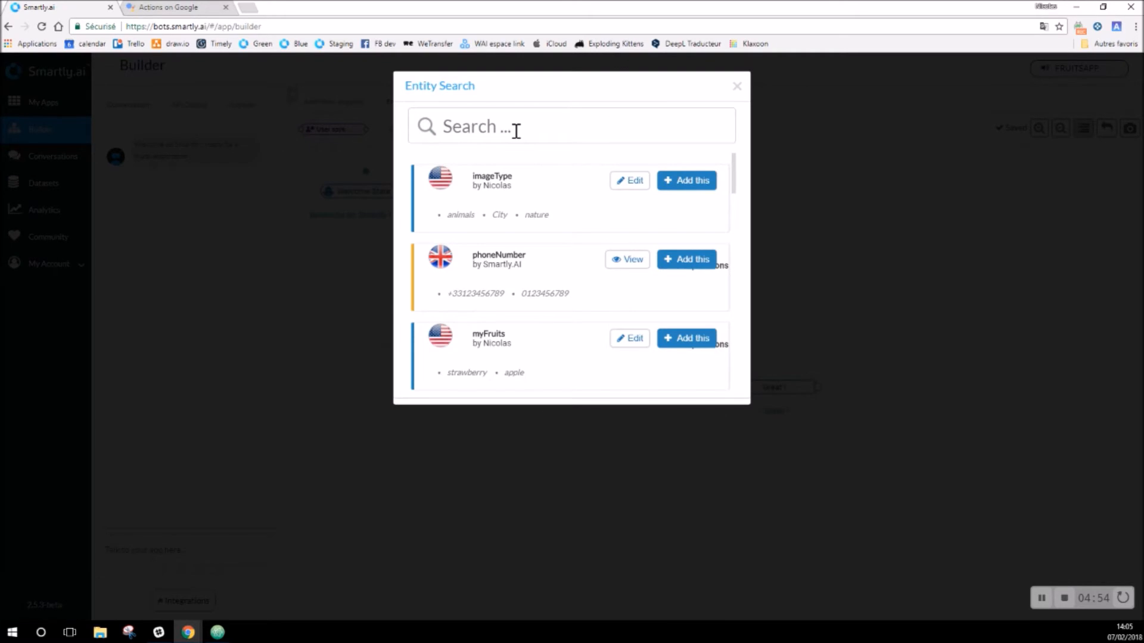
left_click(737, 87)
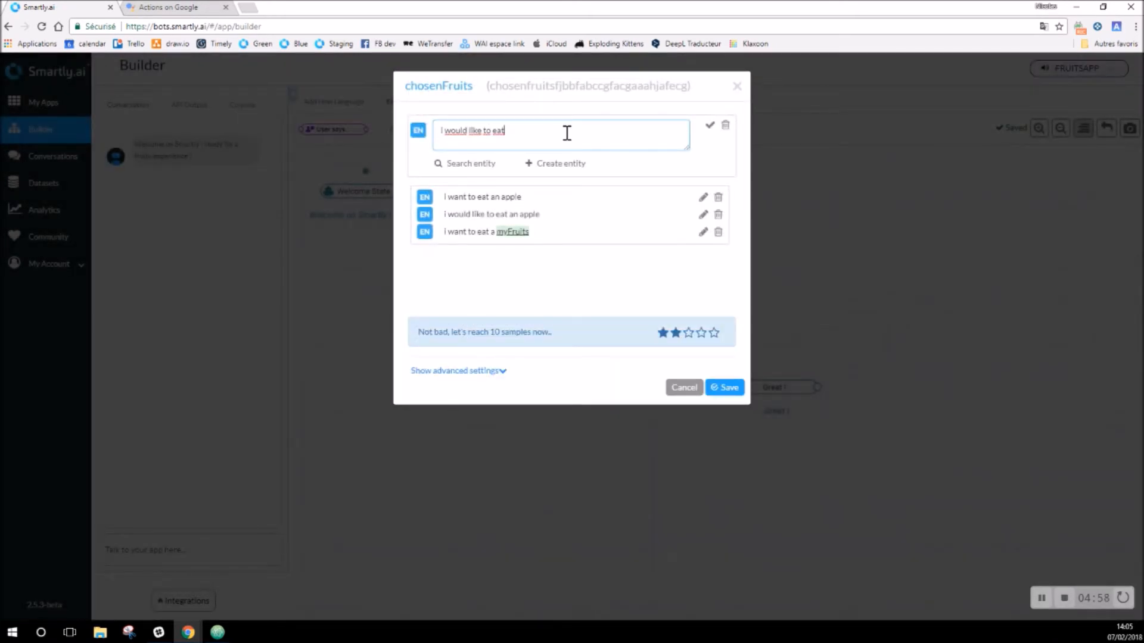
left_click(470, 165)
left_click(484, 116)
type("my fruits")
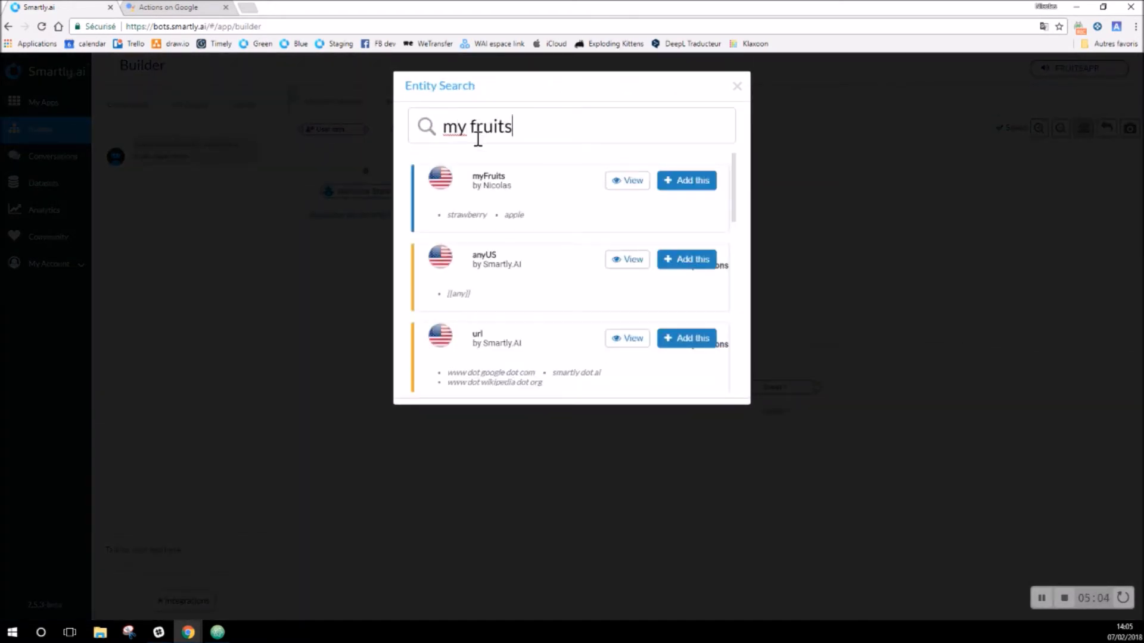
left_click(679, 180)
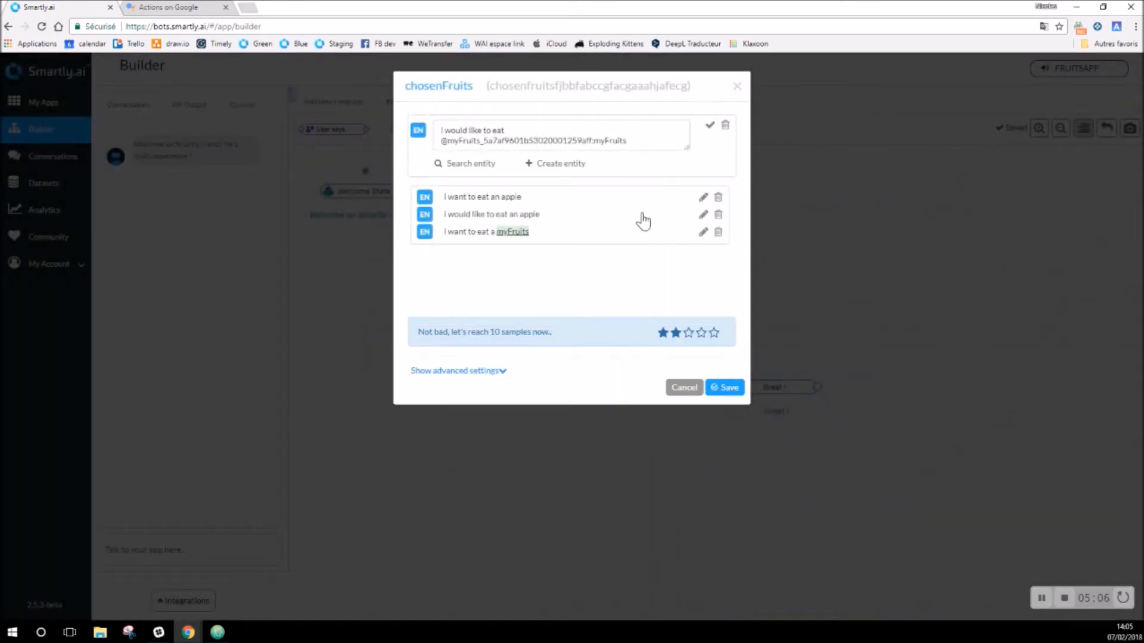
left_click(710, 126)
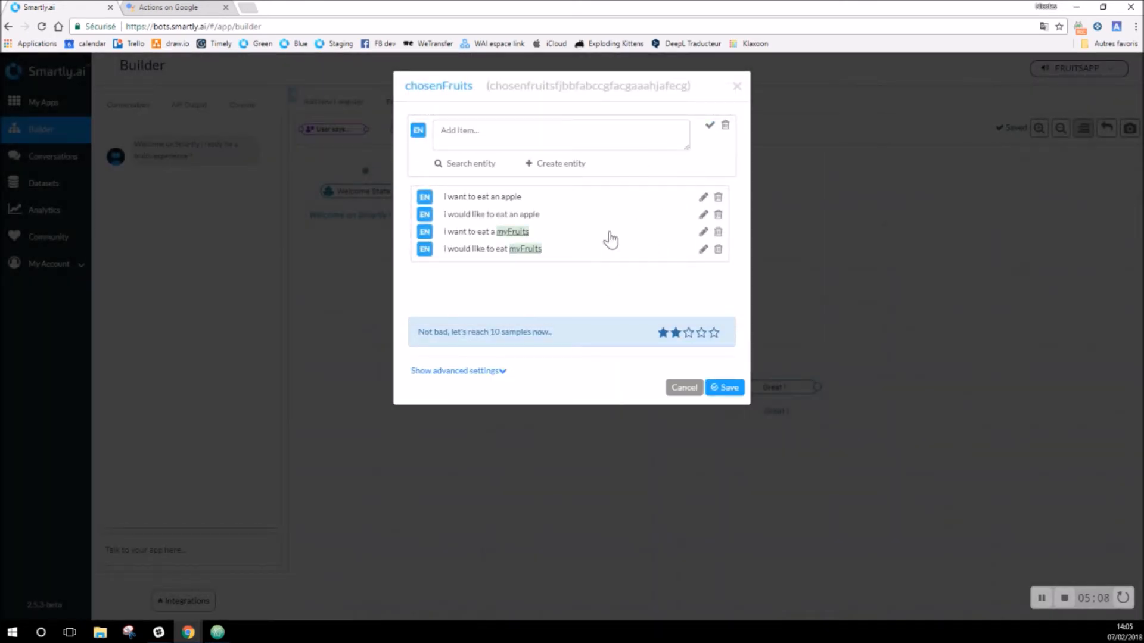
Step: Delete both apple sample phrases and save the chosenFruits intent
left_click(718, 197)
left_click(718, 198)
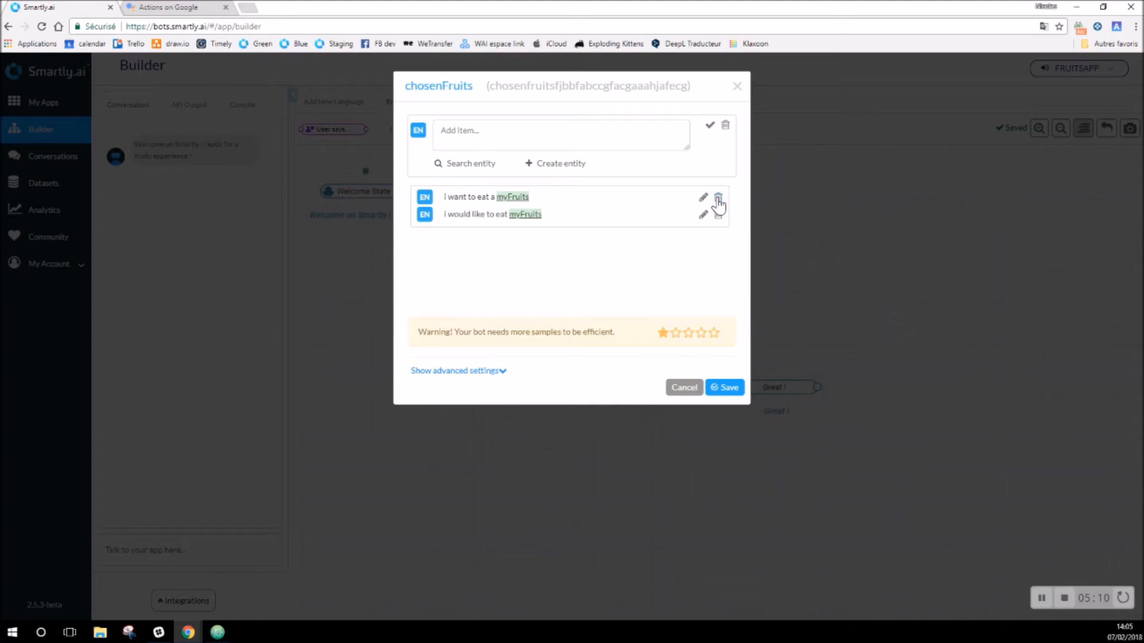
left_click(727, 386)
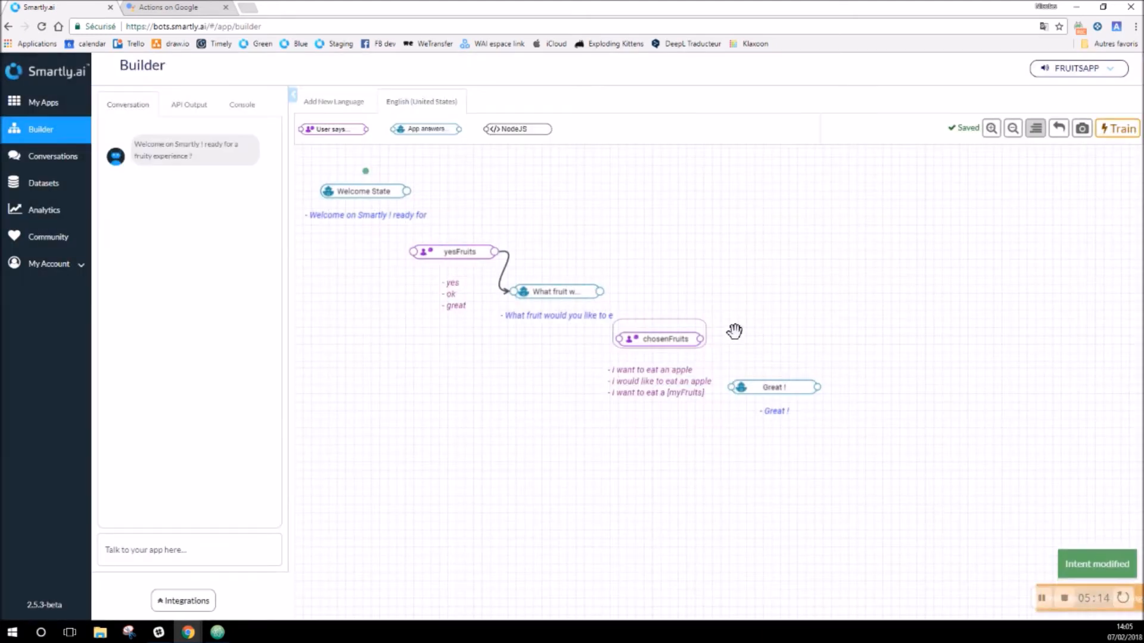
Step: Wire 'What fruit' to chosenFruits and chosenFruits to 'Great !', then retrain the app
left_click_drag(677, 334, 684, 332)
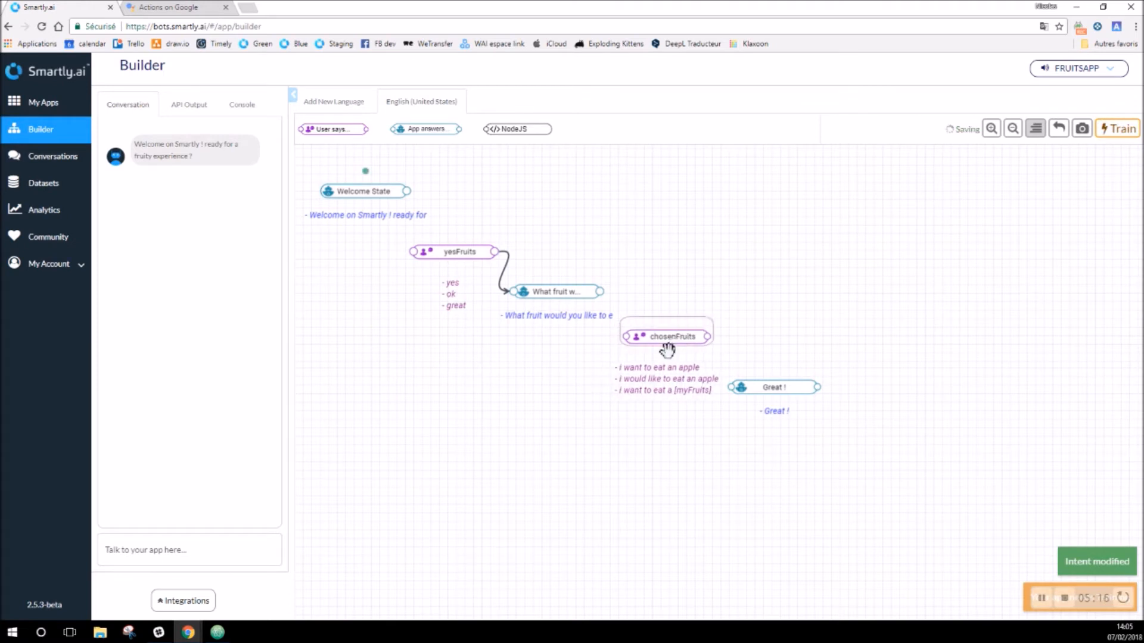
left_click_drag(600, 292, 626, 337)
left_click_drag(708, 338, 734, 387)
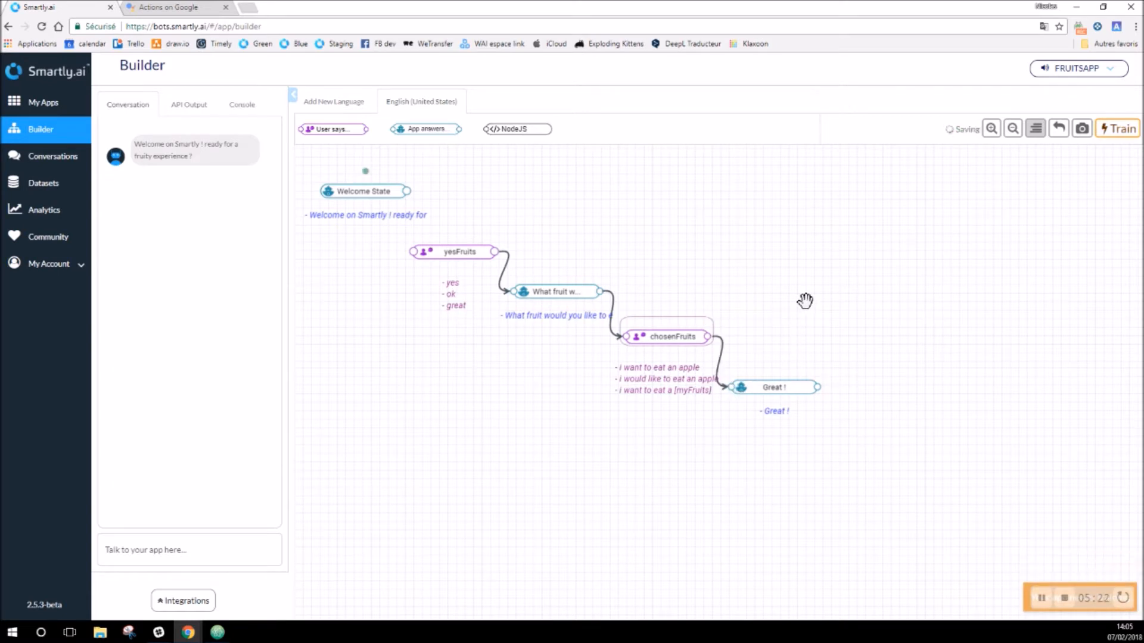
left_click(1123, 132)
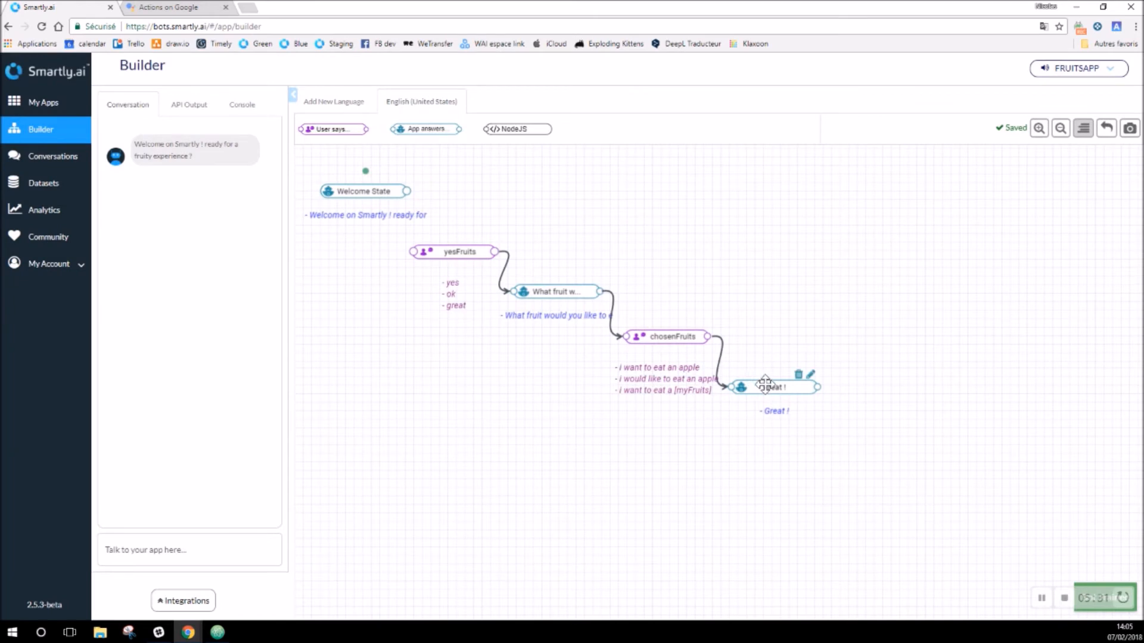
left_click_drag(765, 386, 769, 384)
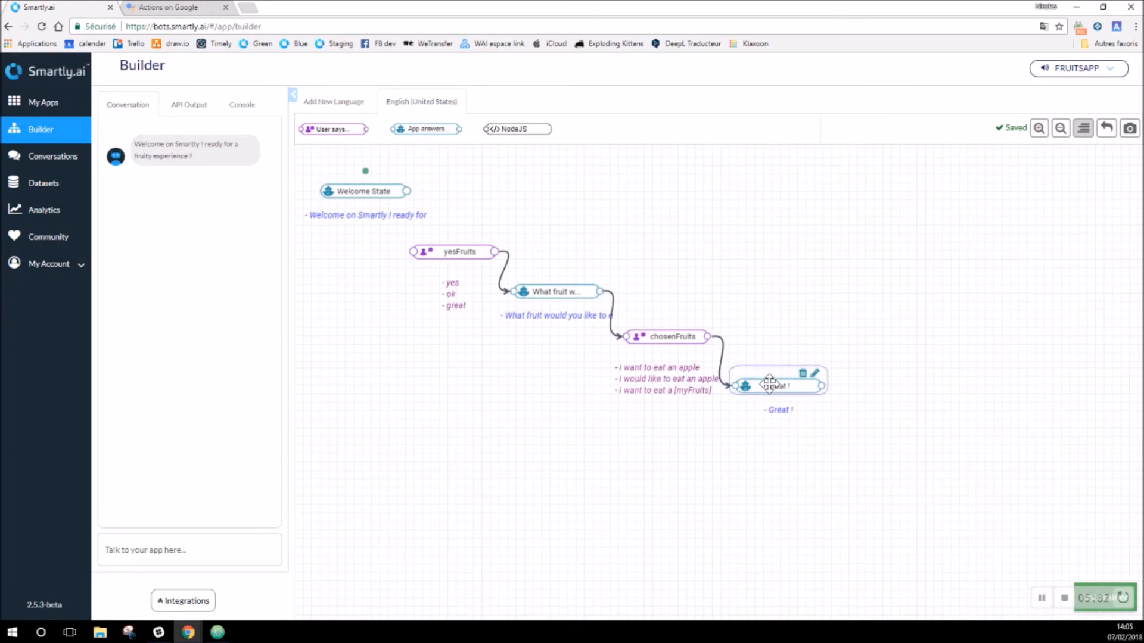
Step: In the test chat send 'yes' then 'I want to eat strawberries', getting 'Great !'
mouse_move(252, 525)
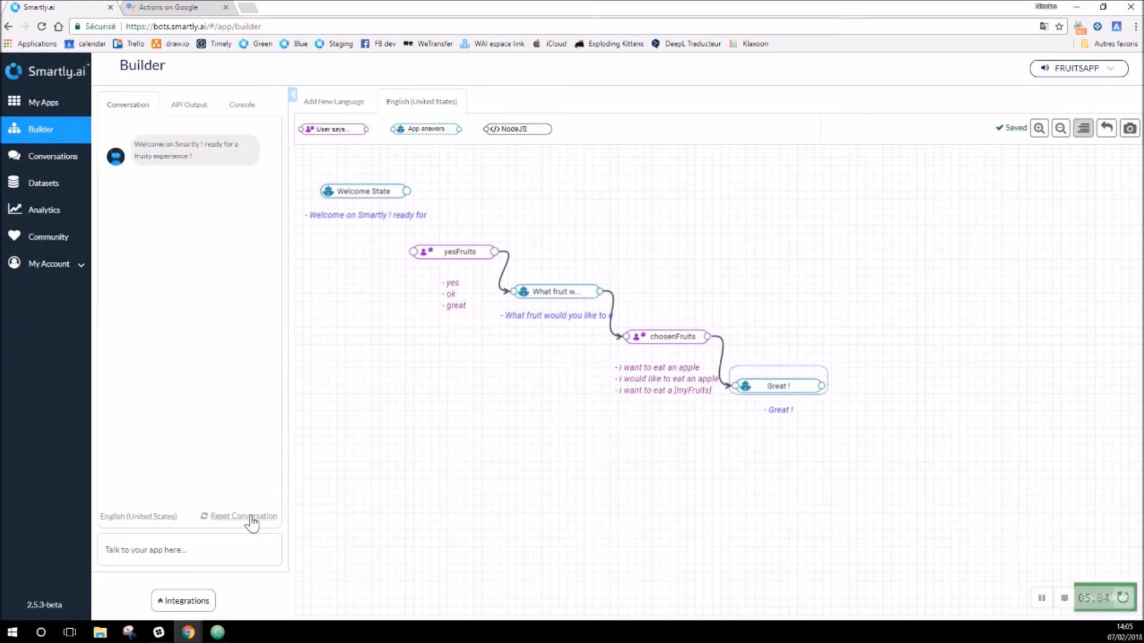
left_click(210, 550)
type("yes")
key("Return")
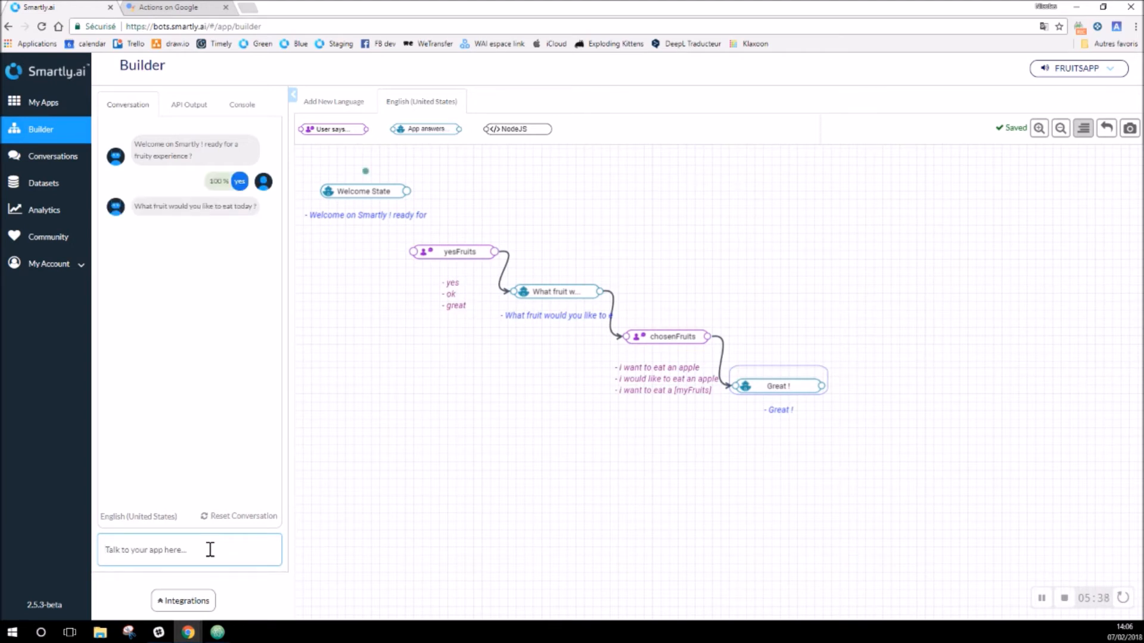
type("I want to eat strawberries")
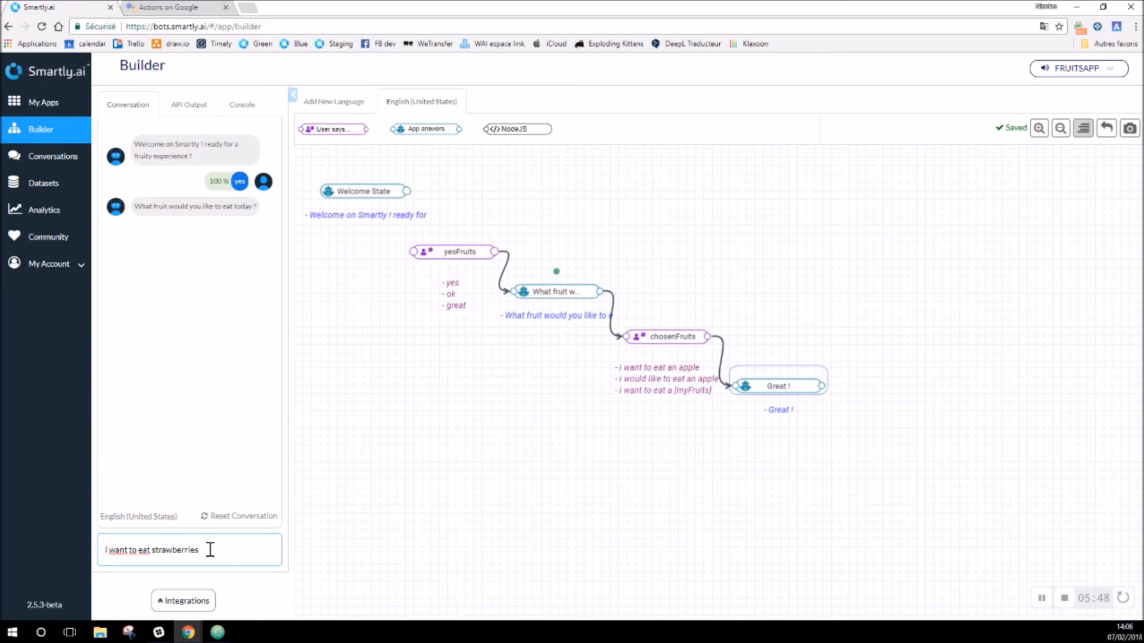
key("Return")
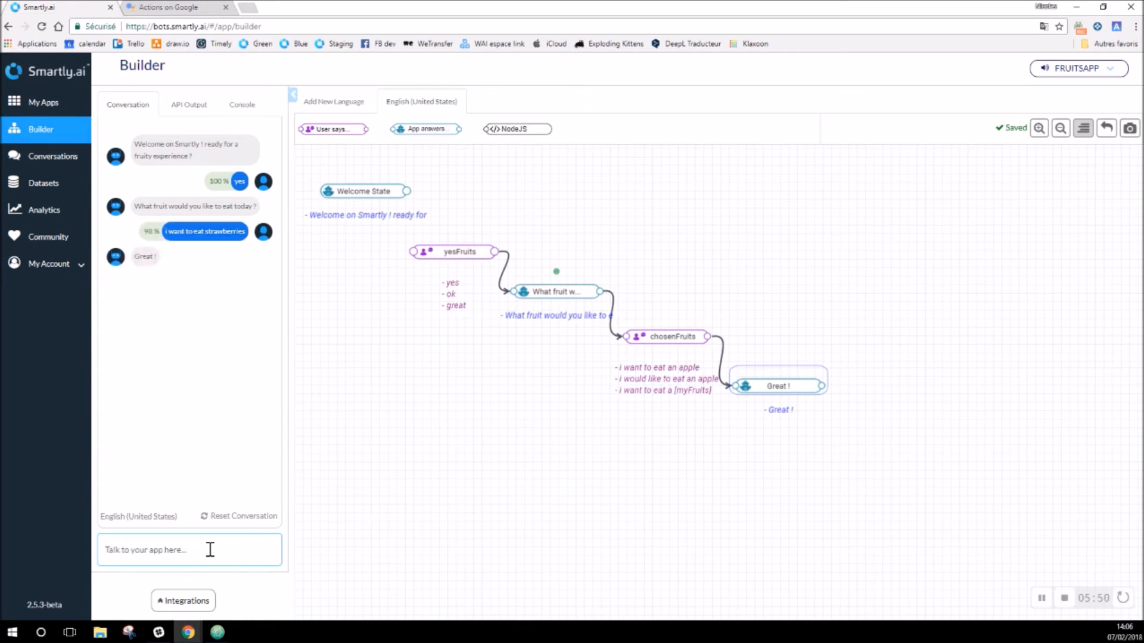
mouse_move(772, 390)
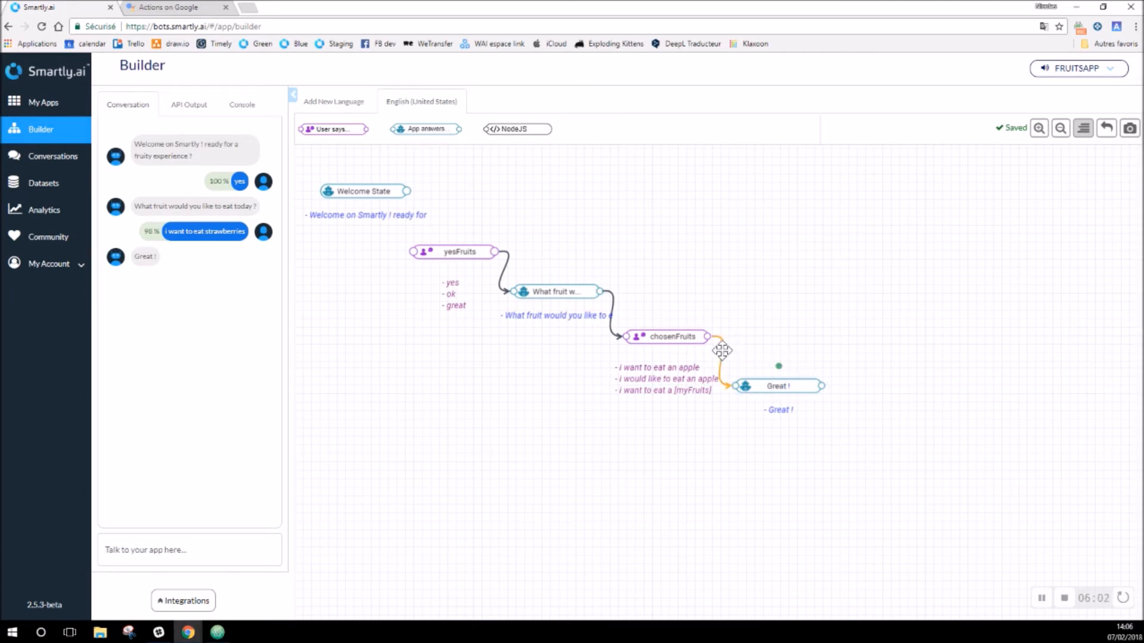
Step: Add a NodeJS block to the flow and clear all of its sample code
left_click_drag(518, 130, 839, 354)
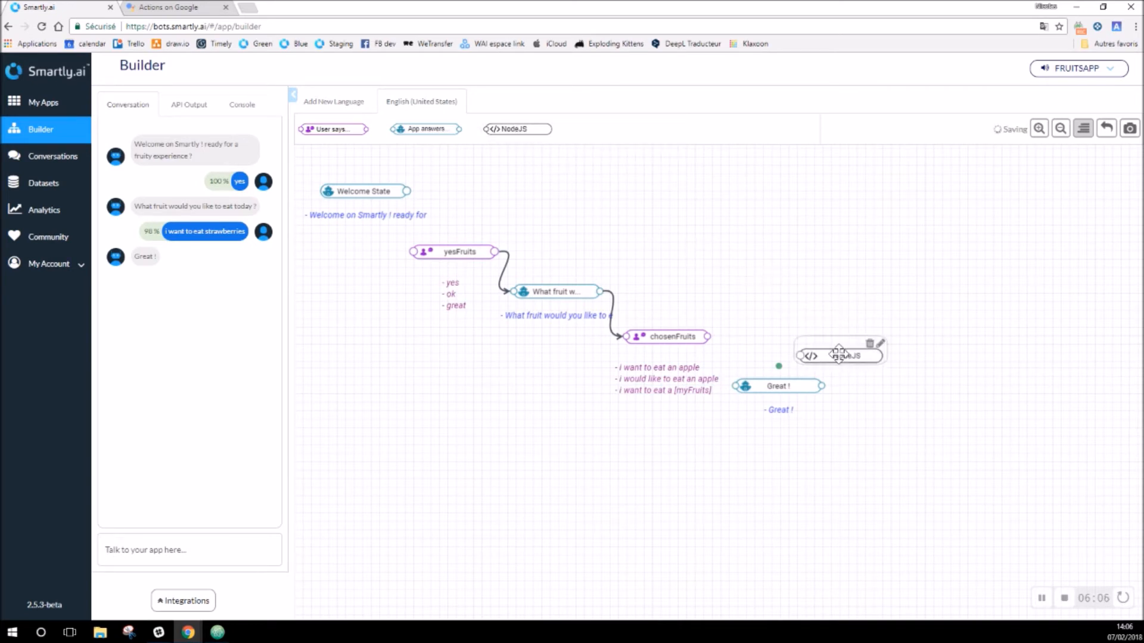
double_click(839, 354)
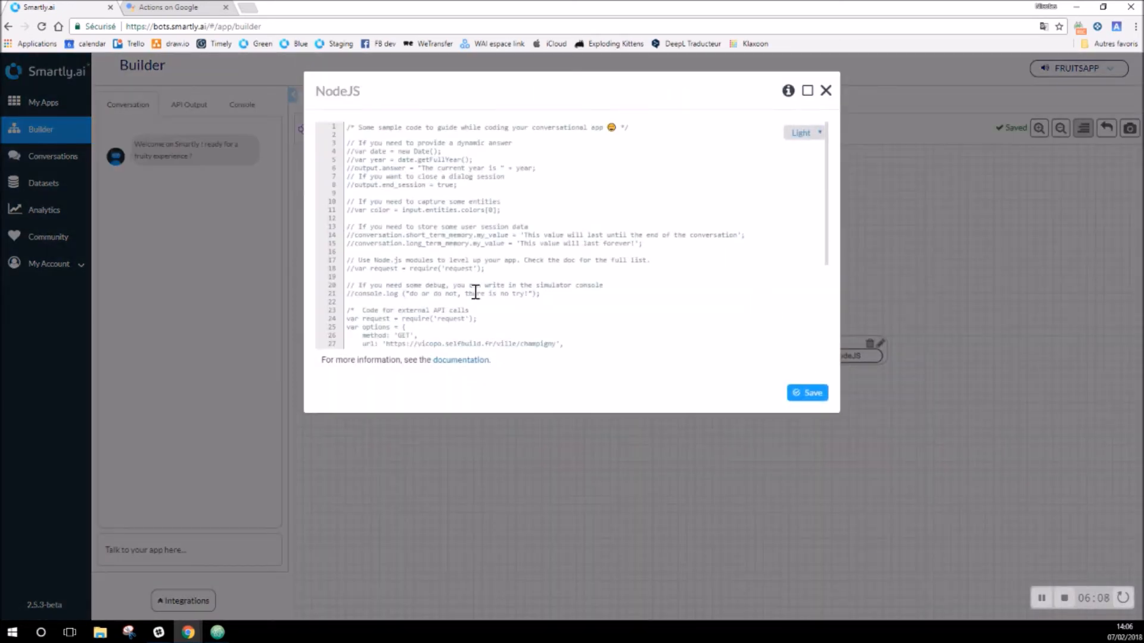
scroll(478, 275, "down", 3)
left_click(507, 326)
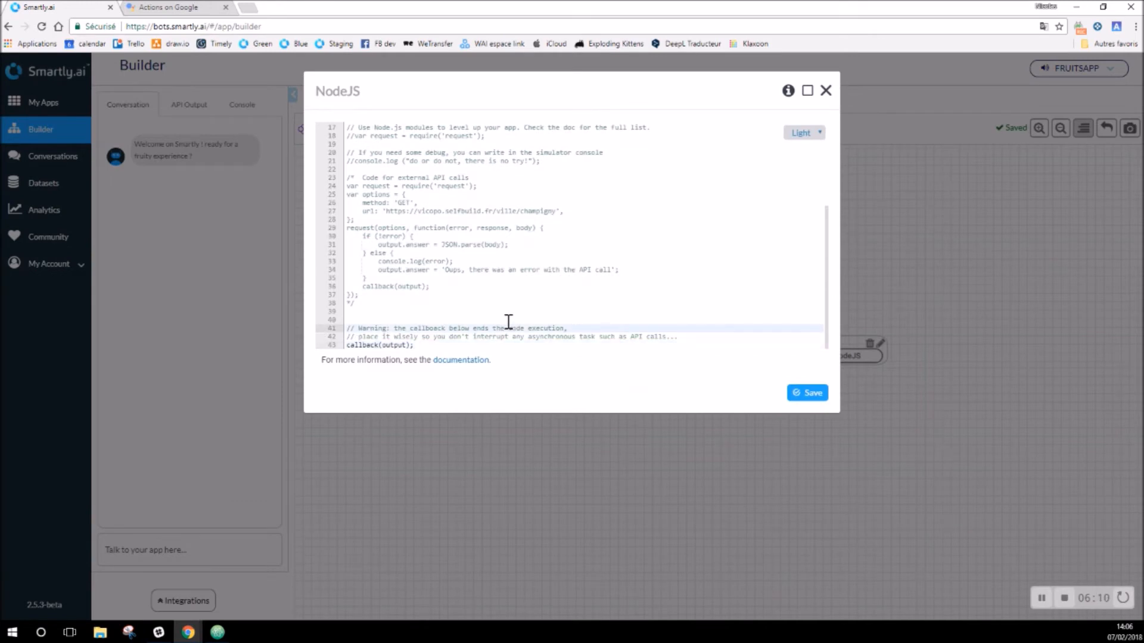
key("ctrl+a")
key("BackSpace")
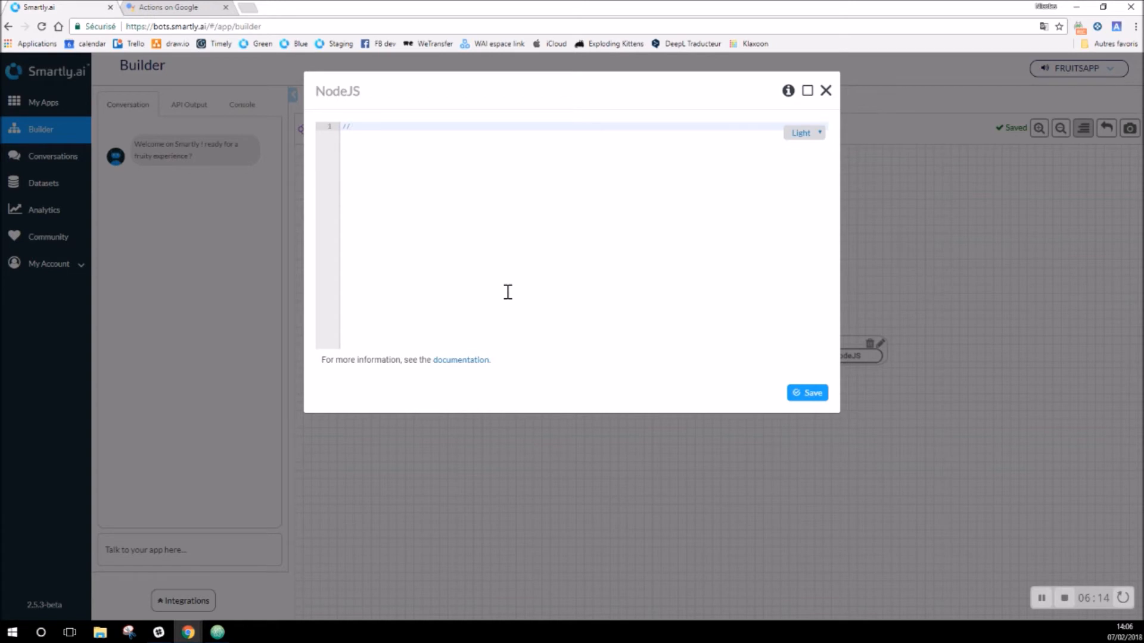
Step: Switch the code editor to the Dark theme and expand it to full screen
left_click(818, 132)
left_click(813, 158)
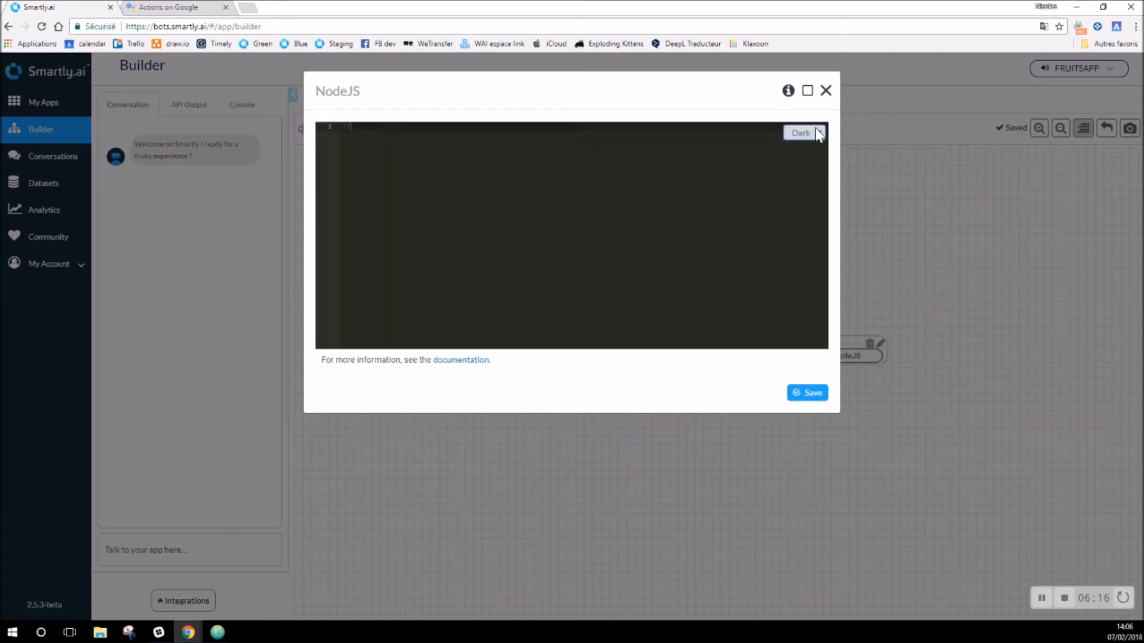
left_click(808, 92)
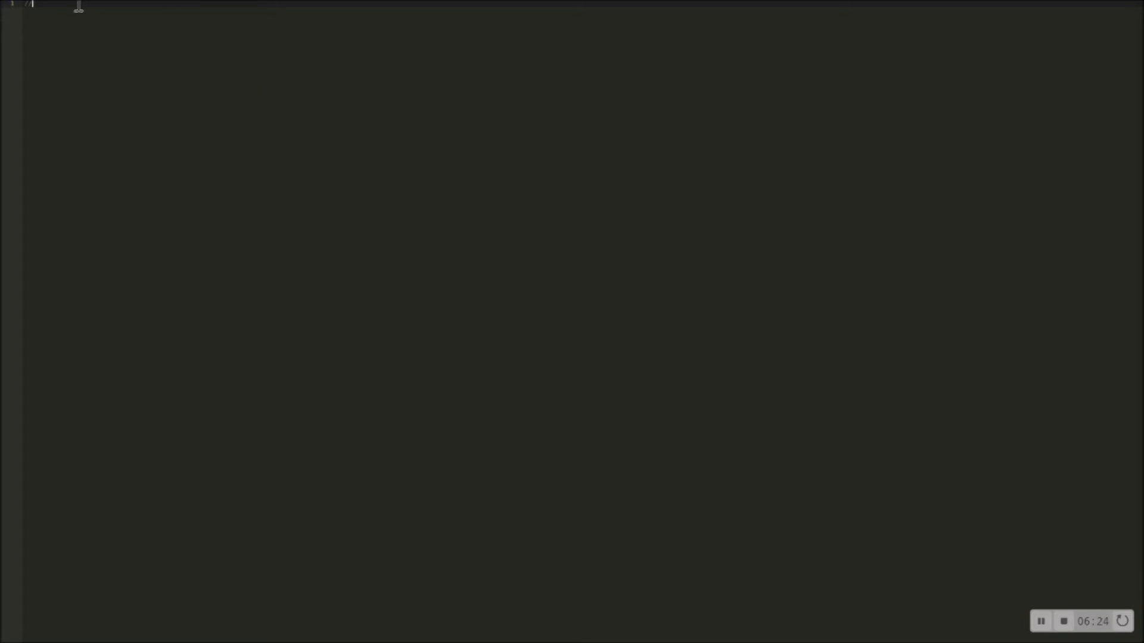
Step: Write output.answer = 'You want to eat an ' + input.entities.myFruits[0] + ' ? Perfect !...' with comments
type("snswer with the detected enti")
type("ty")
key("Return")
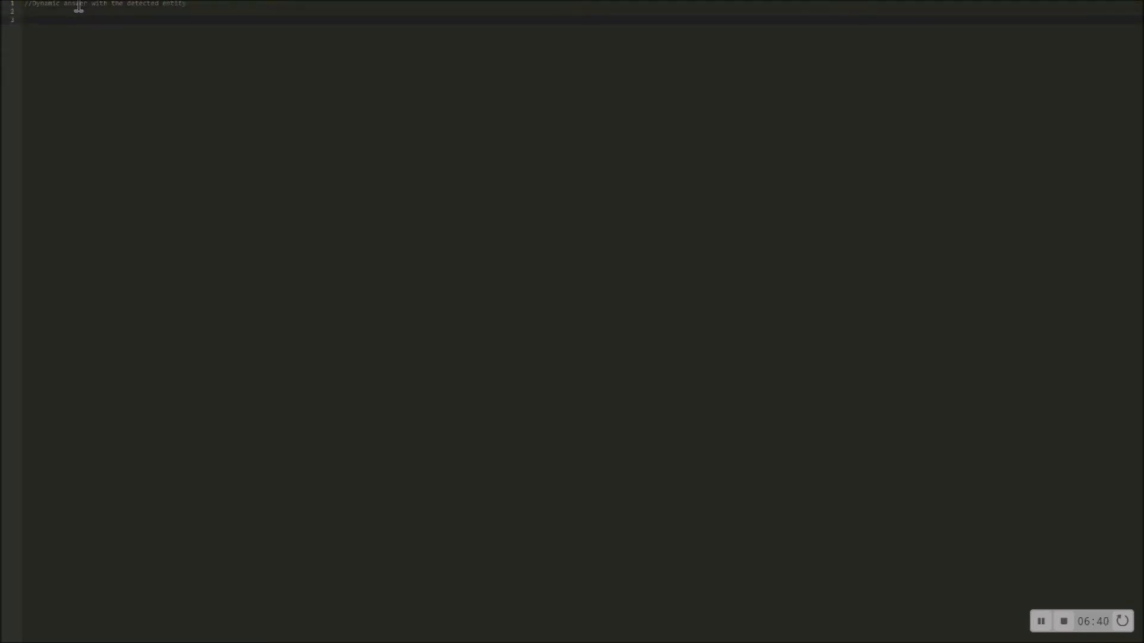
type("output.answer = 'You want to e")
type("at an ' +")
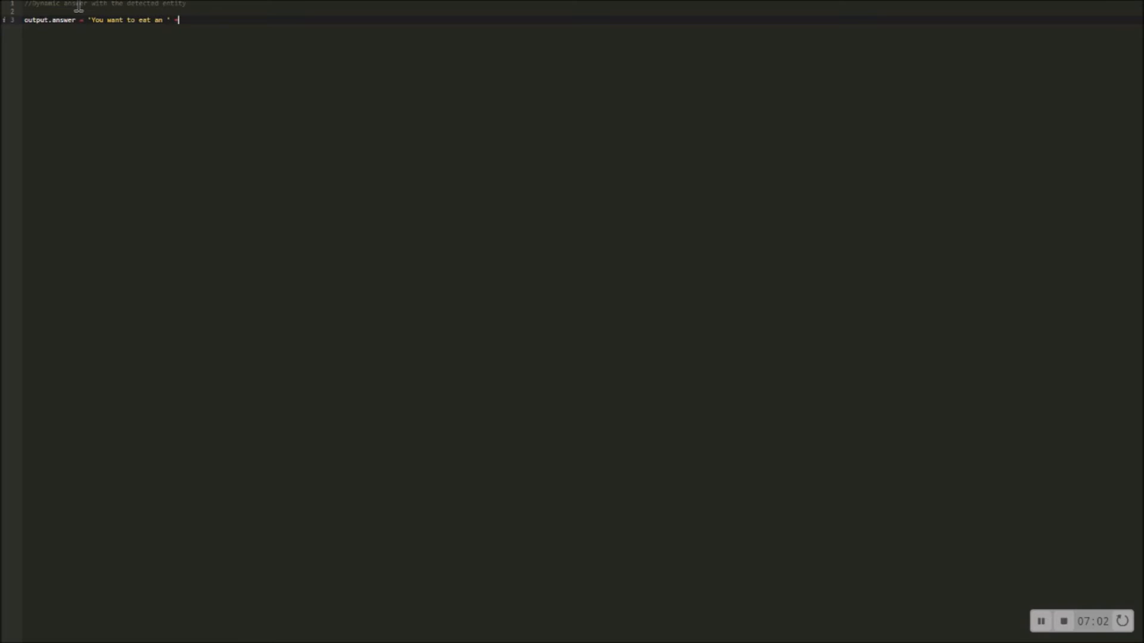
type("input.entities.myFruits[0")
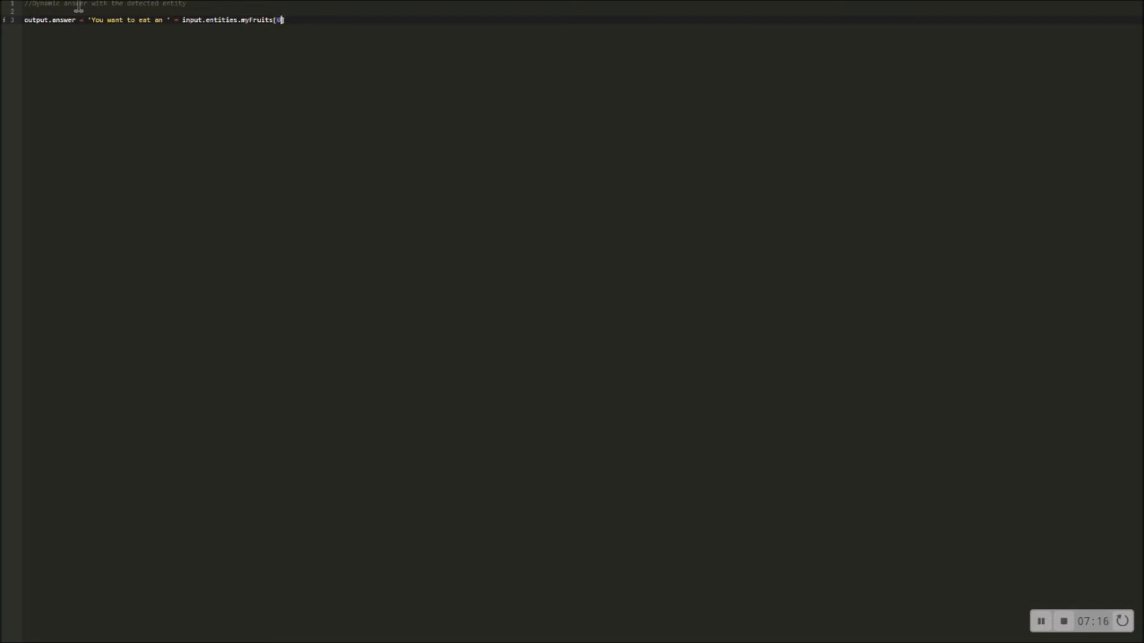
type("] + ")
type("''")
type(" ? Perfect")
type(" ! ")
type("Only")
type(" need 4 more frui")
type("ts to stay ")
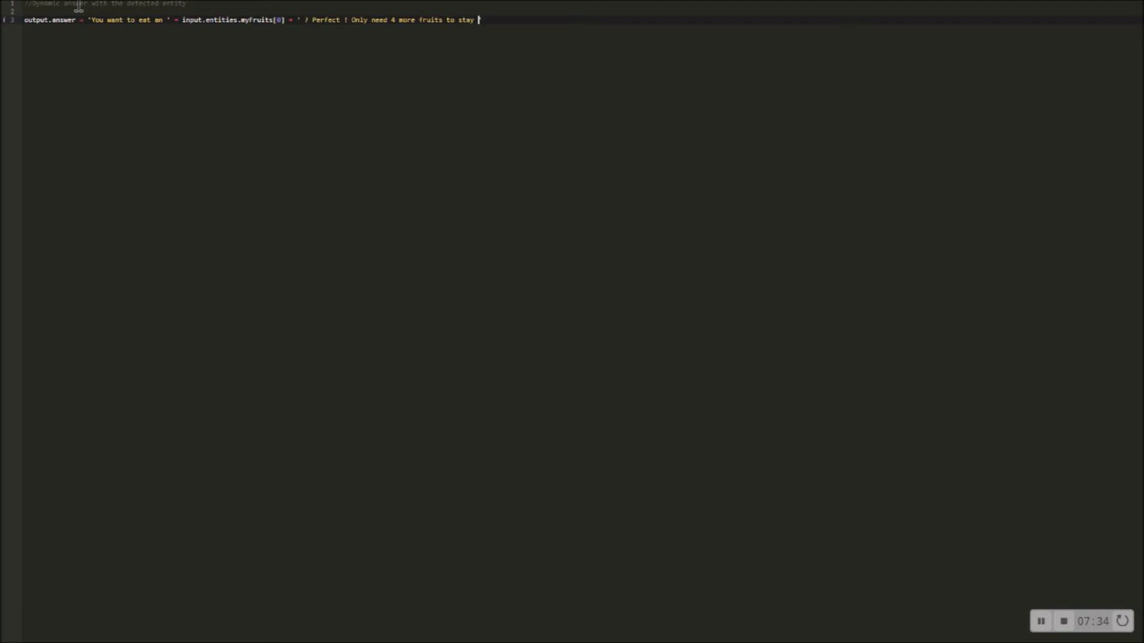
type("in shape !'")
key("Return")
key("Return")
type("lose the")
Step: End the code with callback(output); and save it into the NodeJS block
key("Return")
type("call")
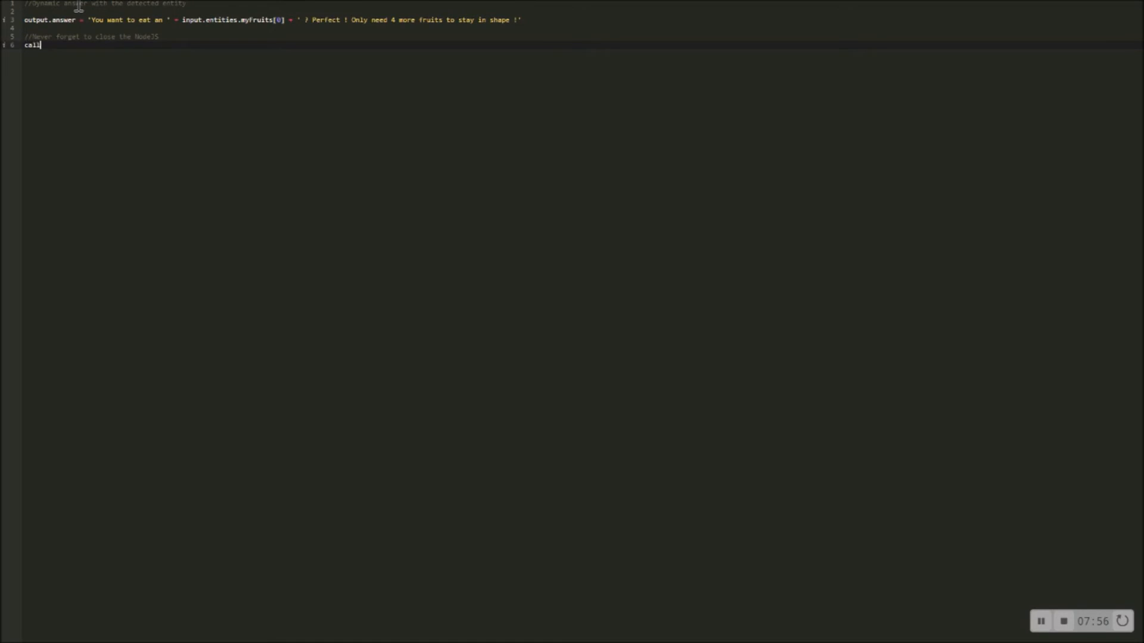
type("back(output")
left_click(541, 21)
key("Escape")
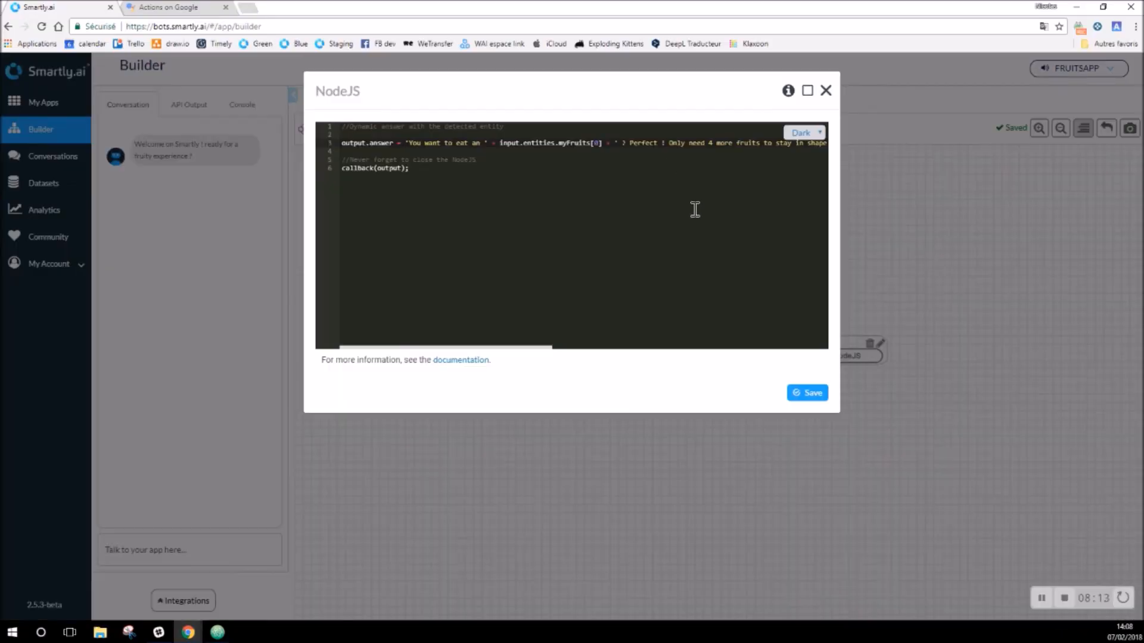
left_click(813, 395)
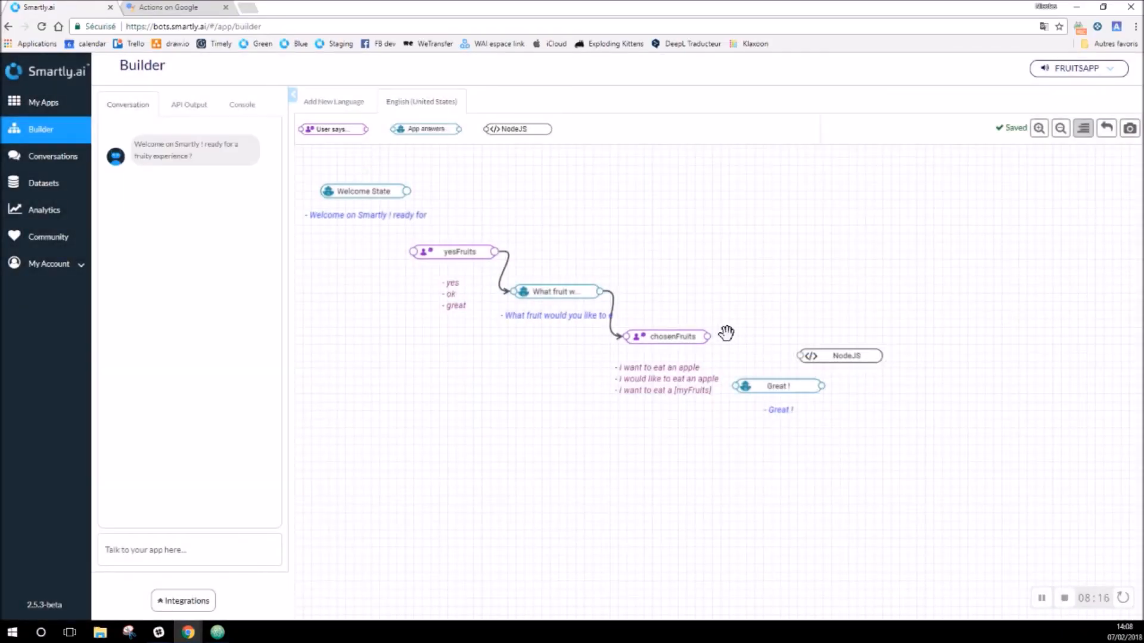
Step: Wire chosenFruits to the 'Great !' answer, then link 'Great !' to the NodeJS block
left_click_drag(707, 338, 737, 386)
left_click_drag(817, 356, 824, 353)
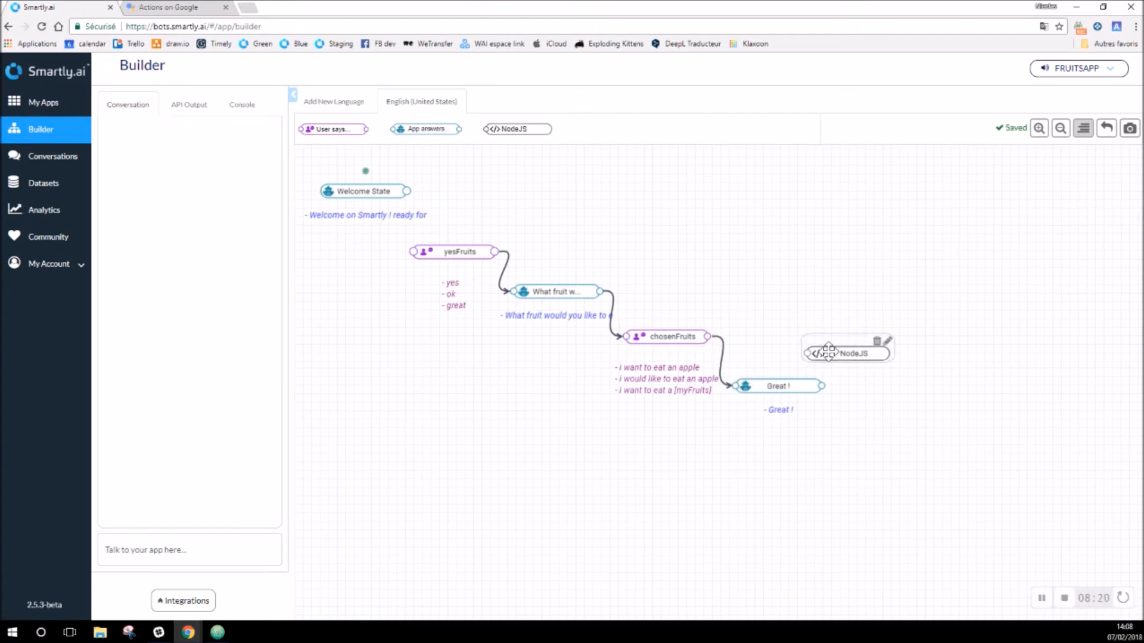
left_click_drag(812, 353, 822, 386)
left_click_drag(881, 341, 888, 340)
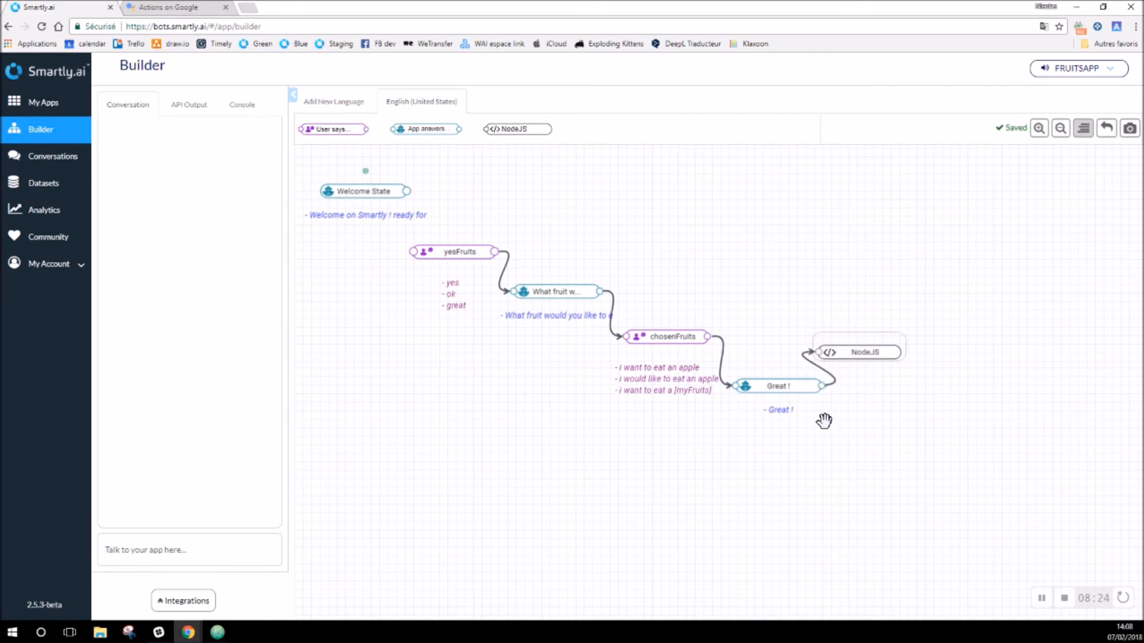
mouse_move(260, 520)
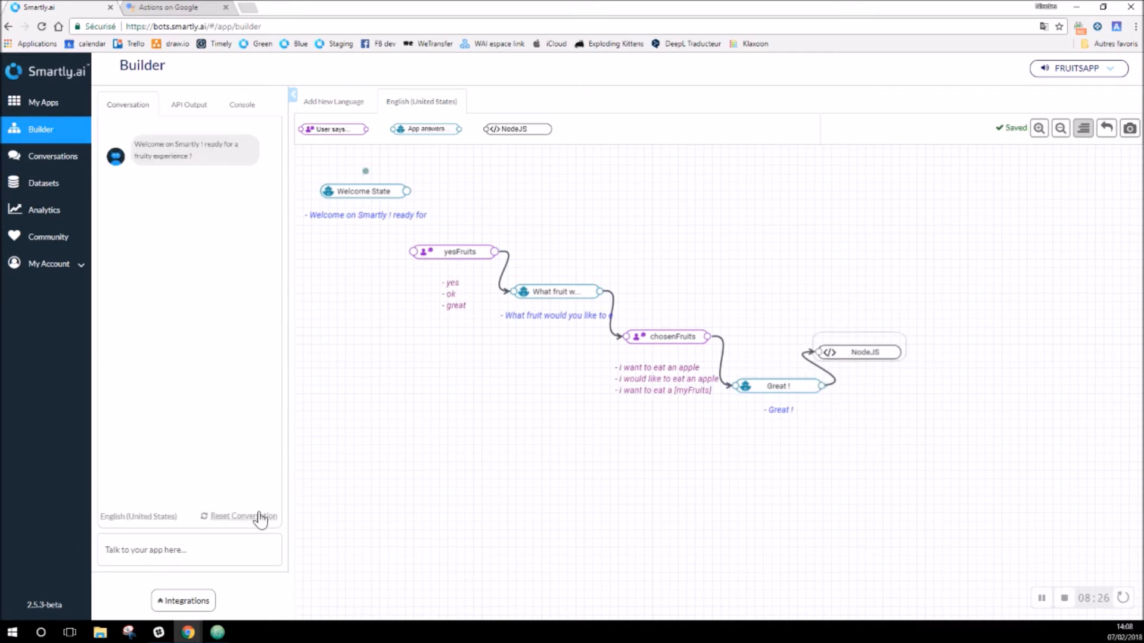
Step: Test the chat with 'yes' then 'I want to eat an apple' and check the reply
left_click(194, 554)
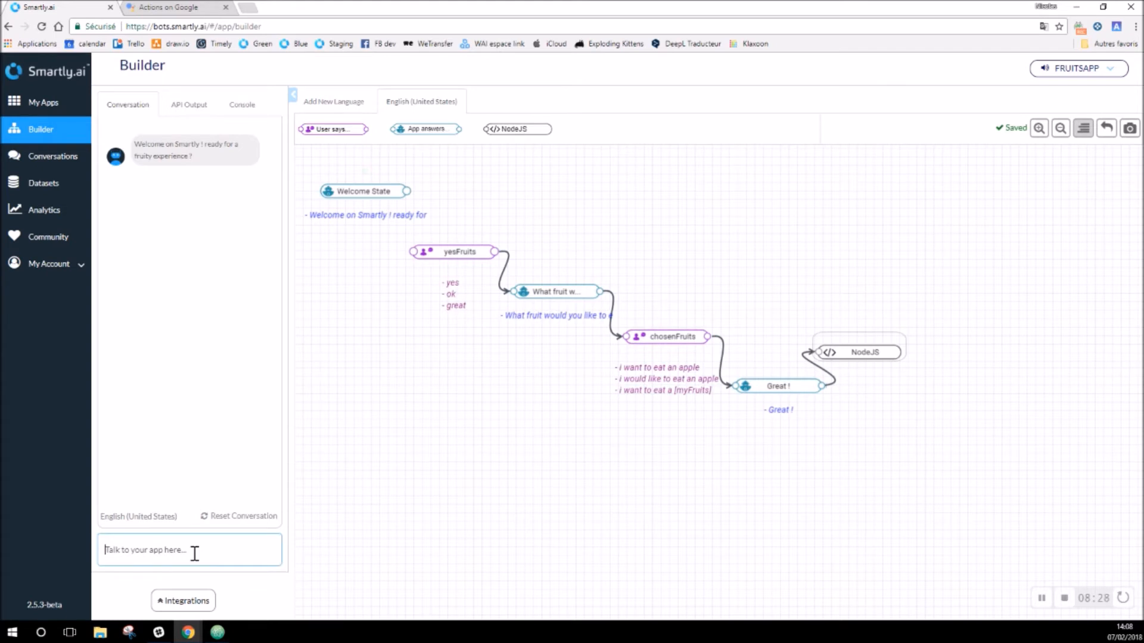
type("yes")
key("Return")
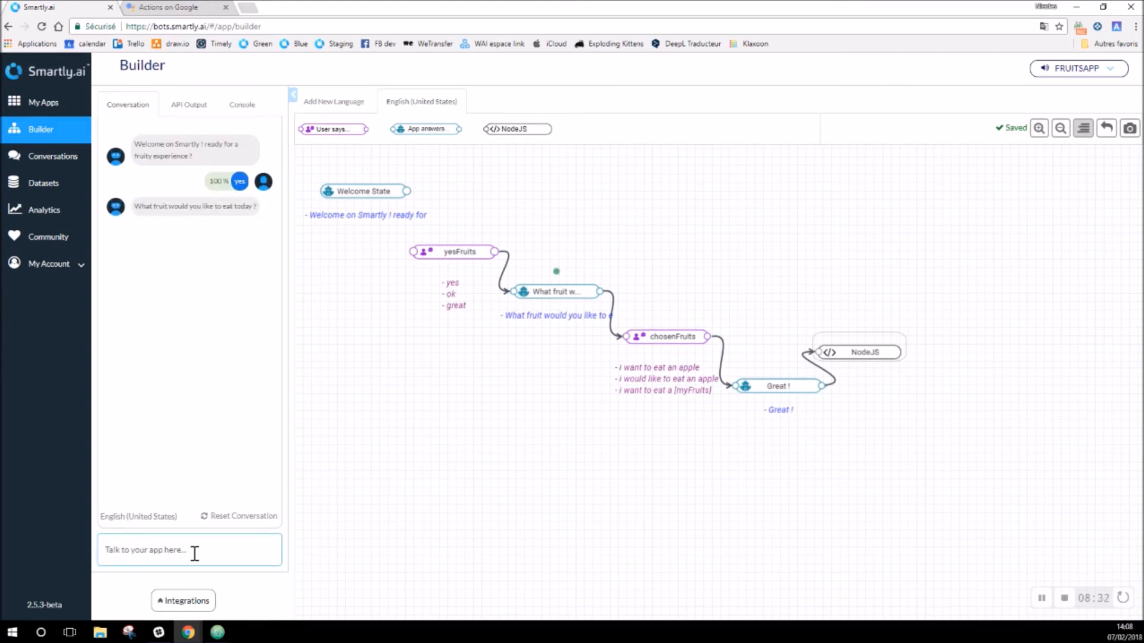
type("I want to eat an apple")
key("Return")
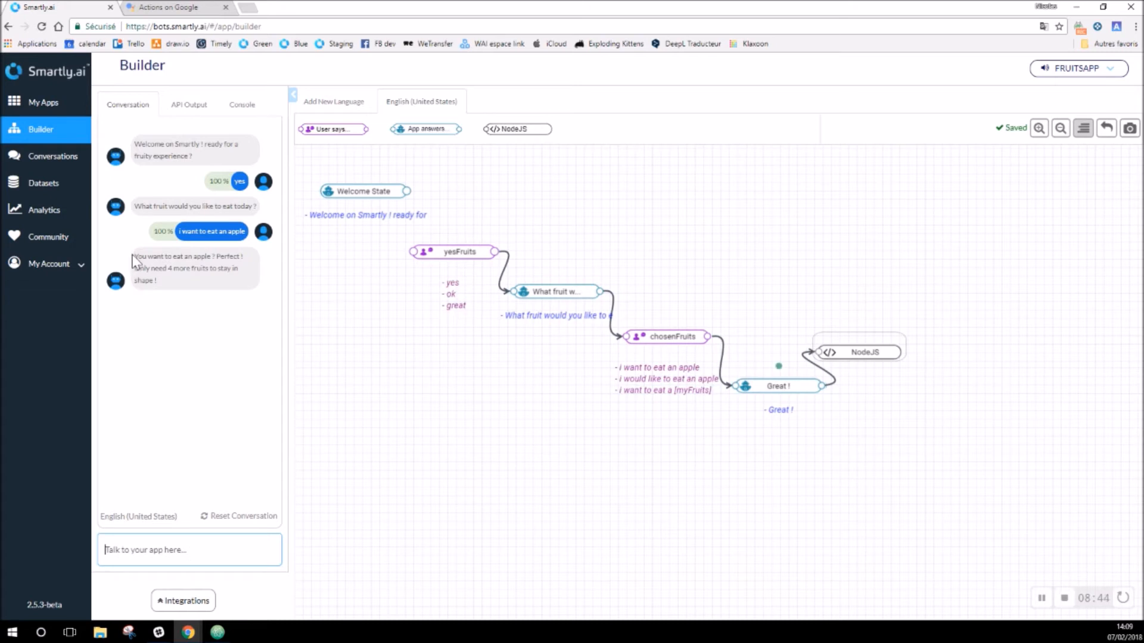
left_click_drag(136, 256, 220, 277)
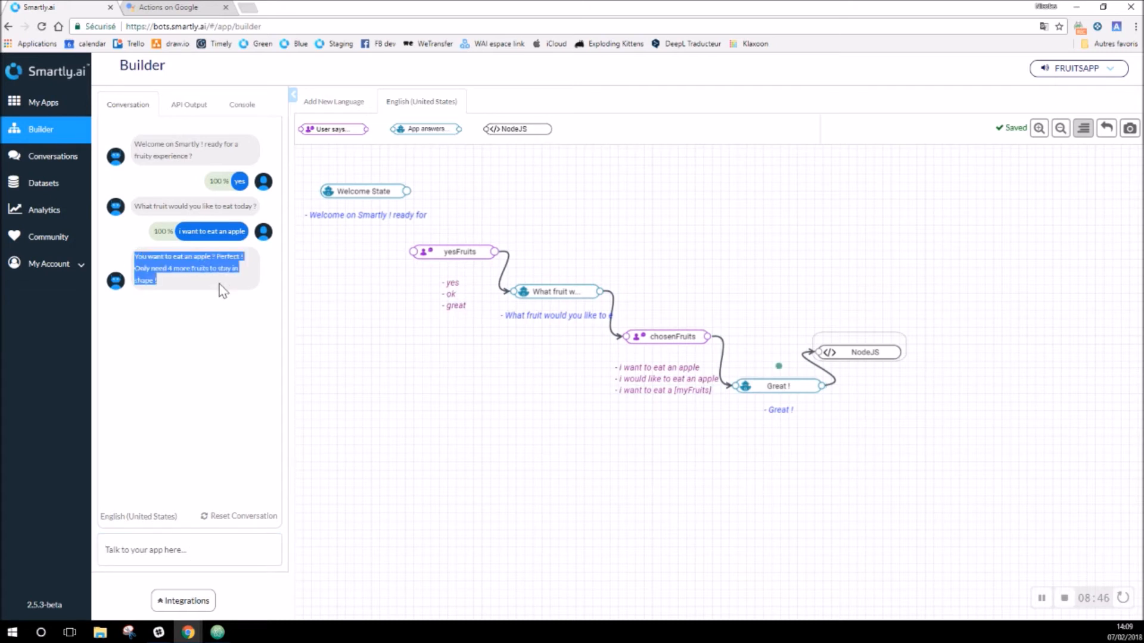
Step: Reset the chat, send 'yes' and 'I want to eat a strawberry', confirming the strawberry reply
left_click(226, 517)
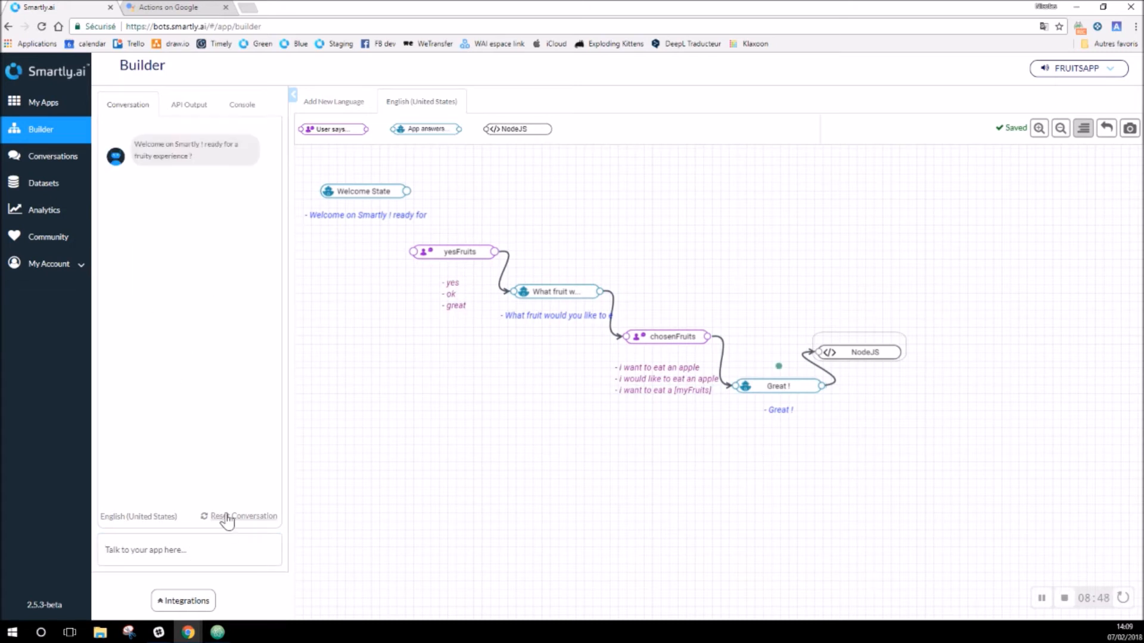
left_click(207, 548)
type("yes")
key("Return")
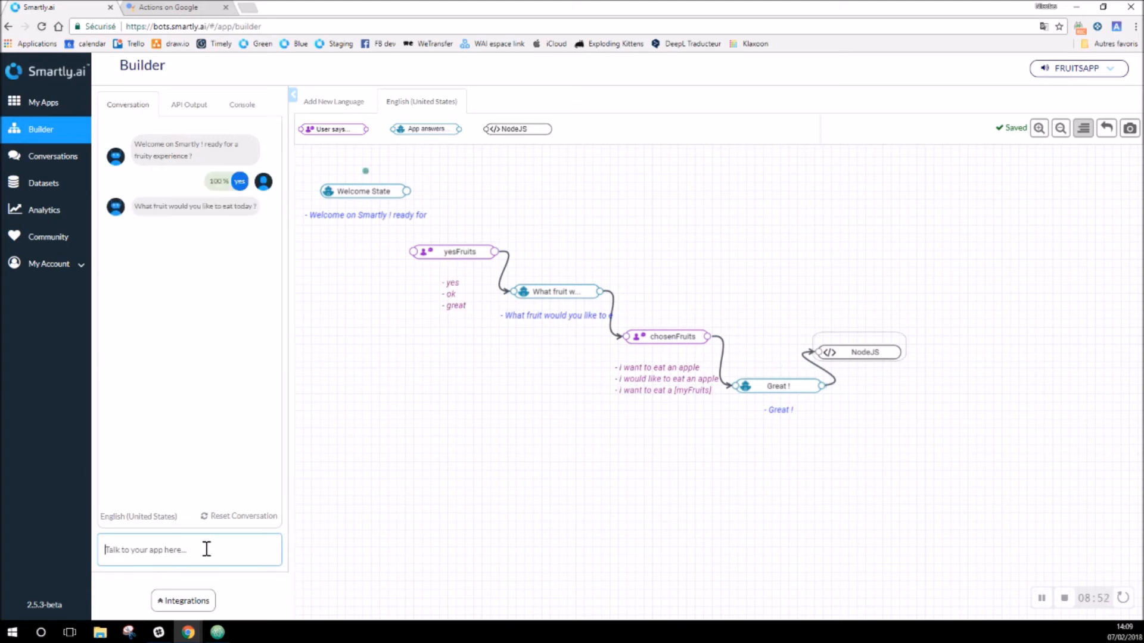
type("I want to eat a strawberry")
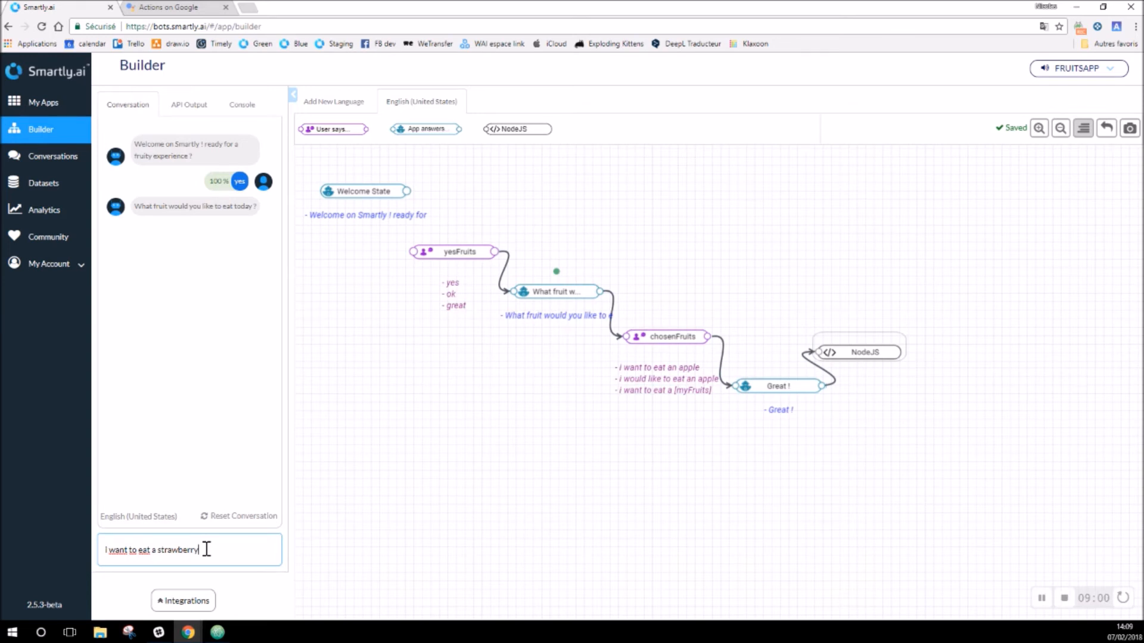
key("Return")
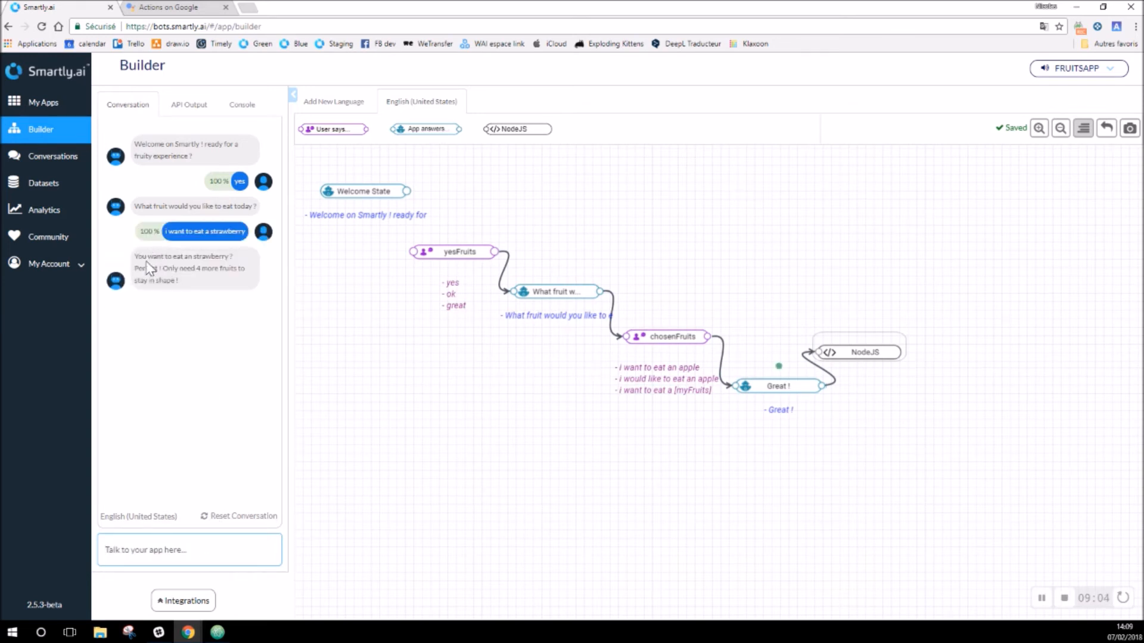
left_click_drag(134, 256, 234, 255)
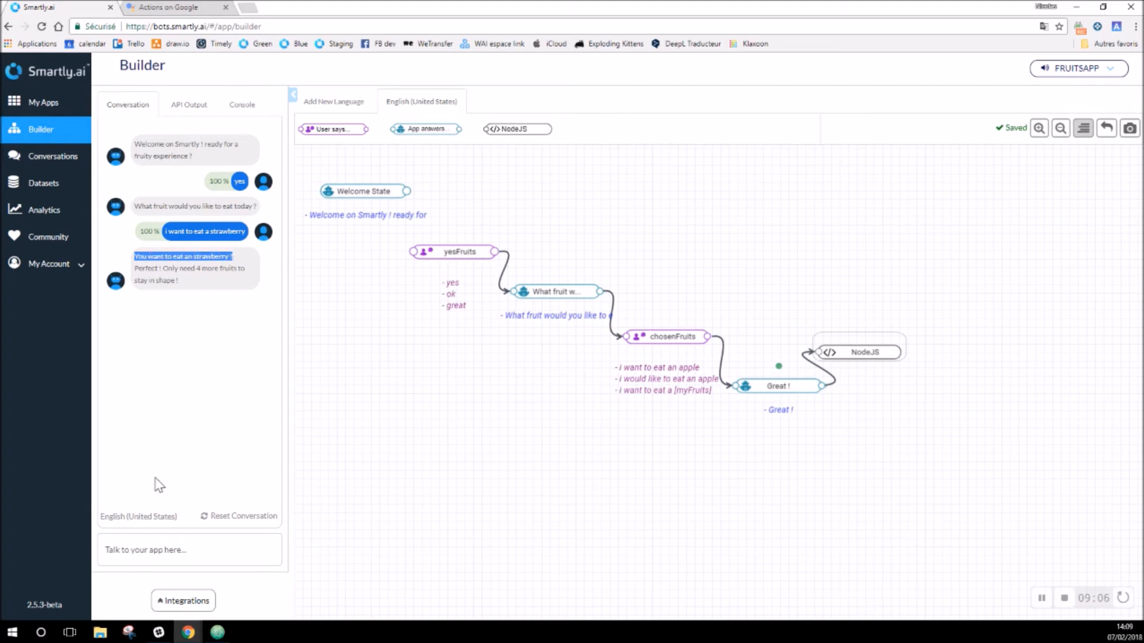
Step: Reset the chat, send 'yes' and 'I want to eat a granny', confirming the apple reply
left_click(233, 517)
left_click(187, 555)
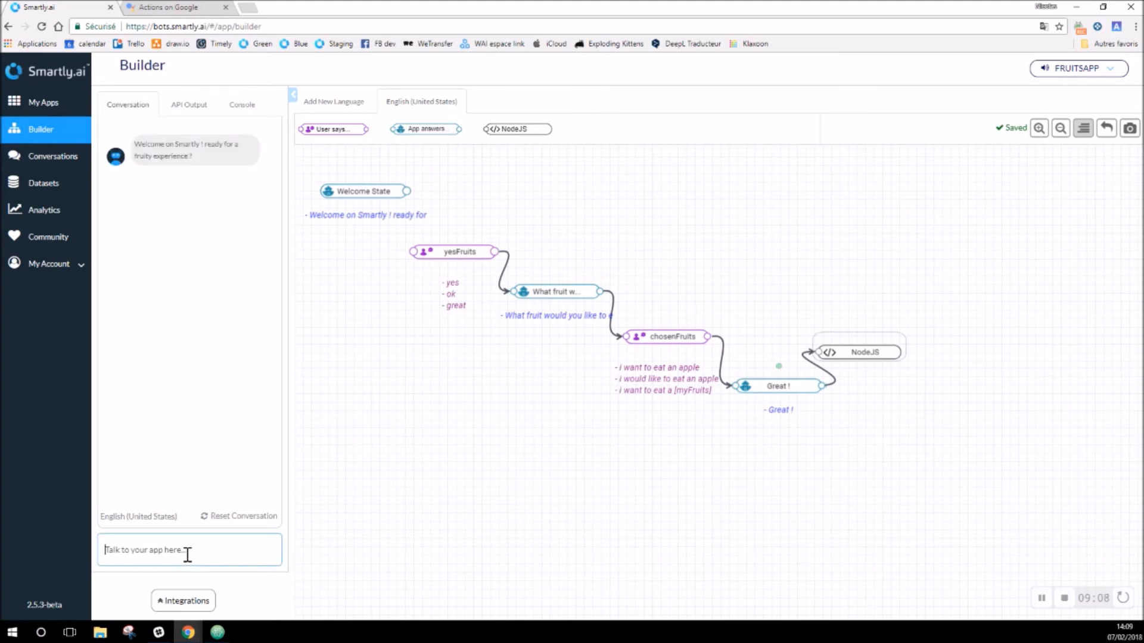
type("yes")
key("Return")
type("I")
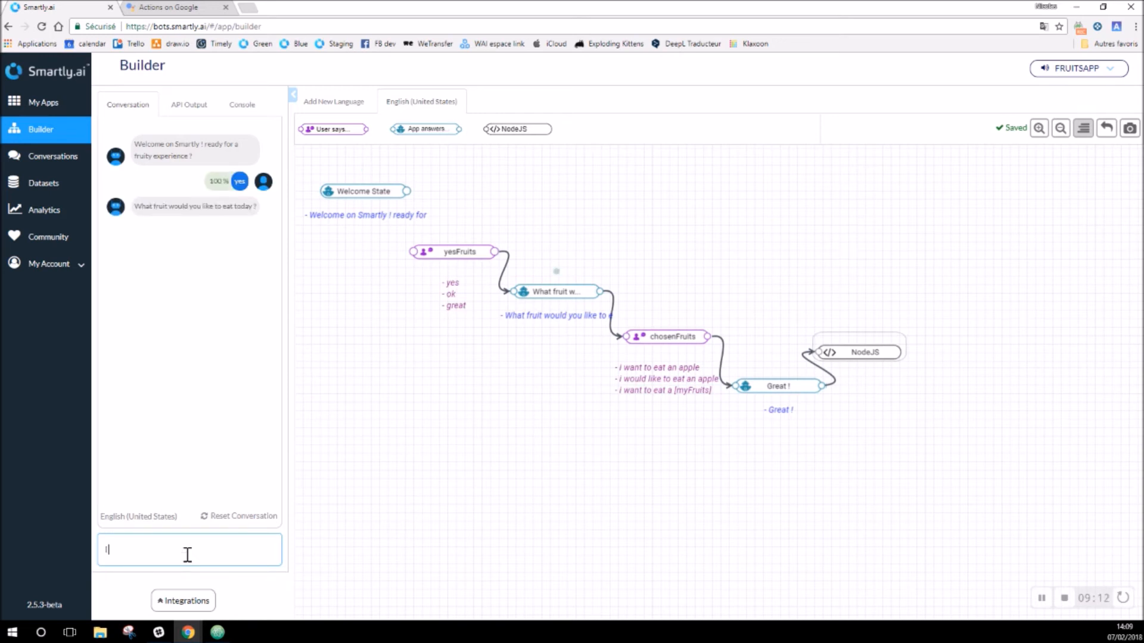
type(" want to eat a granny")
key("Return")
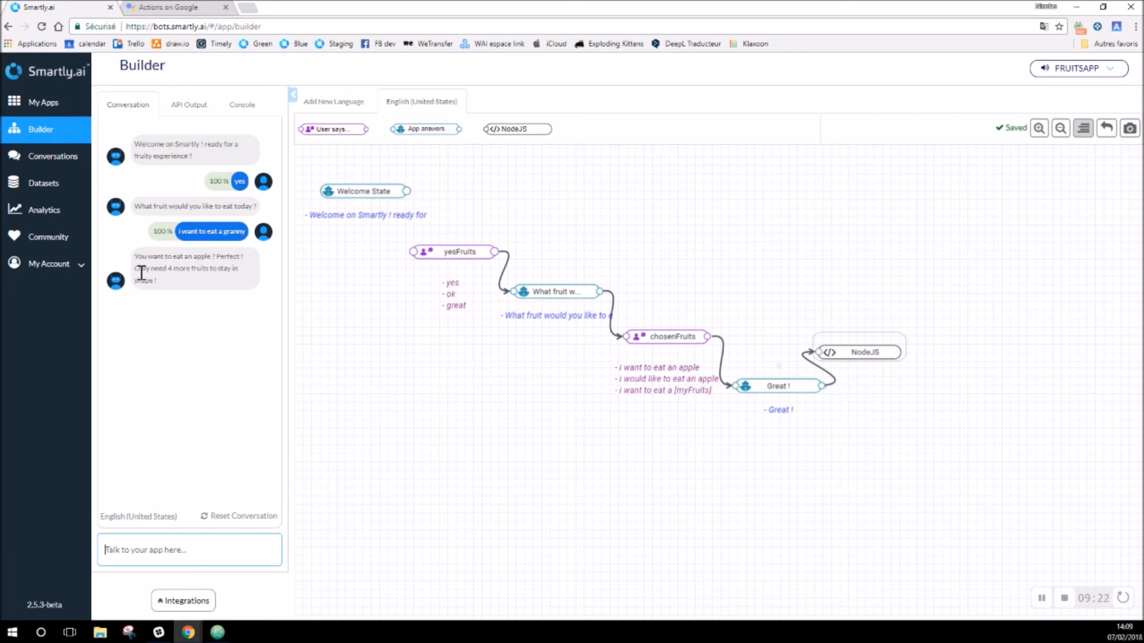
left_click_drag(134, 256, 213, 257)
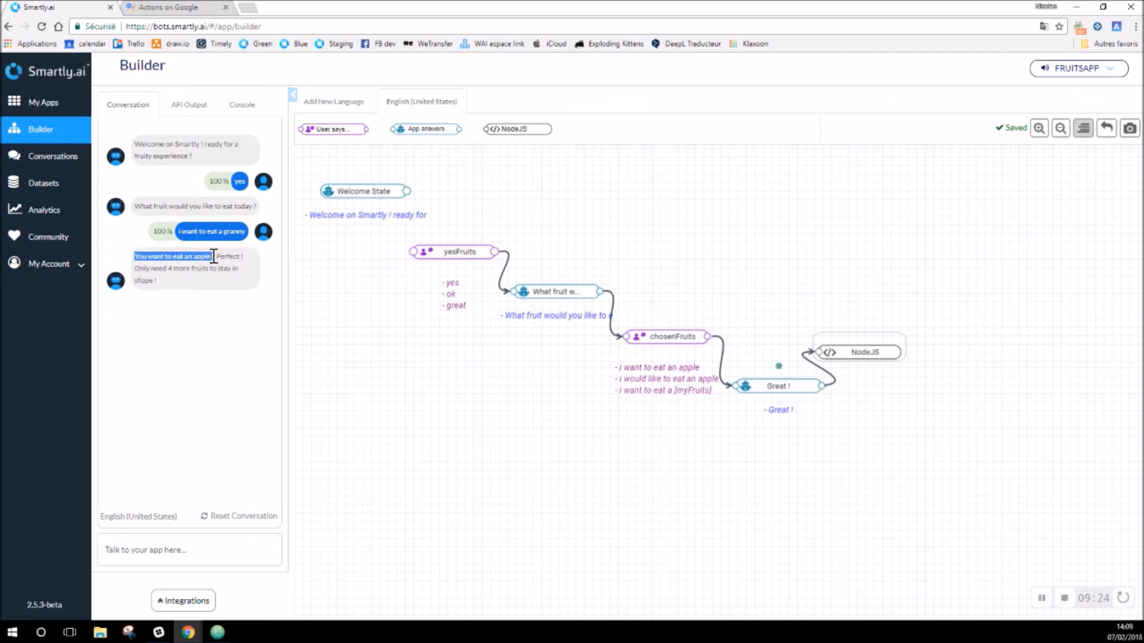
left_click(215, 278)
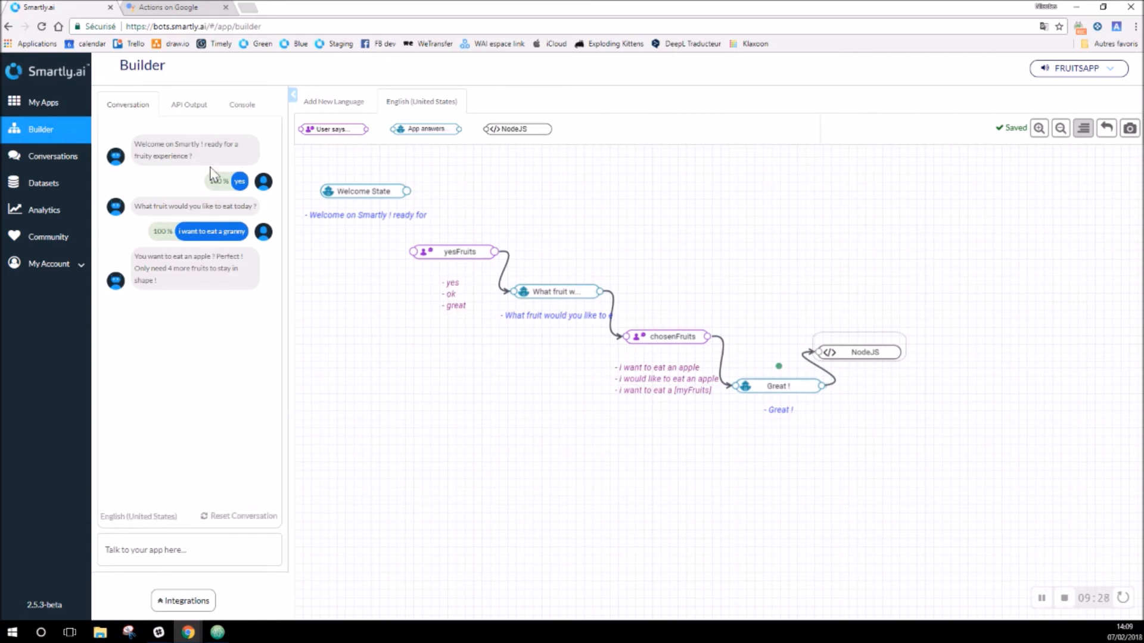
left_click(195, 12)
Step: Create a new Actions on Google project named 'Fruits App'
left_click(76, 73)
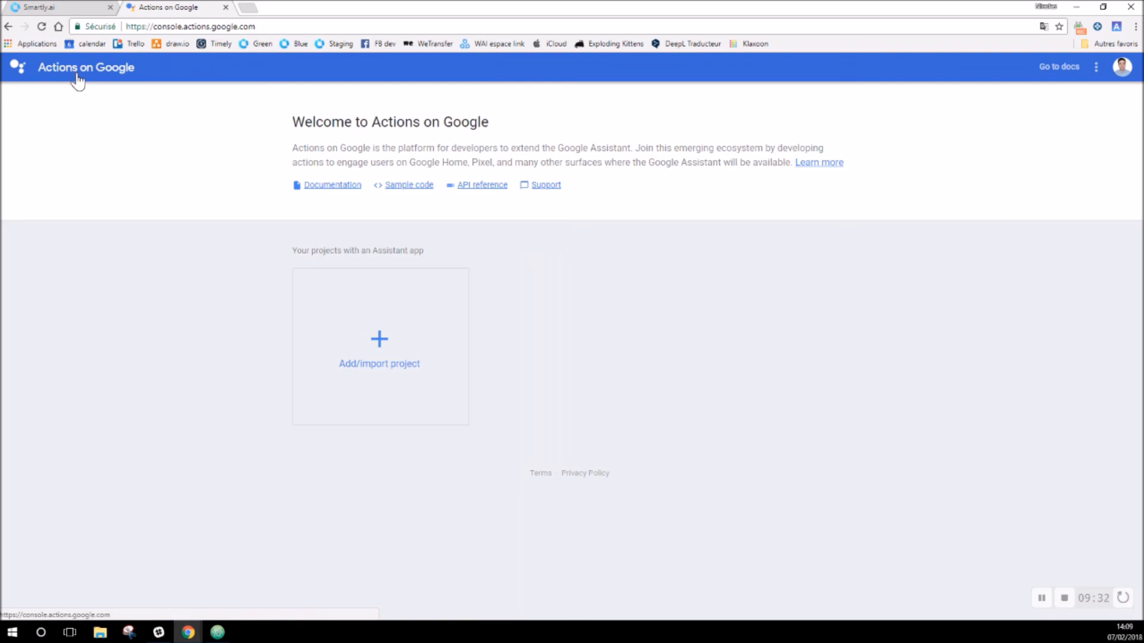
left_click_drag(134, 27, 273, 25)
left_click(206, 316)
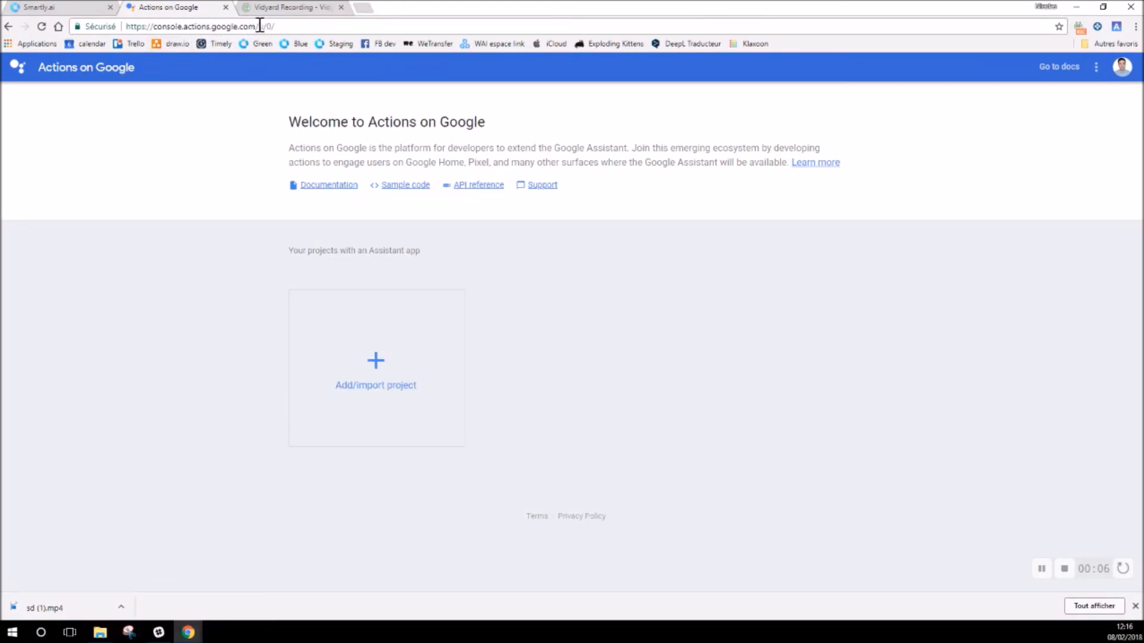
left_click_drag(281, 26, 123, 31)
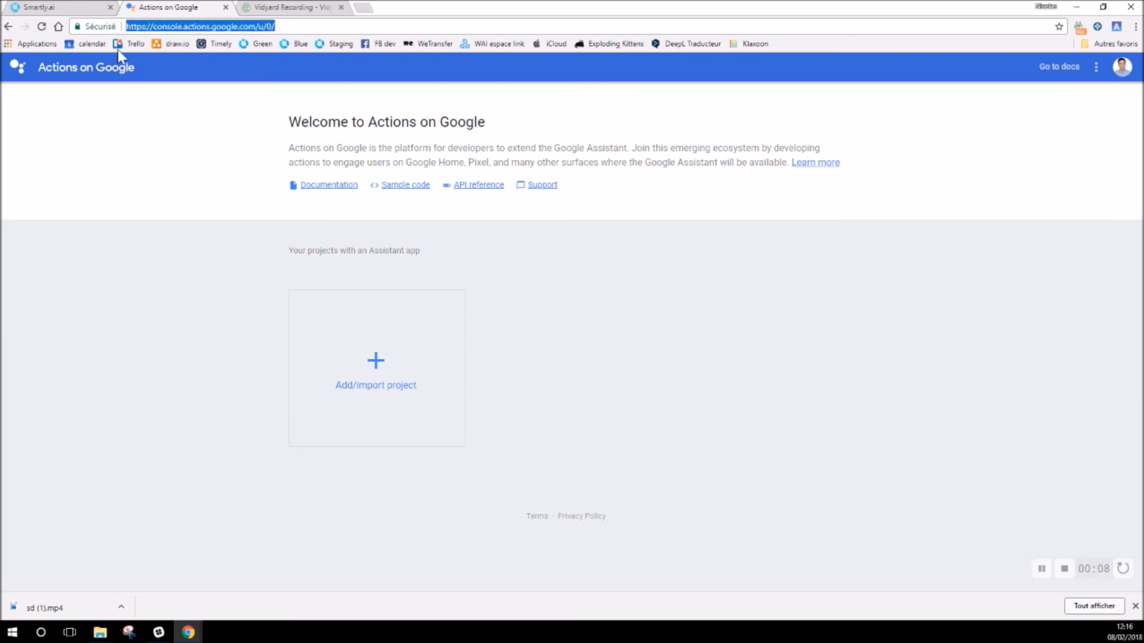
left_click(377, 367)
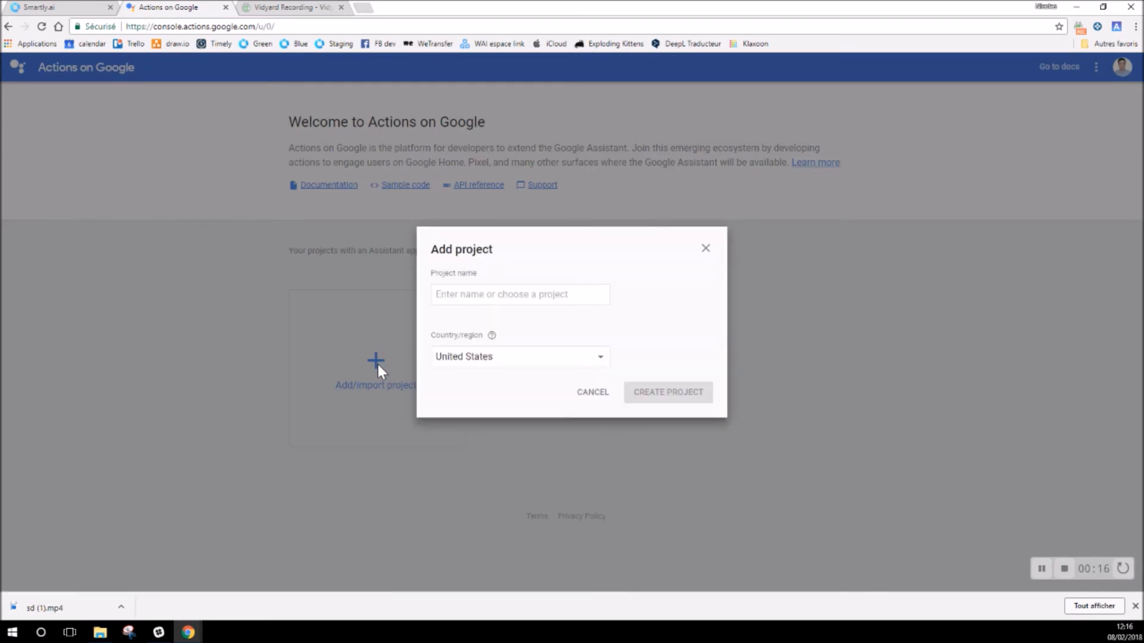
left_click(479, 294)
type("Fruits App")
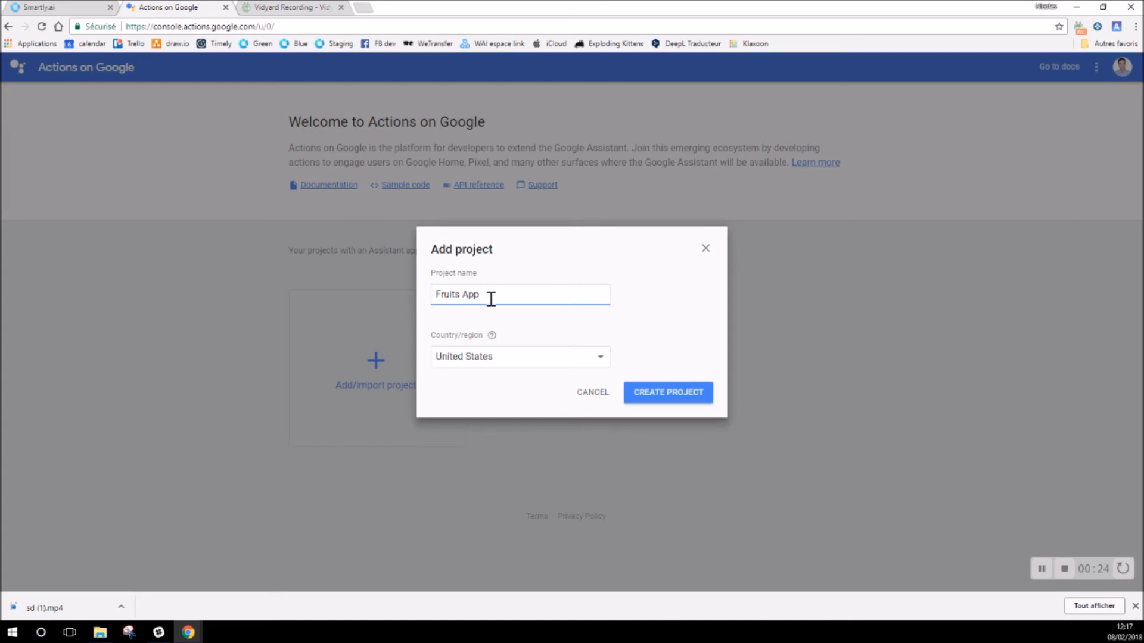
left_click(683, 403)
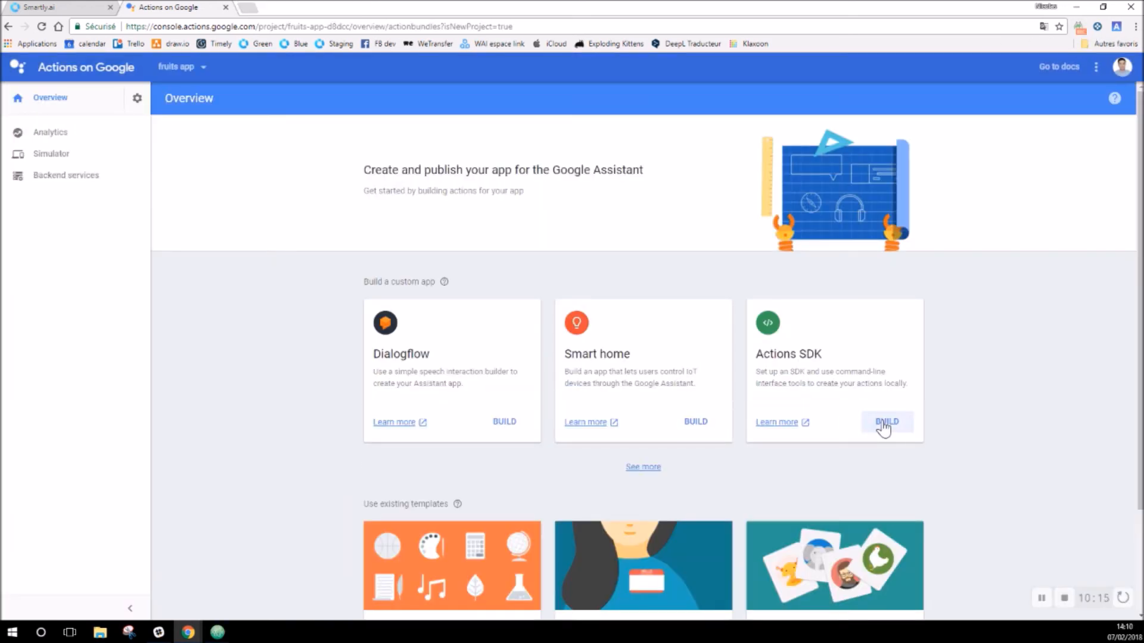
Step: Choose the Actions SDK build option and copy the project ID from its setup command
left_click(884, 424)
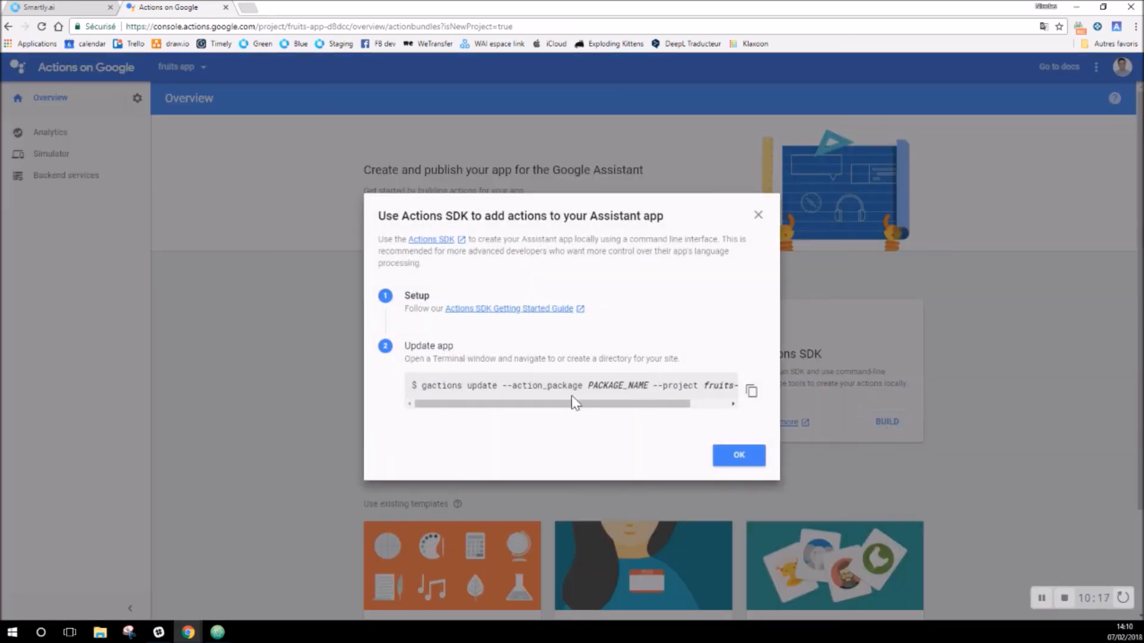
left_click_drag(415, 383, 750, 391)
left_click(664, 387)
left_click_drag(658, 387, 738, 390)
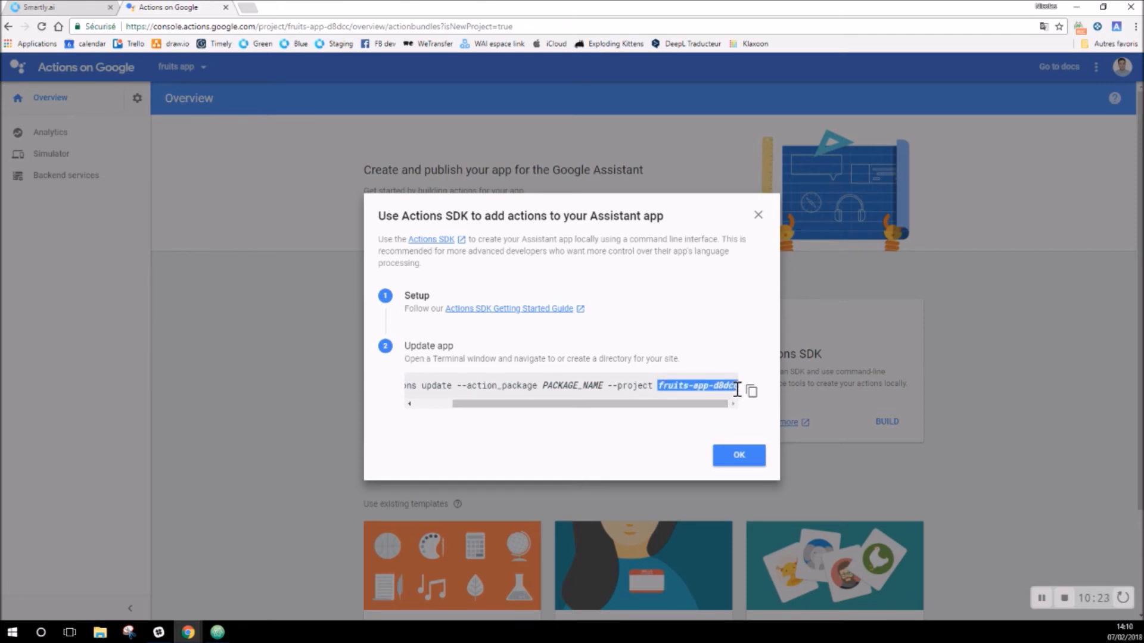
right_click(688, 384)
left_click(707, 391)
Step: Paste the project ID into Smartly.ai's Google Assistant integration and open the Google token access link
left_click(55, 11)
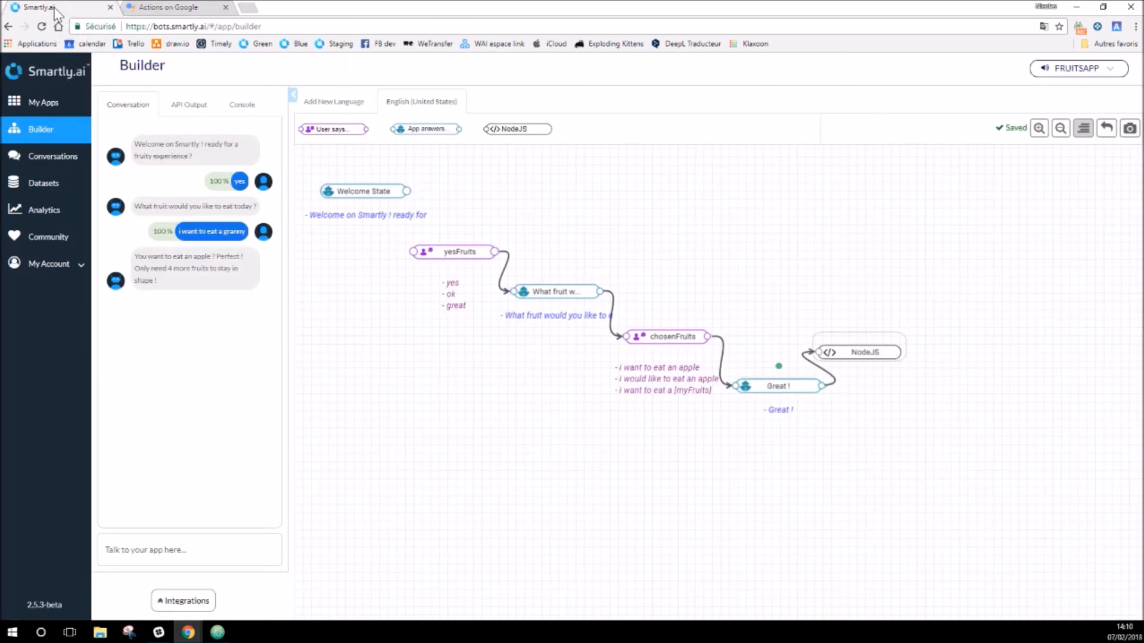
left_click(192, 599)
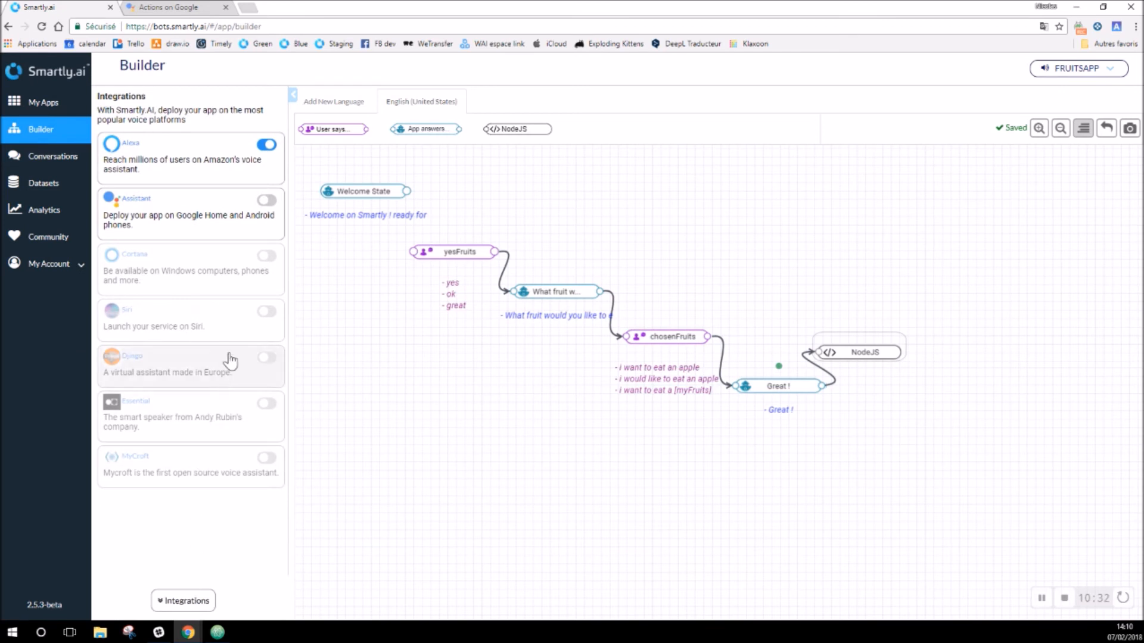
left_click(227, 227)
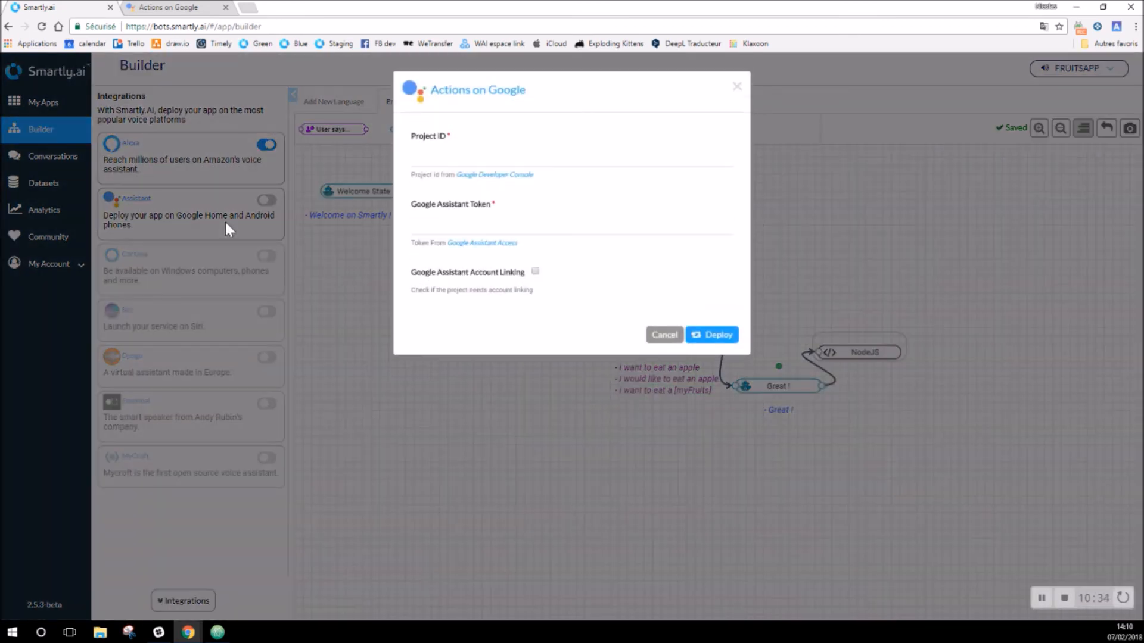
left_click(427, 159)
key("ctrl+v")
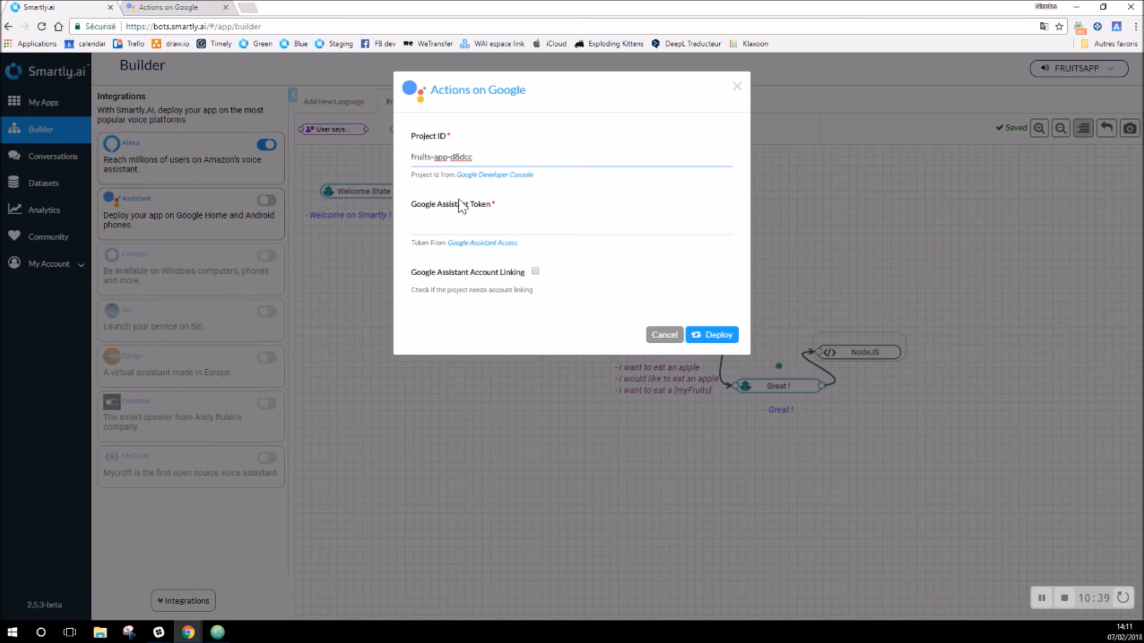
left_click(446, 227)
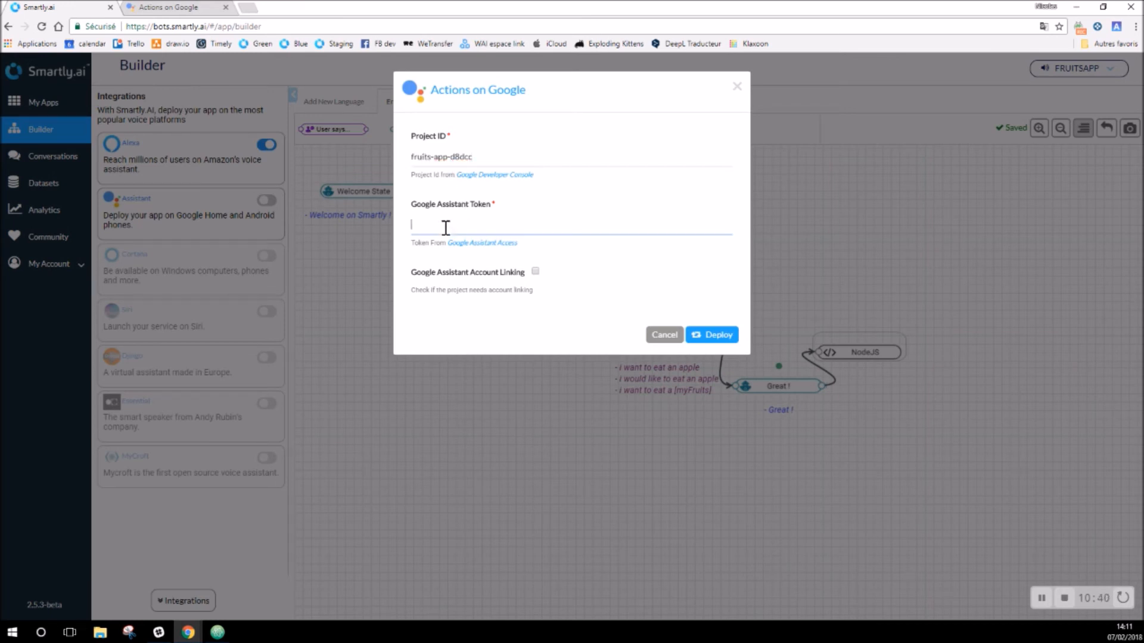
left_click(473, 243)
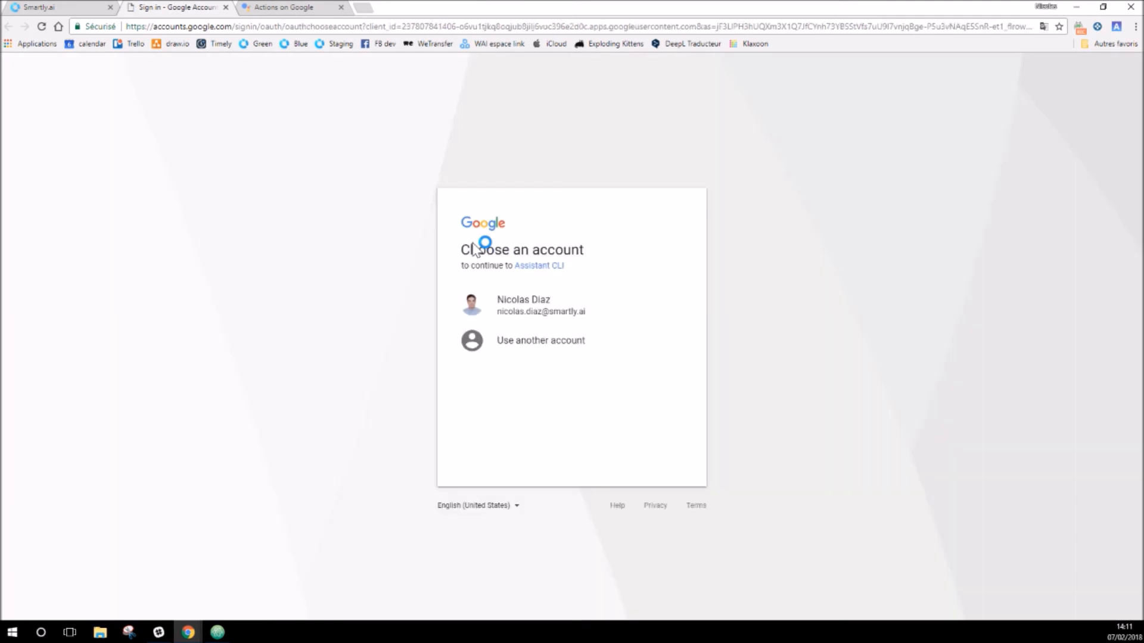
Step: Authorise Assistant CLI with the Google account and copy the approval code it issues
left_click(530, 312)
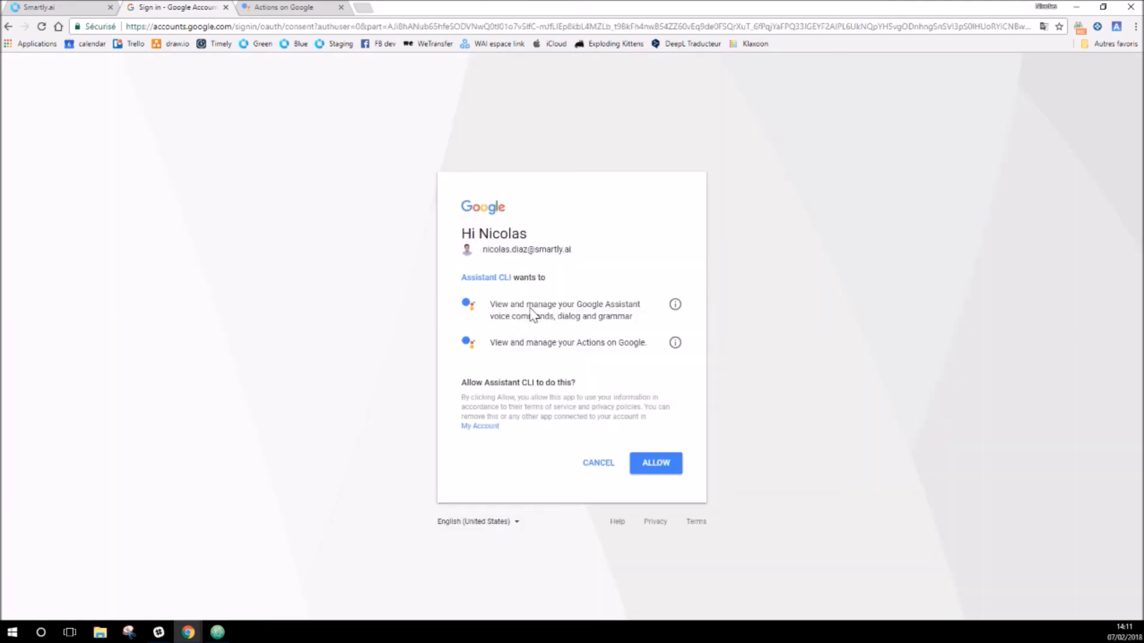
left_click(659, 463)
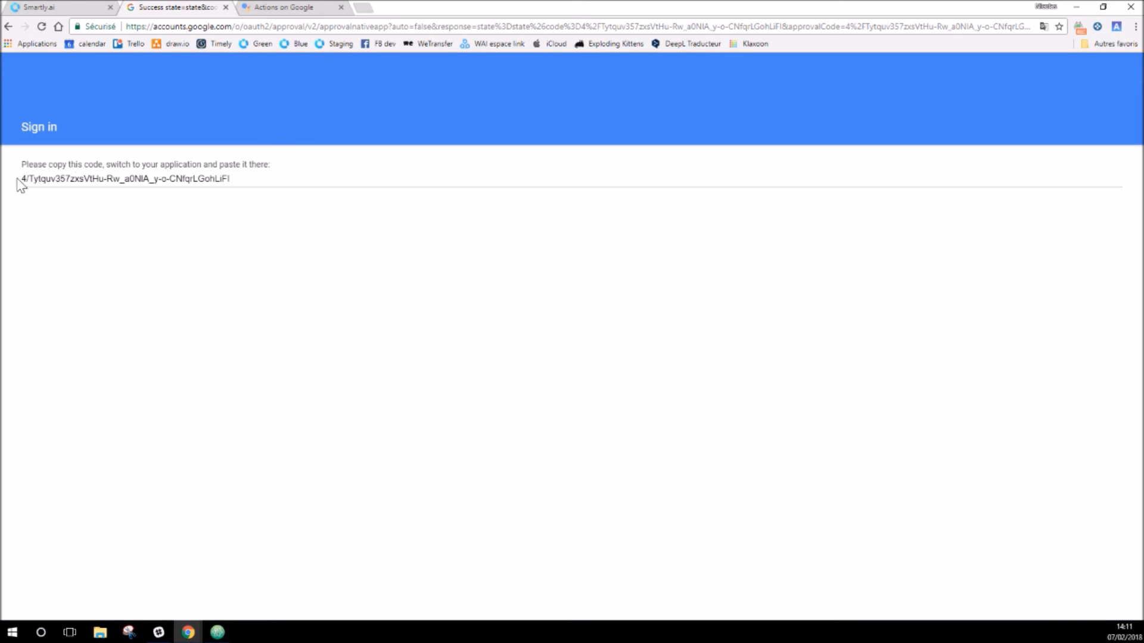
left_click_drag(23, 179, 249, 179)
right_click(211, 183)
left_click(224, 187)
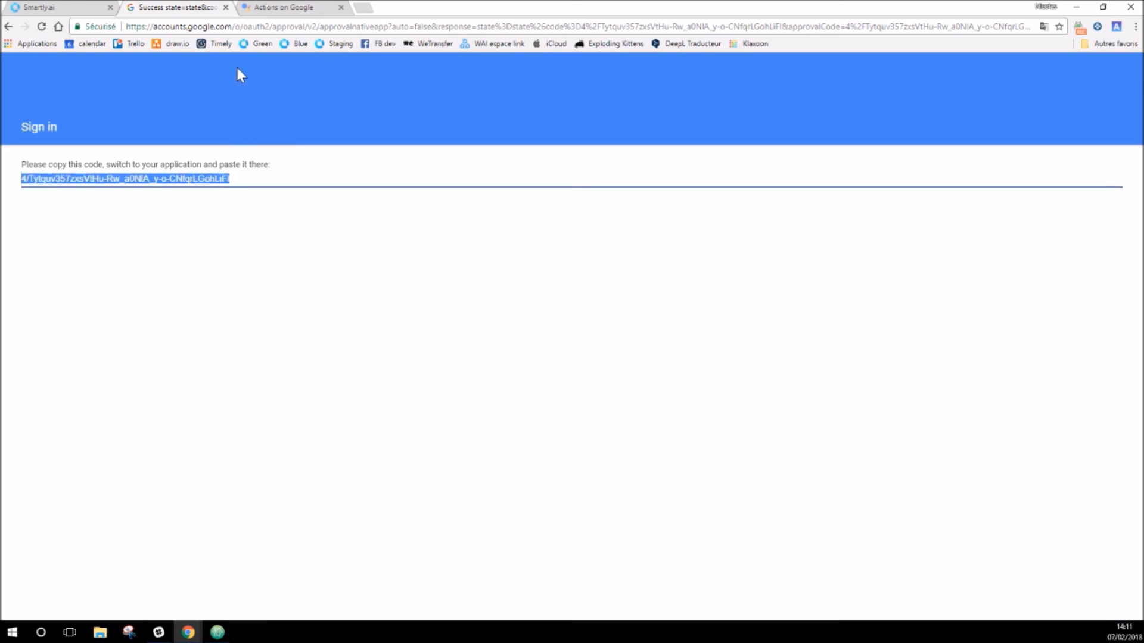
left_click(68, 7)
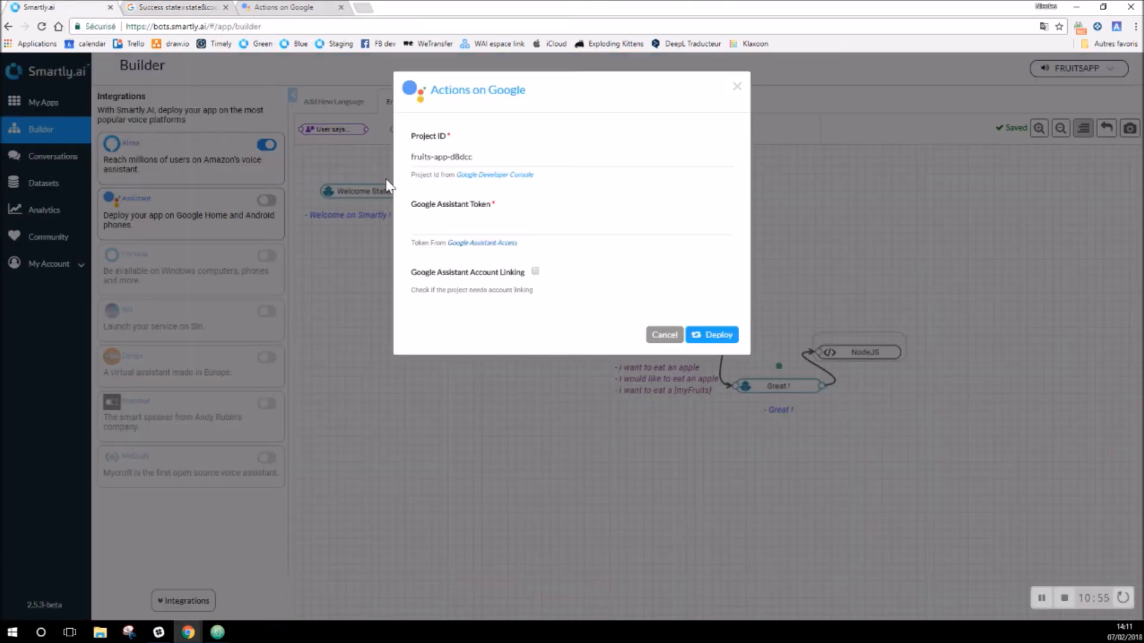
Step: Paste the approval code as the Google Assistant Token and deploy the app
left_click(439, 227)
right_click(439, 227)
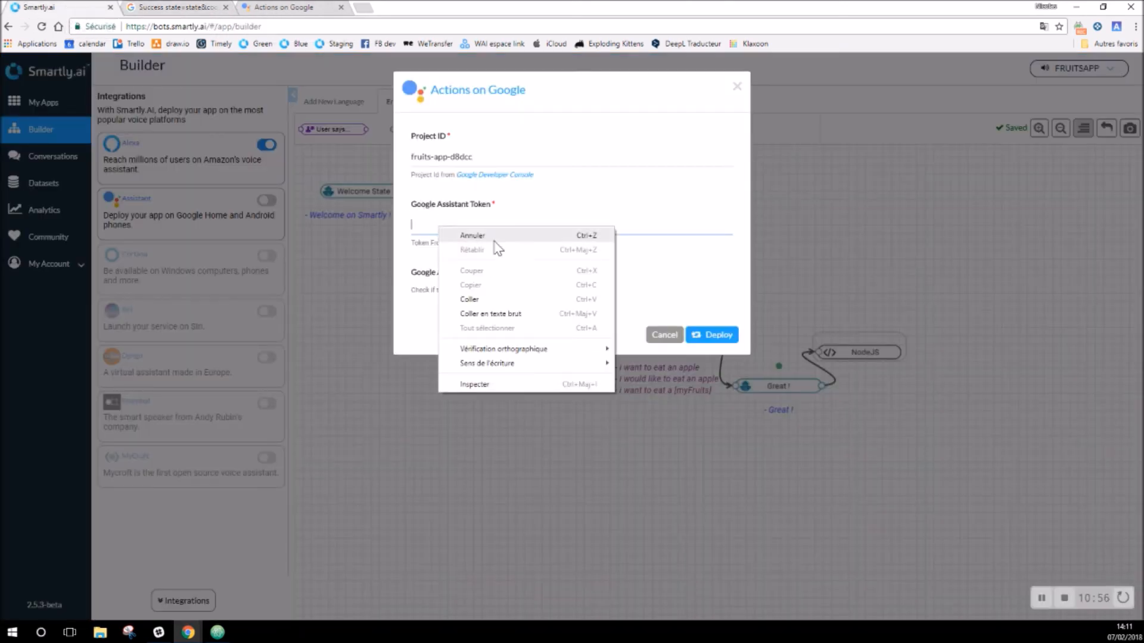
left_click(502, 304)
left_click(720, 336)
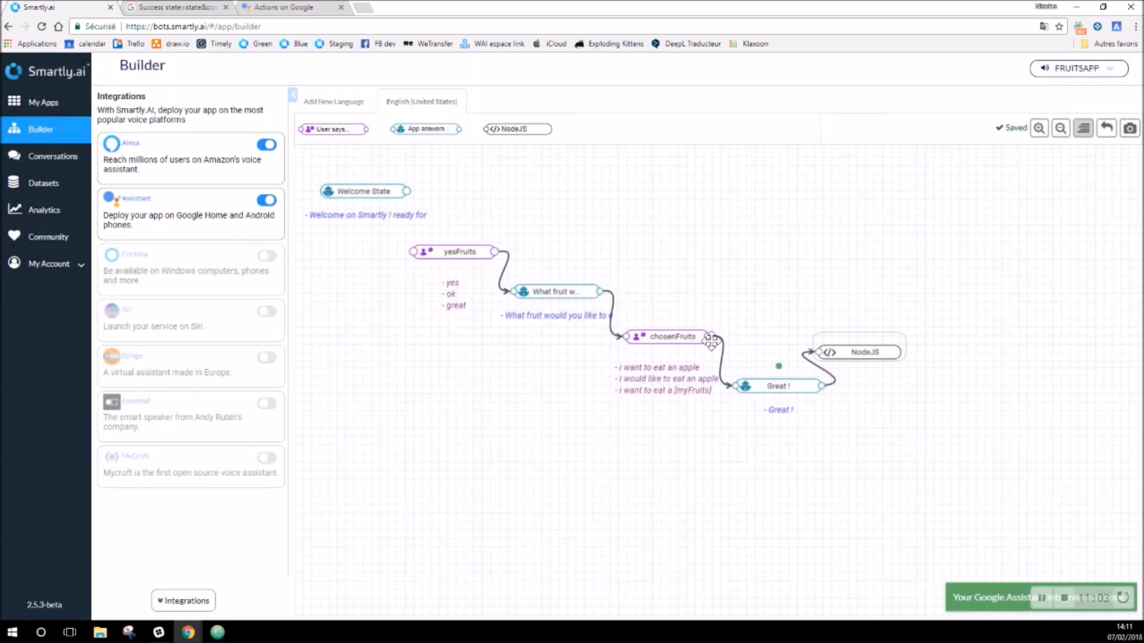
left_click(296, 9)
Step: Dismiss the SDK instructions, then enter app name Fruits App with pronunciation 'fruits app'
left_click(225, 7)
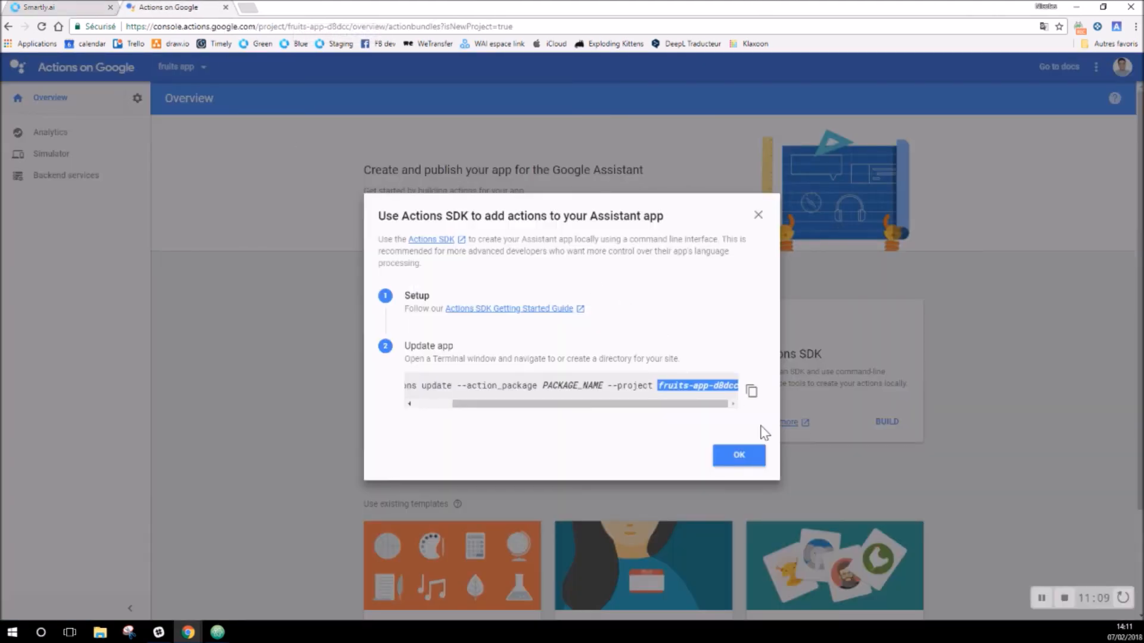
left_click(738, 456)
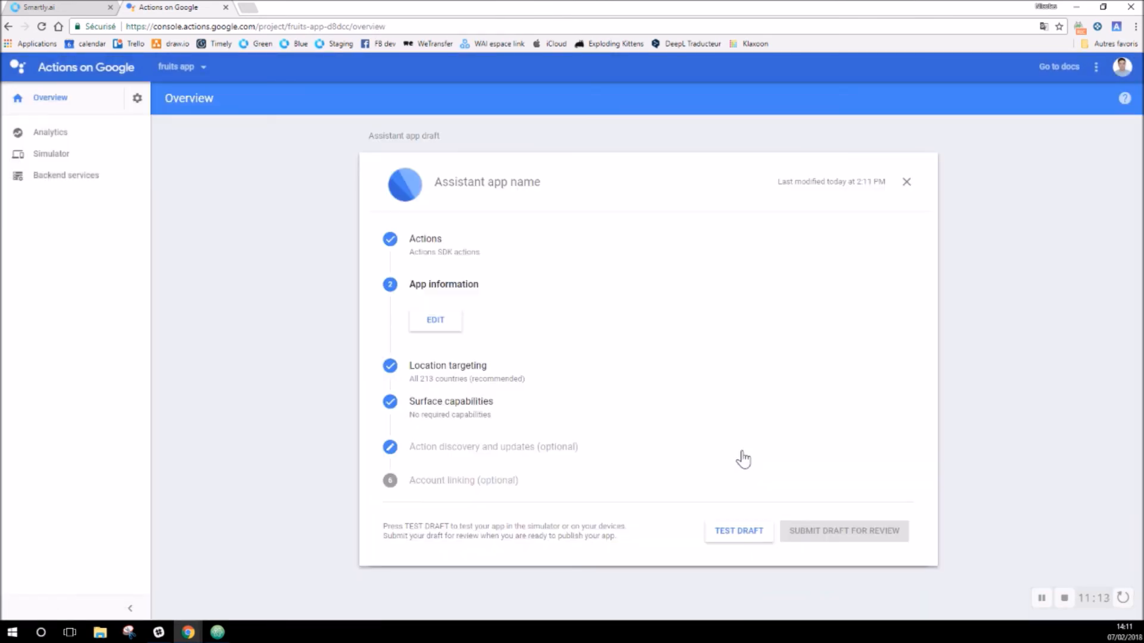
left_click(435, 322)
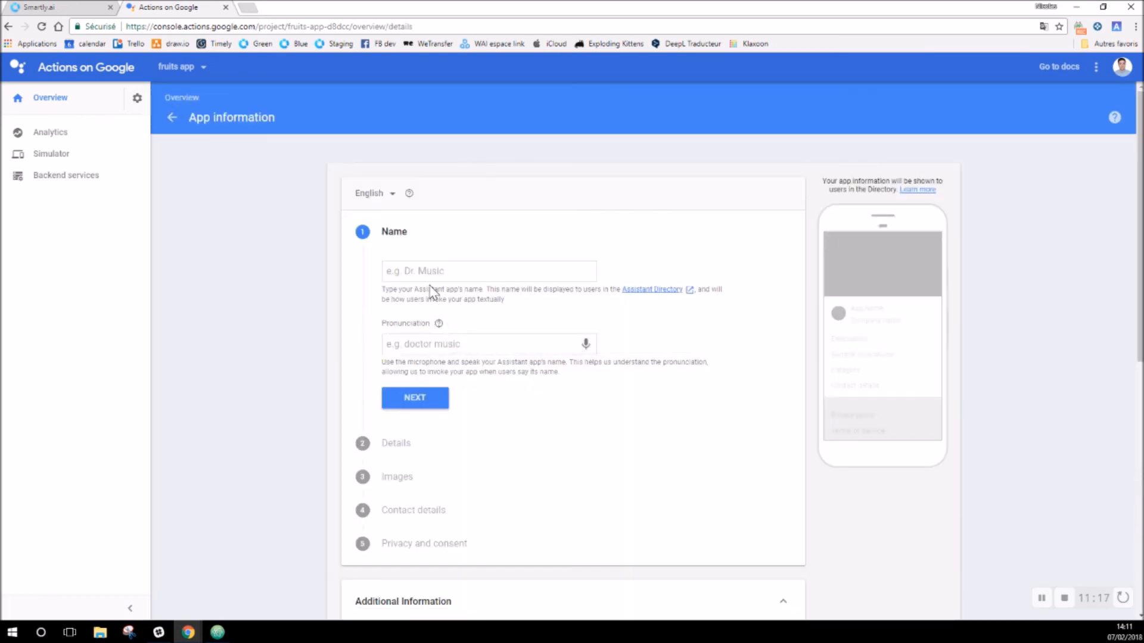
left_click(434, 273)
type("Fruits App")
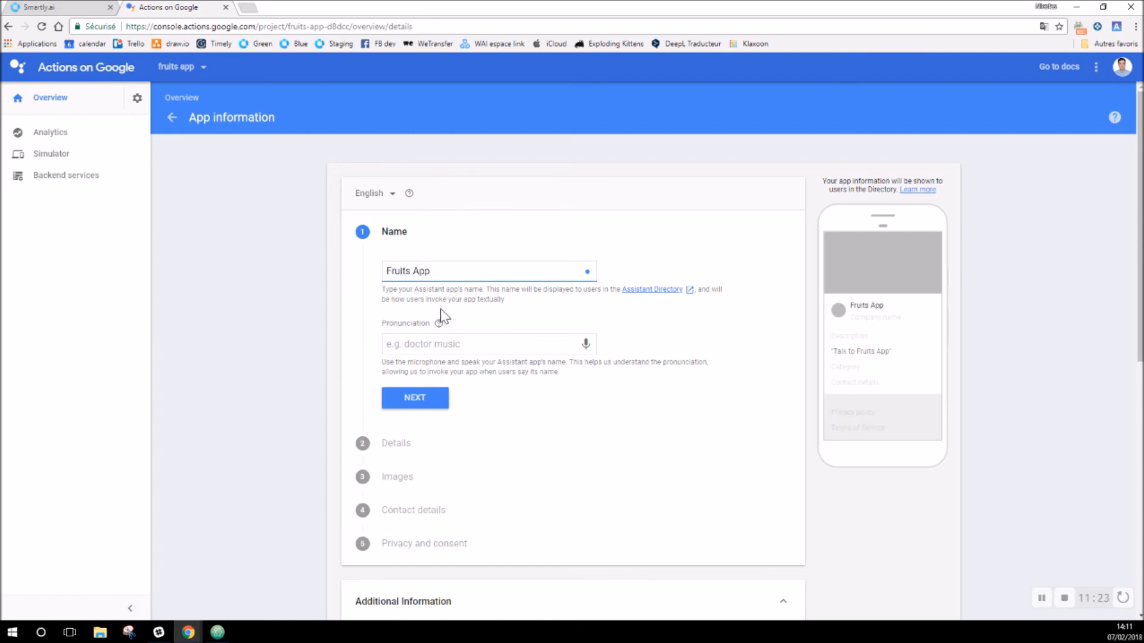
left_click(420, 345)
type("fruits")
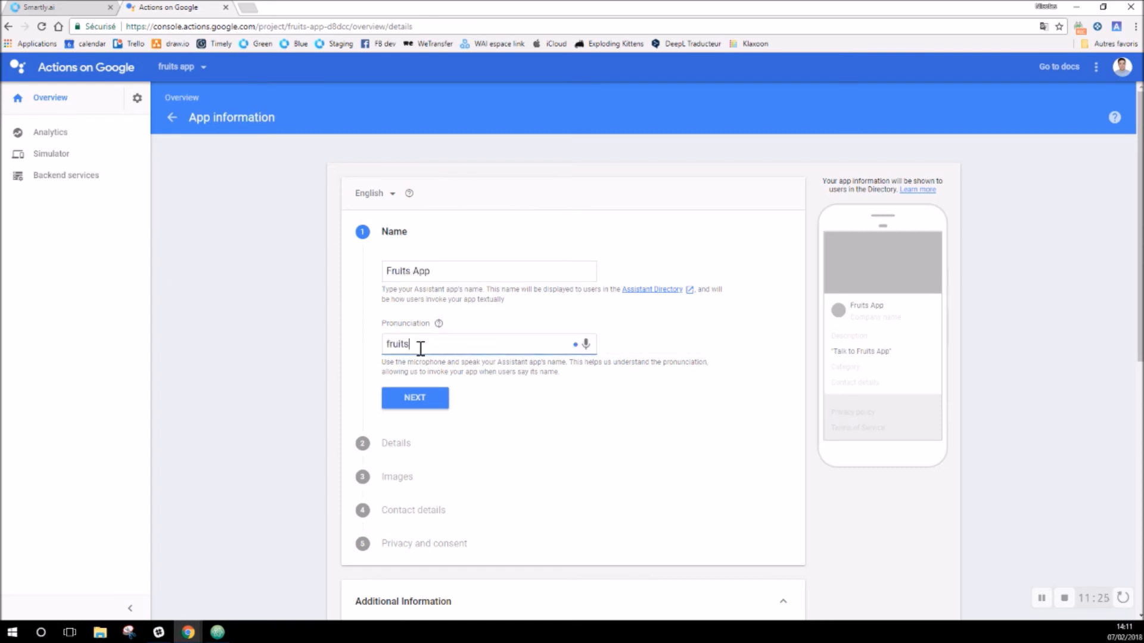
type(" app")
left_click(611, 358)
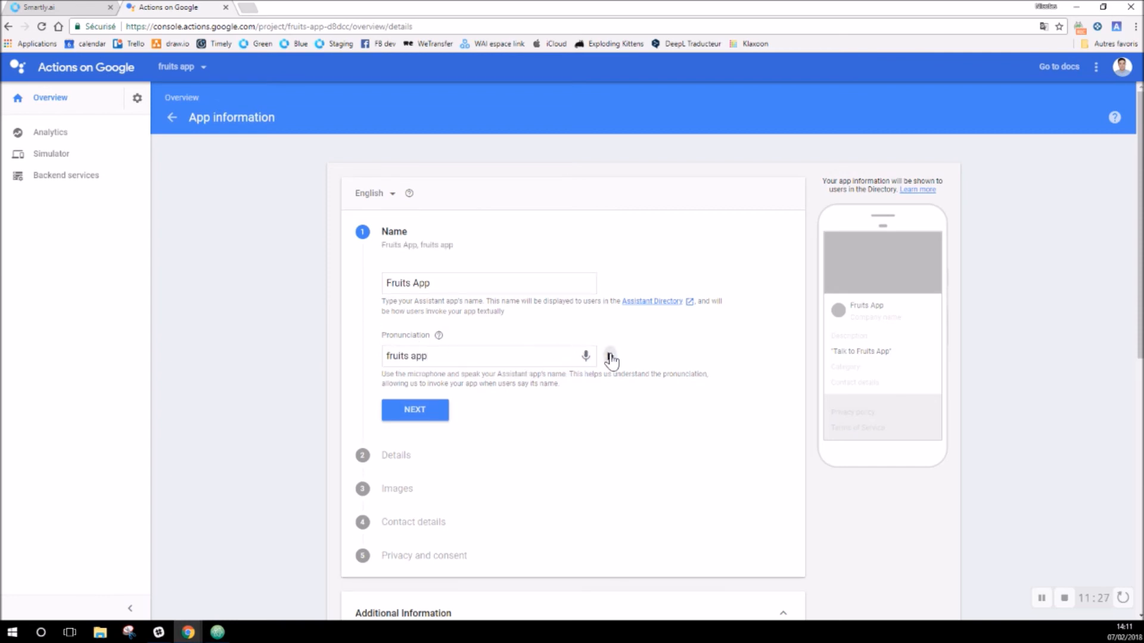
left_click(426, 418)
Step: Add the introduction, Female 2 voice, a short description and full description 'What do you want to eat today ?'
left_click(538, 330)
type("fru")
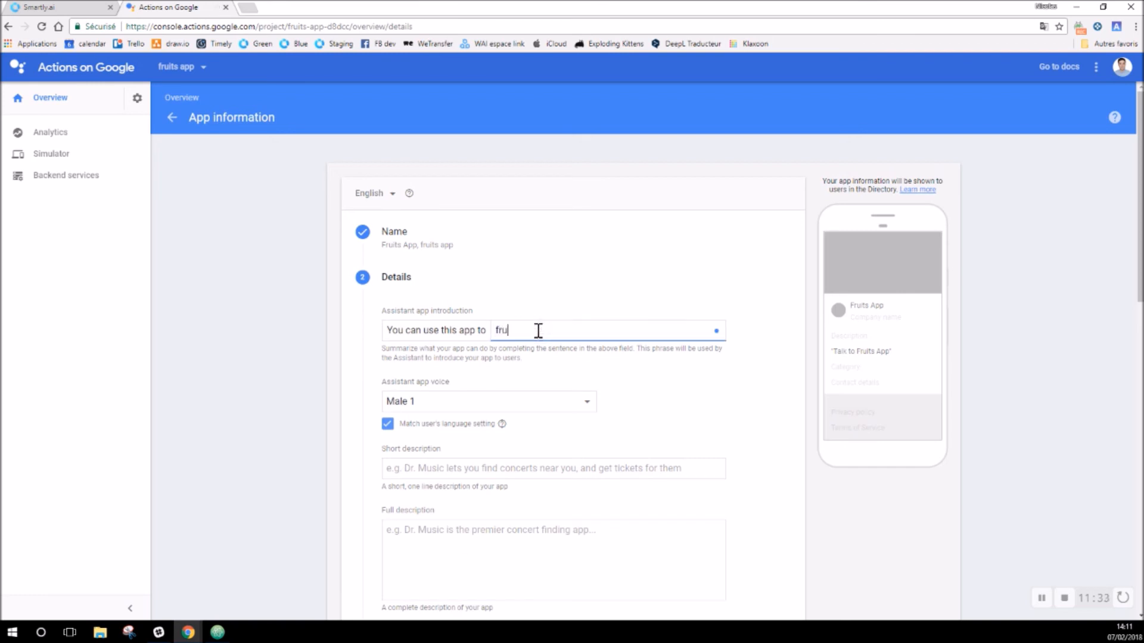
left_click(530, 402)
left_click(481, 460)
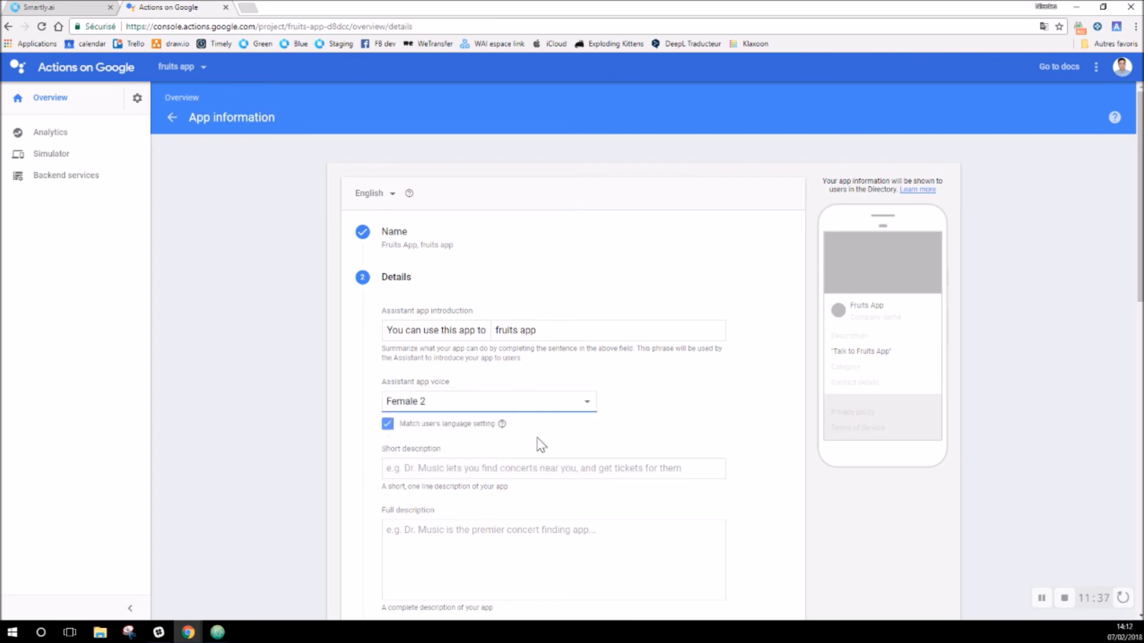
scroll(600, 431, "down", 3)
left_click(443, 291)
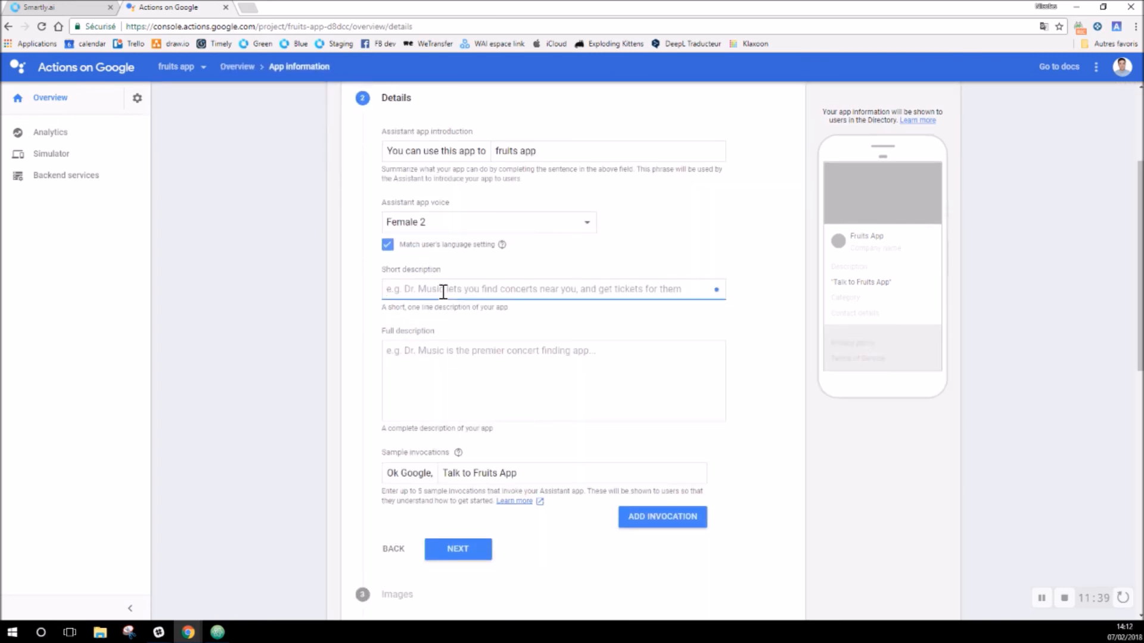
type("It's a fruits application")
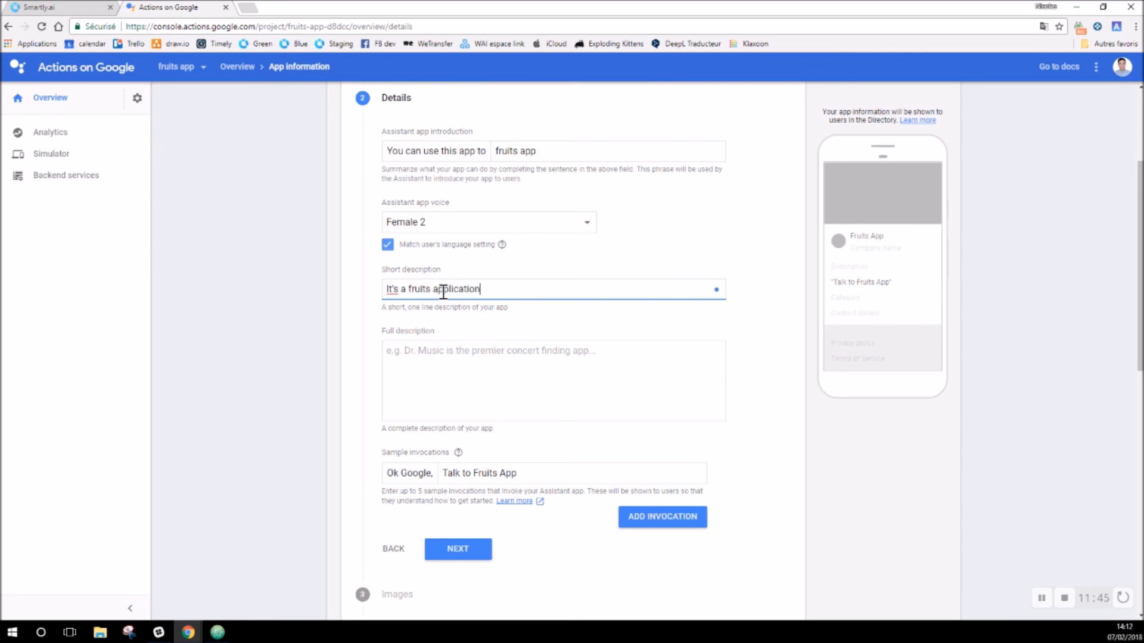
left_click(456, 367)
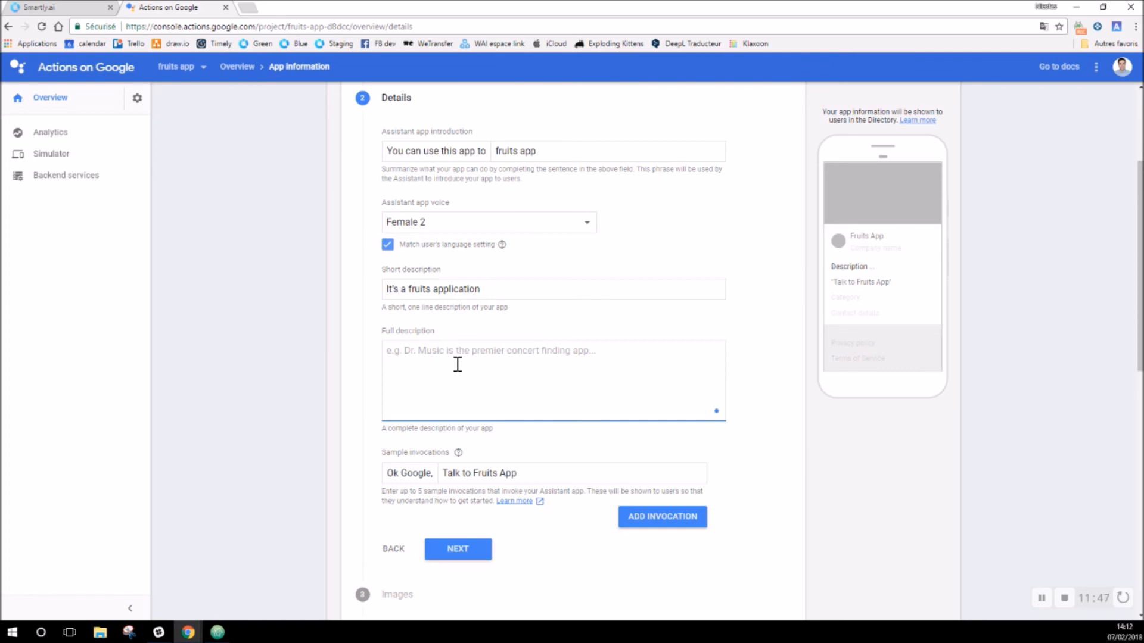
type("W")
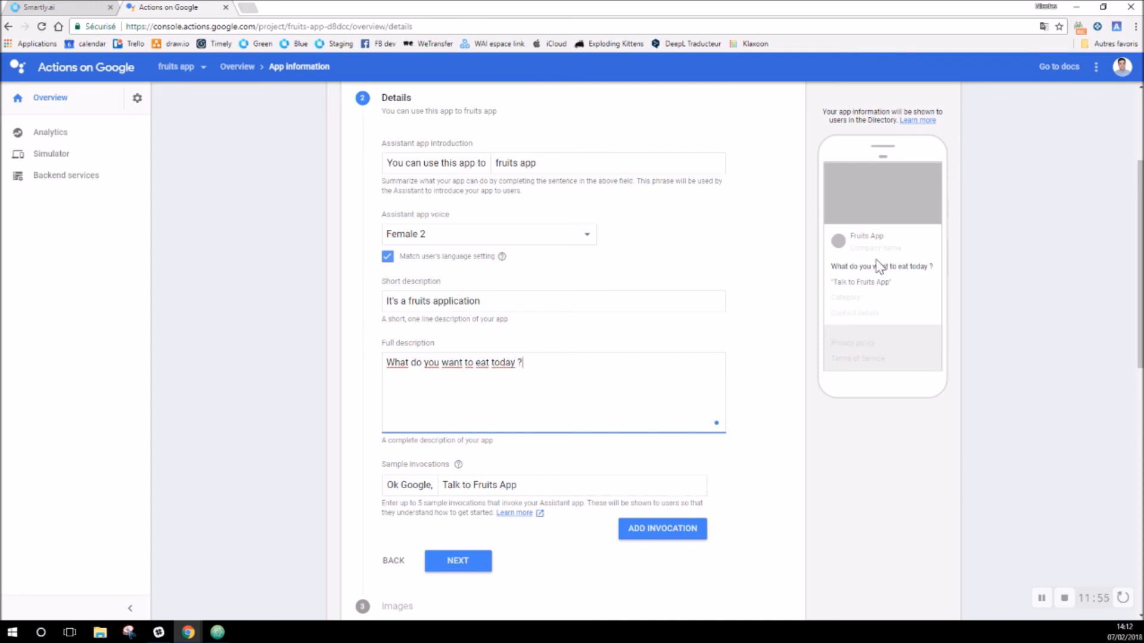
scroll(584, 365, "down", 3)
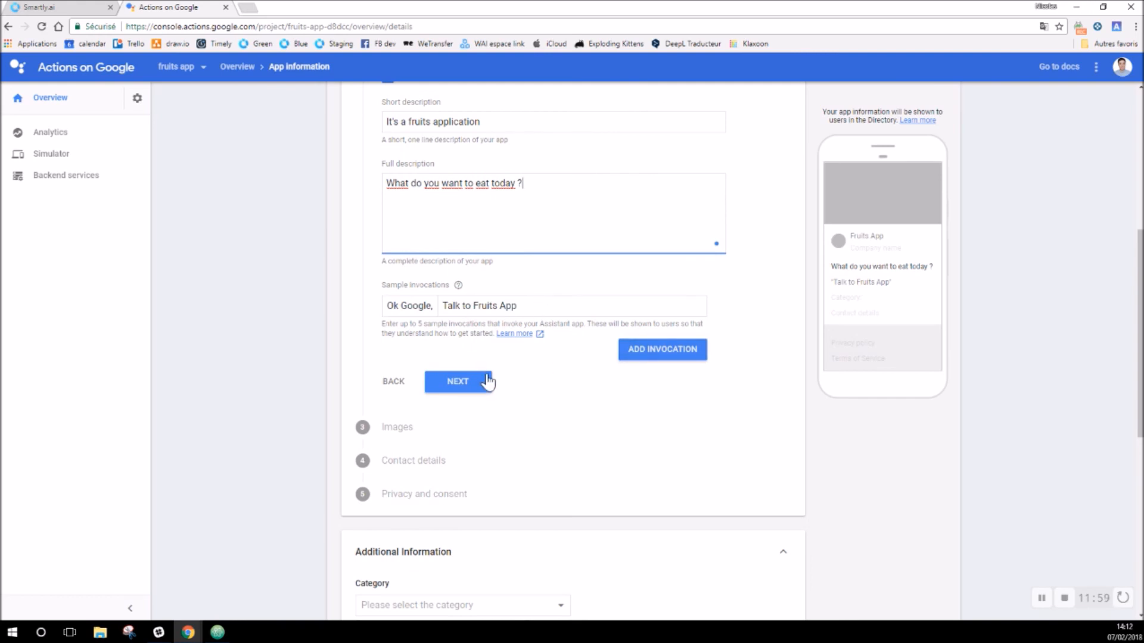
left_click(459, 383)
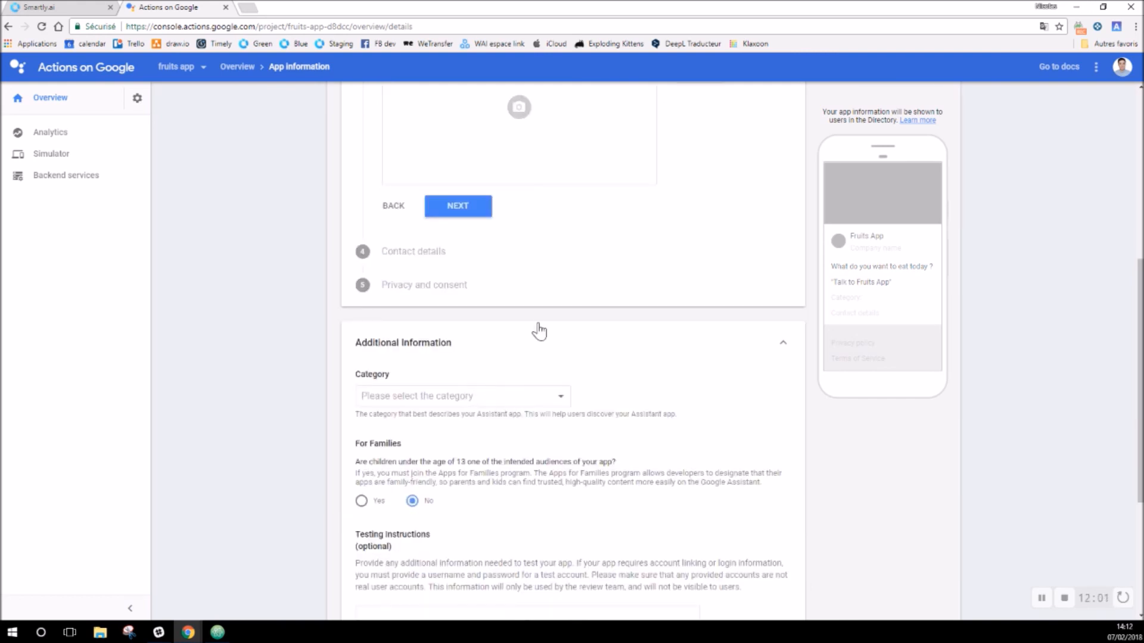
Step: Upload fruits-images-4 and crop it as the large banner image
left_click(519, 286)
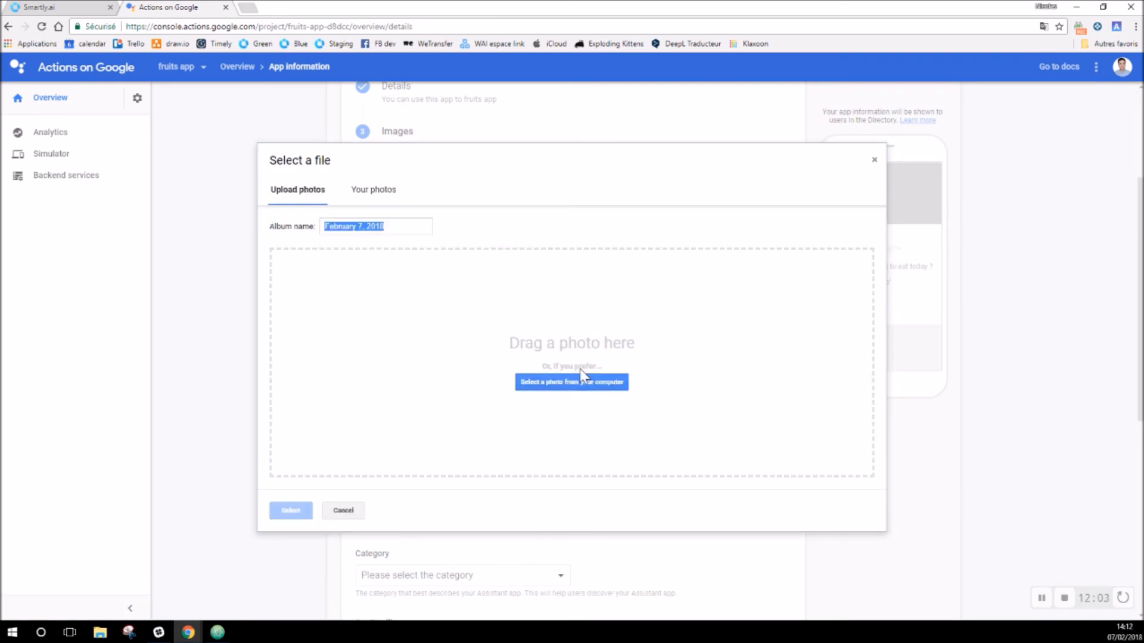
left_click(583, 382)
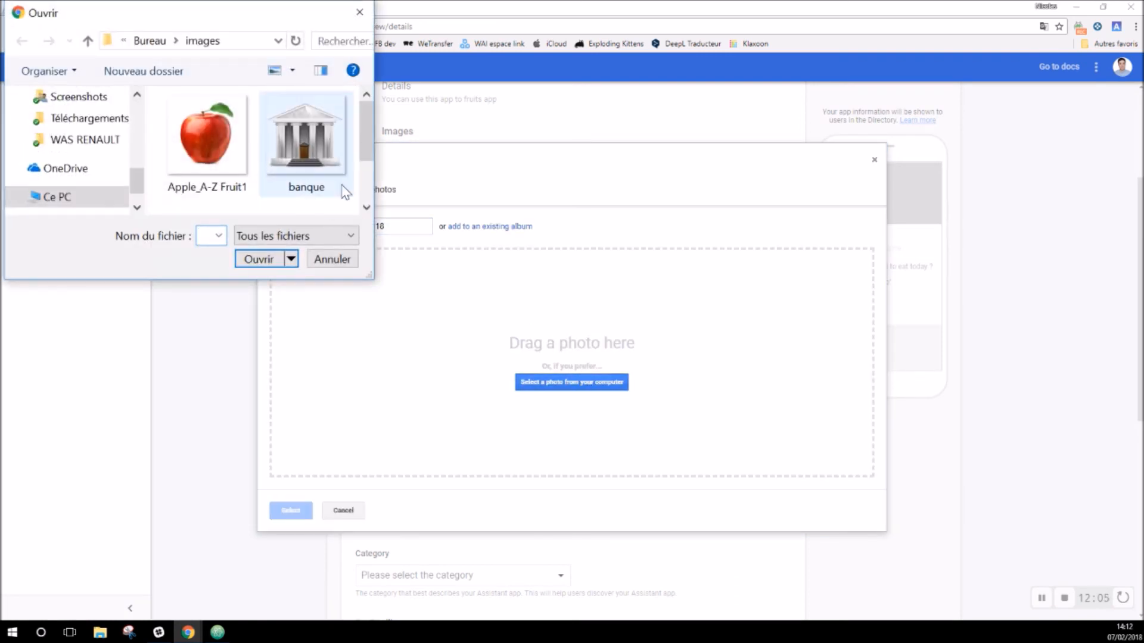
left_click_drag(362, 146, 364, 173)
left_click(205, 182)
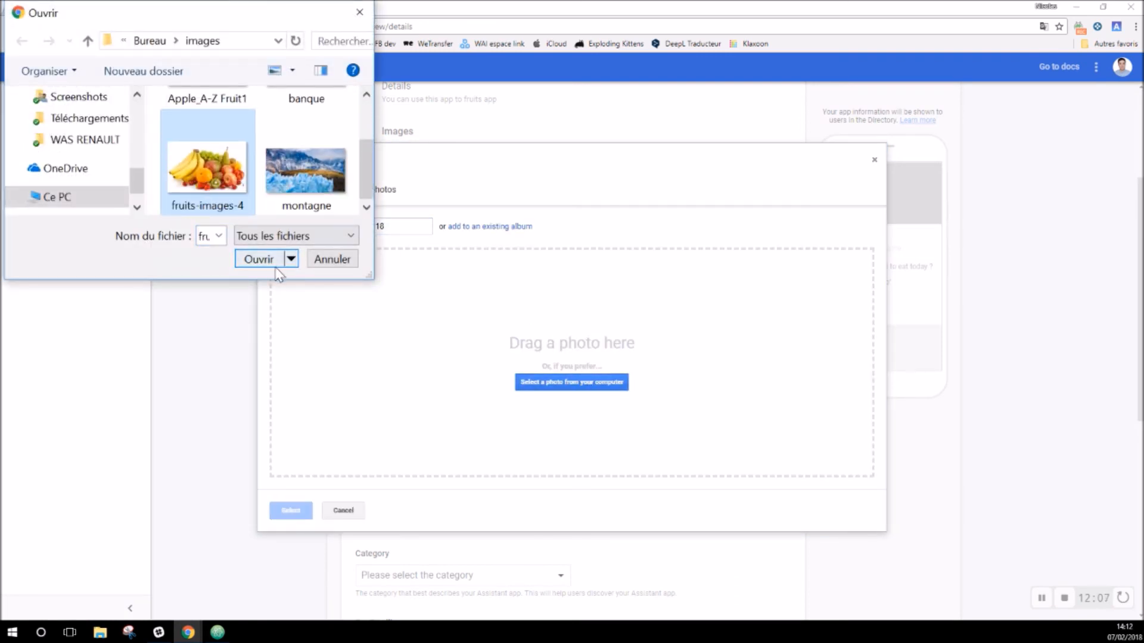
left_click(262, 259)
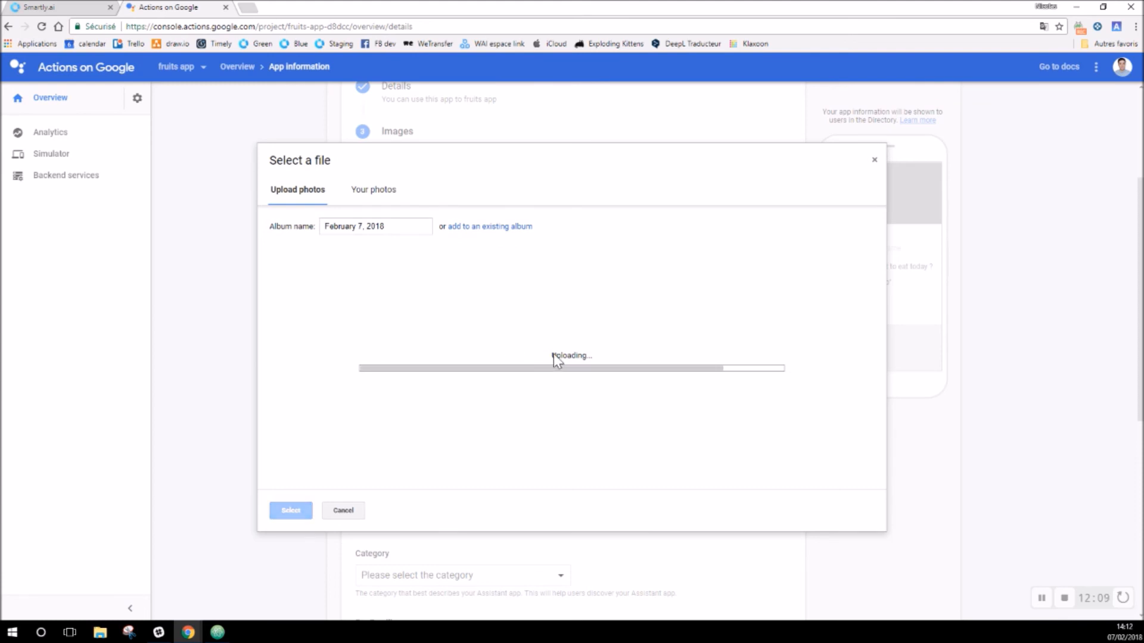
left_click_drag(722, 270, 738, 256)
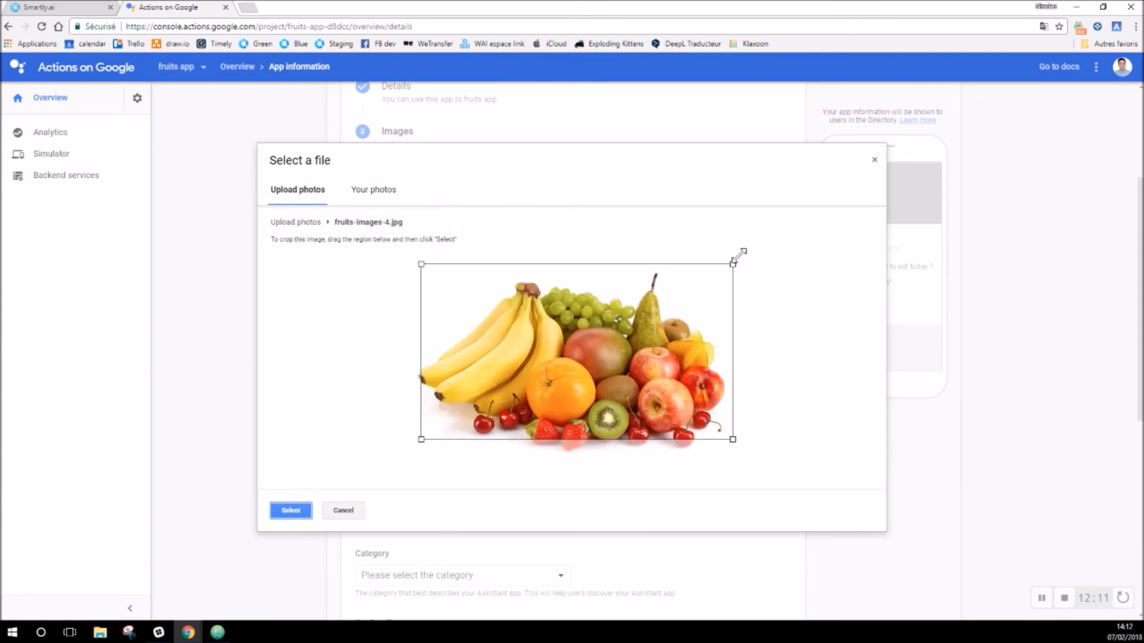
left_click_drag(703, 314, 691, 325)
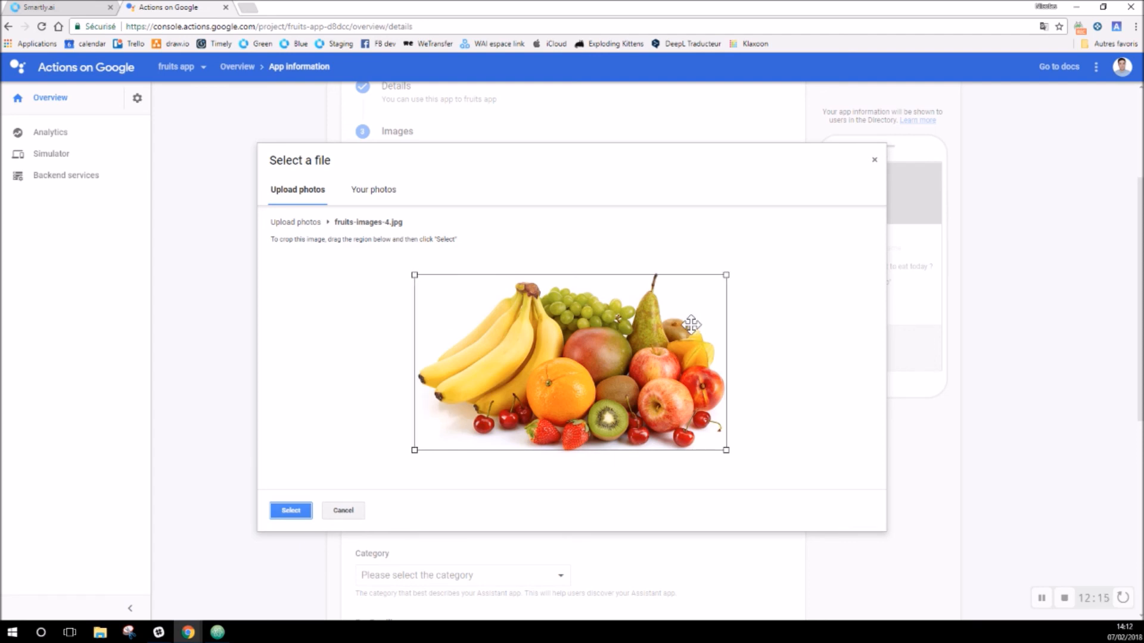
left_click(295, 510)
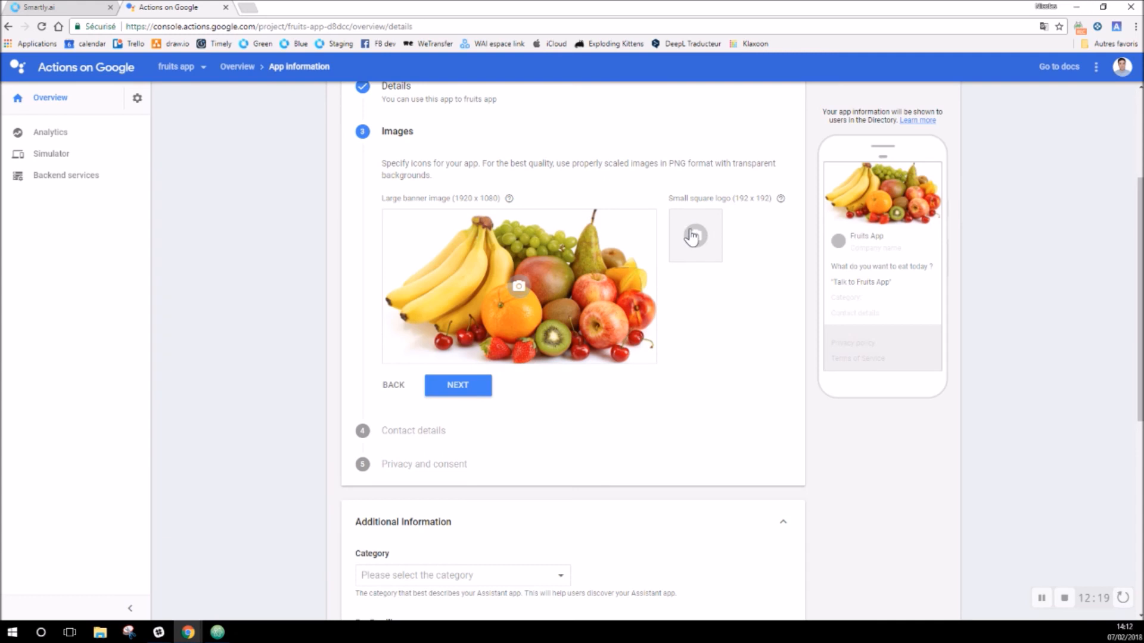
Step: Upload Apple_A-Z Fruit1 and crop it into the small square logo
left_click(694, 234)
left_click(560, 388)
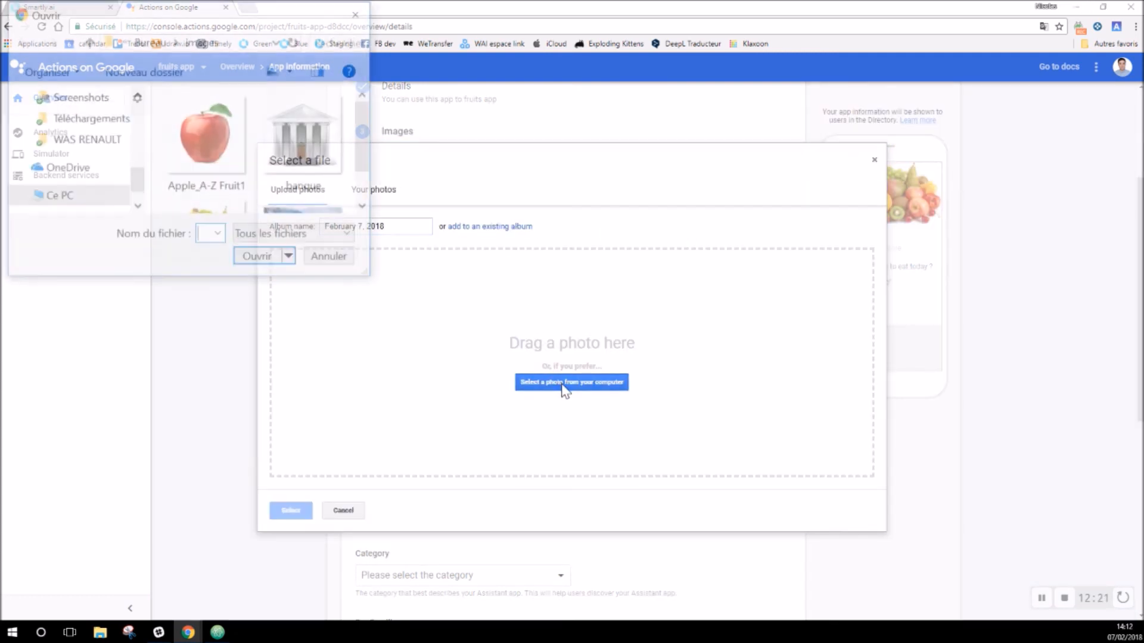
left_click(229, 161)
left_click(259, 259)
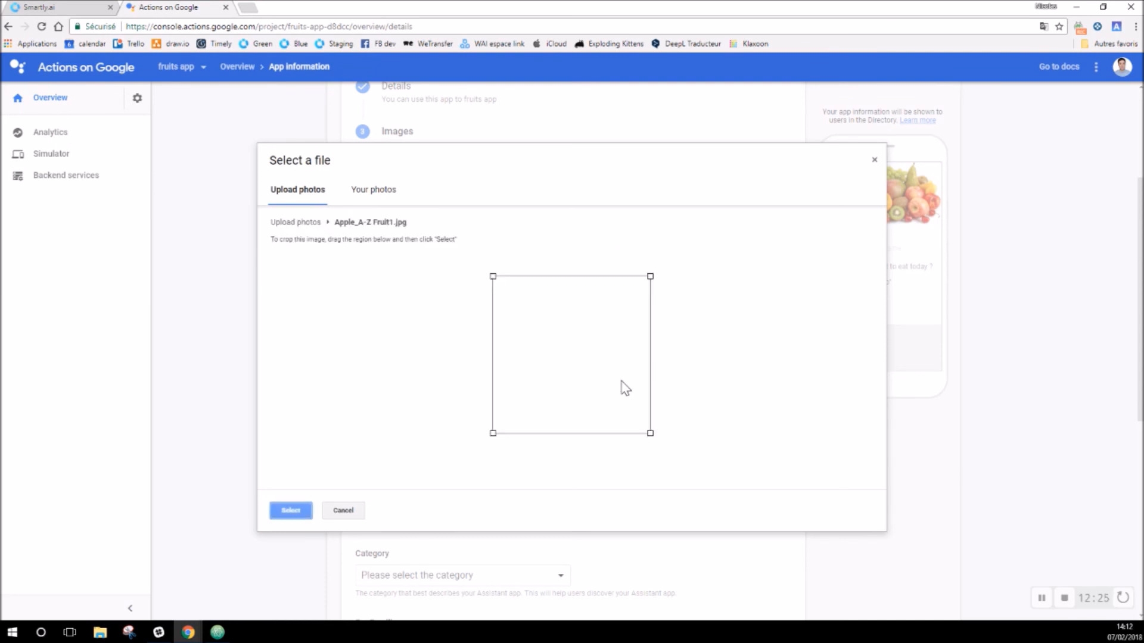
left_click_drag(650, 277, 670, 252)
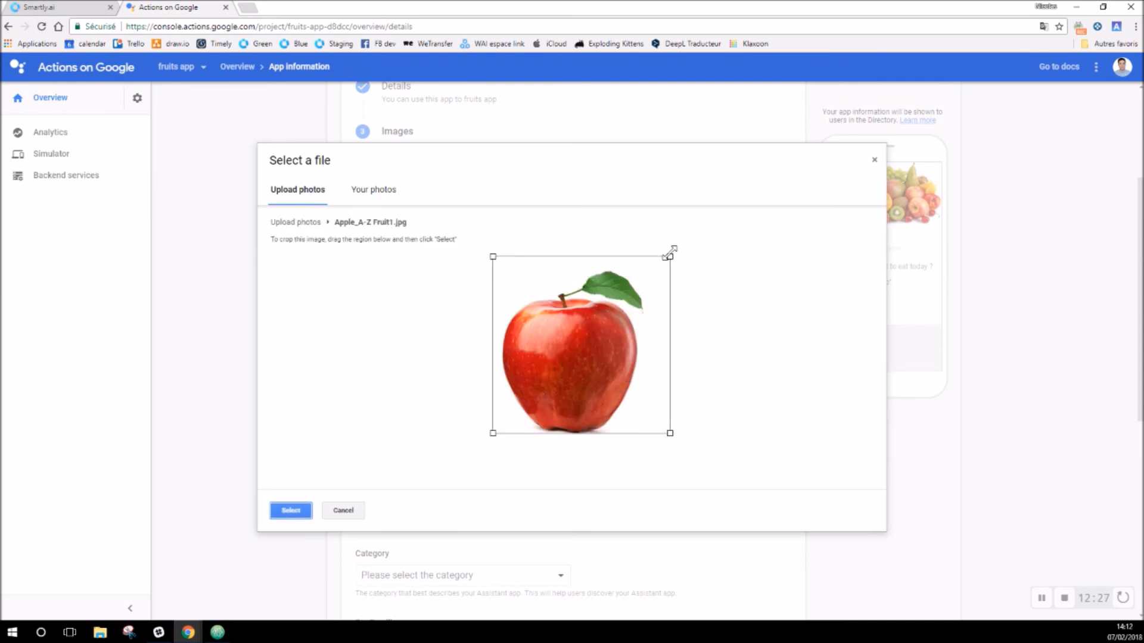
left_click_drag(615, 322, 607, 331)
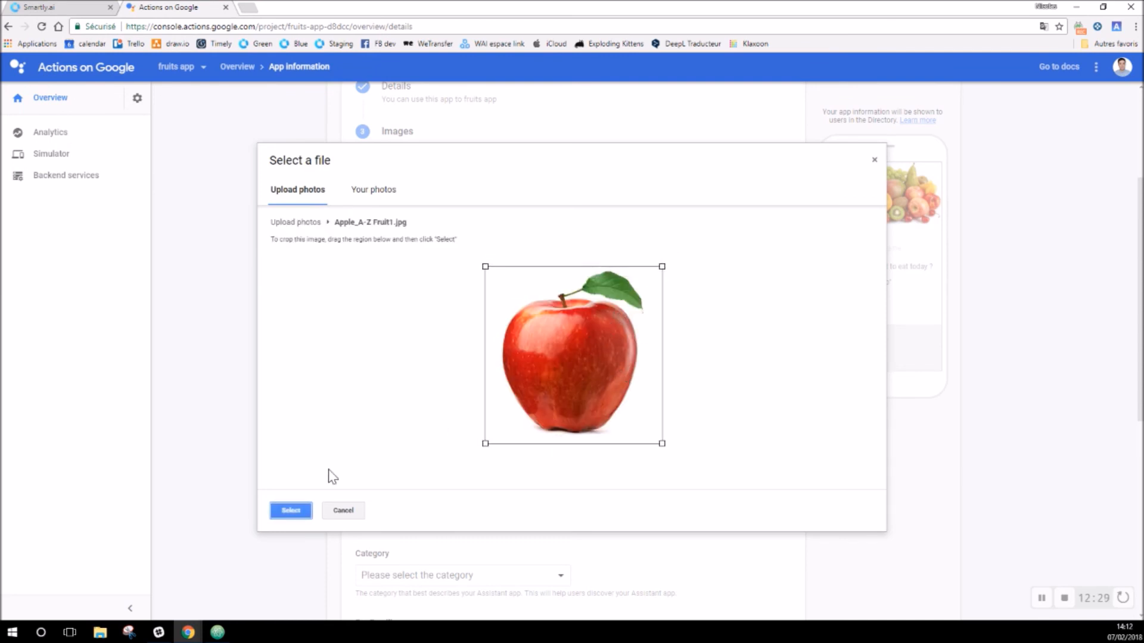
left_click(291, 511)
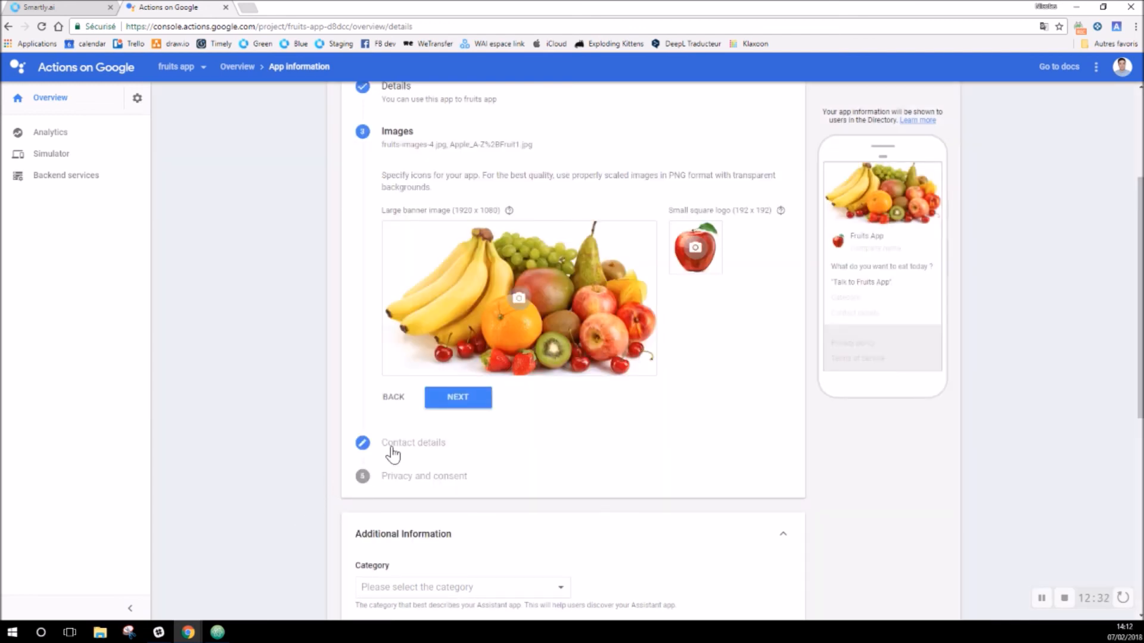
left_click(463, 402)
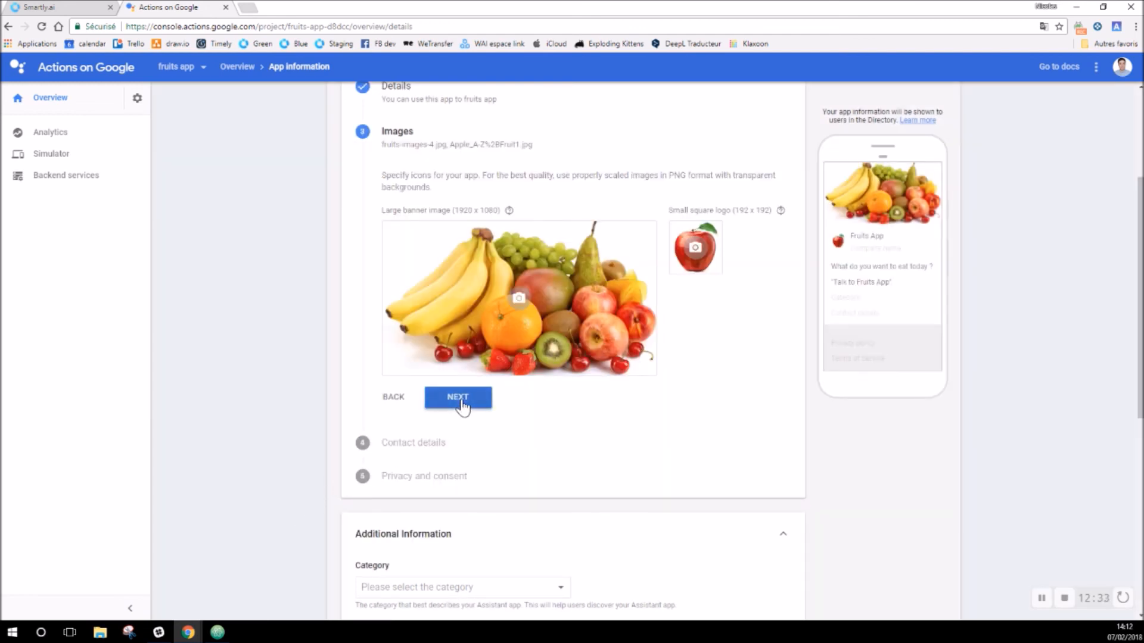
Step: Enter the developer's name and contact e-mail, fixing the e-mail's last letter
left_click(436, 254)
type("Nicolas")
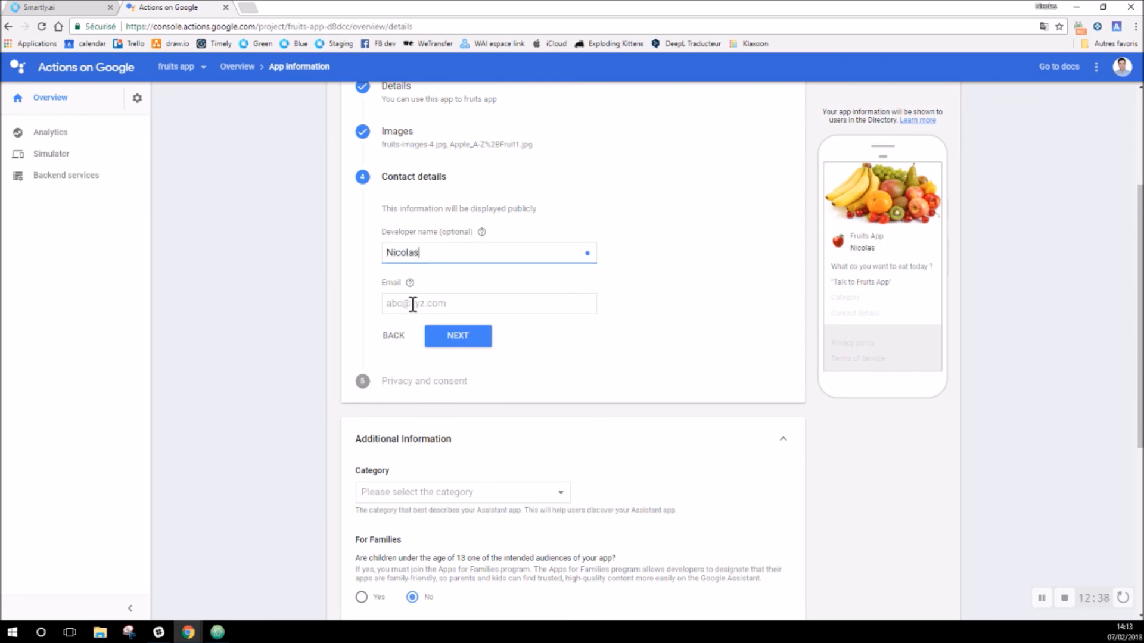
left_click(413, 304)
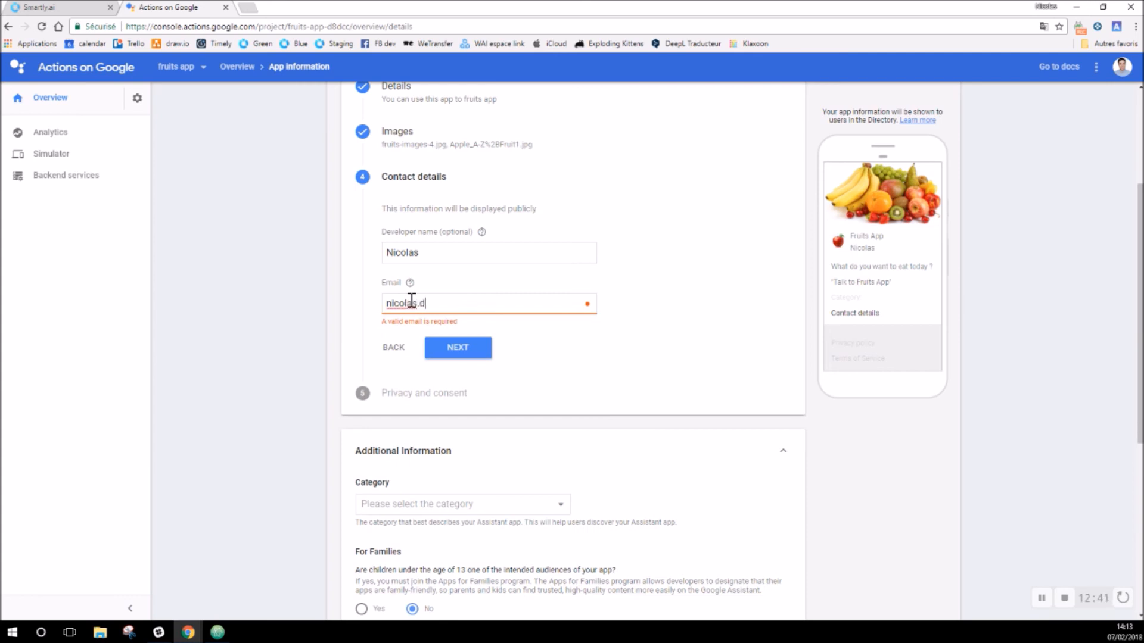
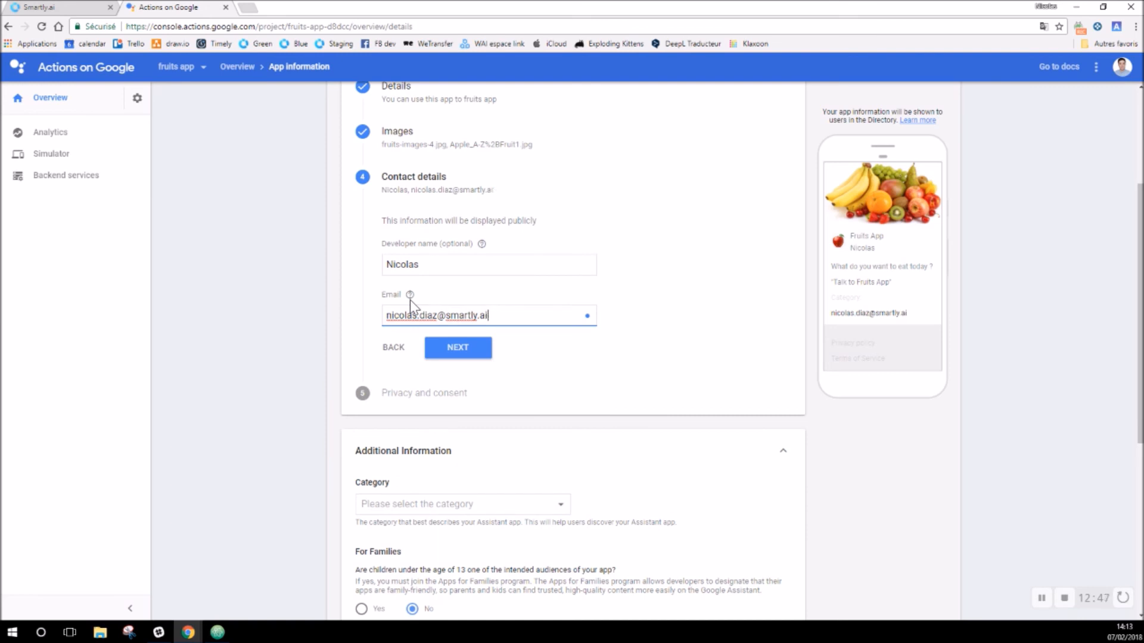
left_click(468, 350)
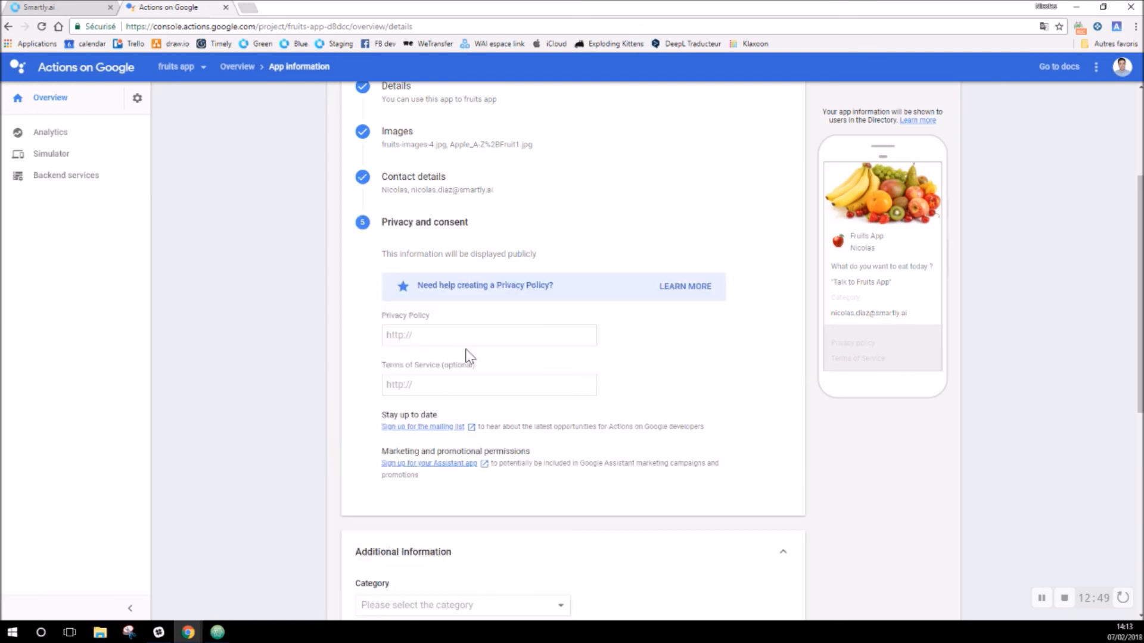
left_click(442, 335)
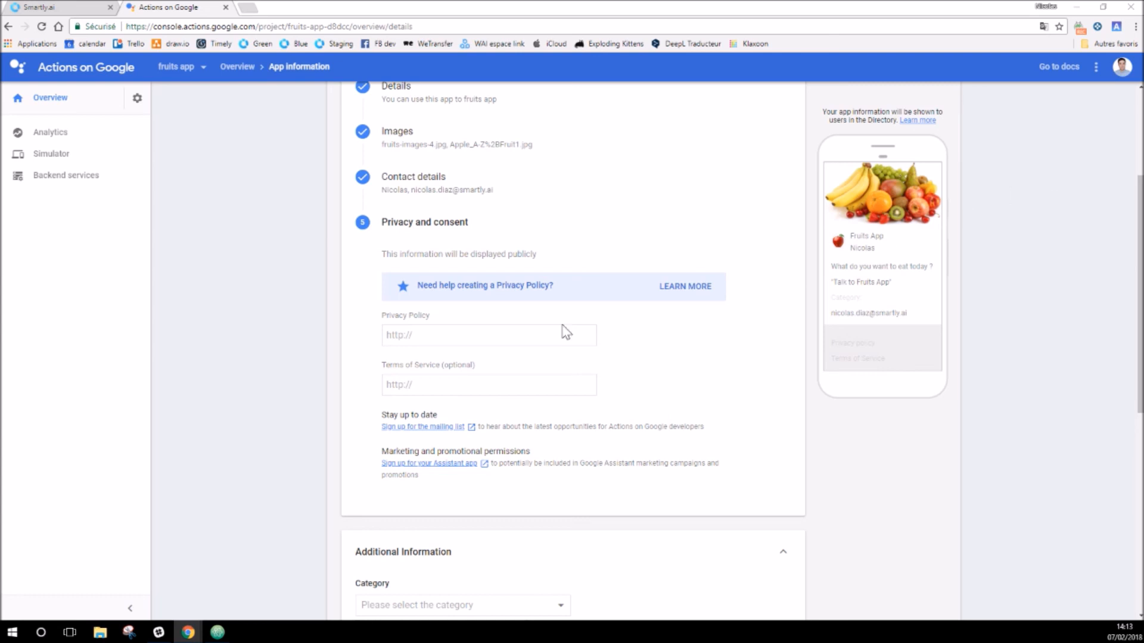
left_click(460, 332)
type("https://smartly.ai/")
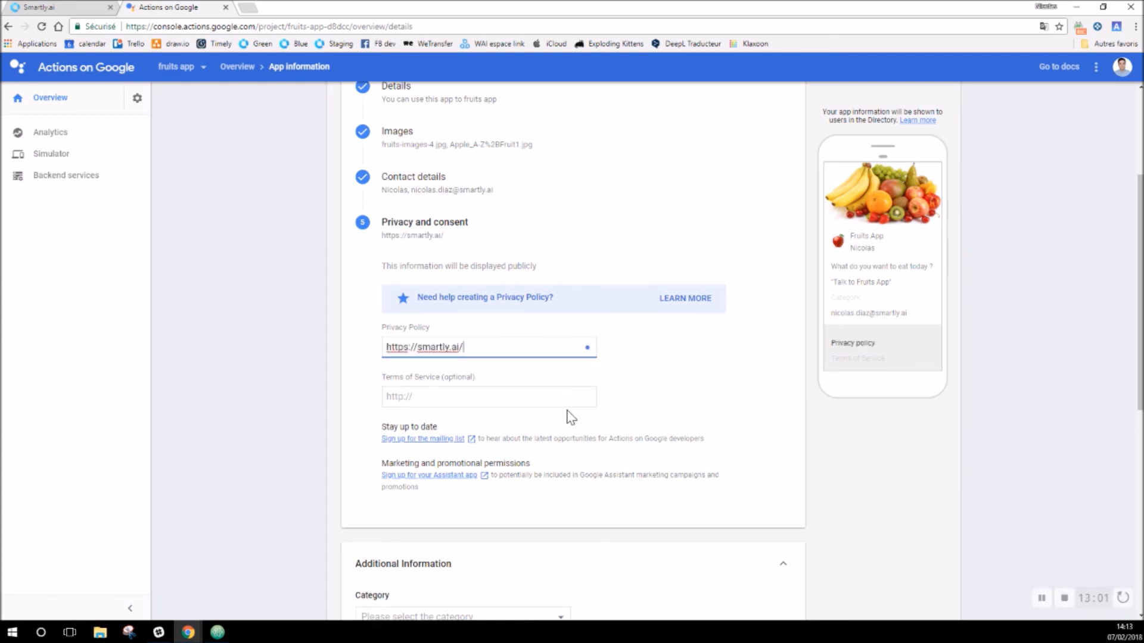
scroll(570, 417, "down", 2)
scroll(575, 405, "down", 5)
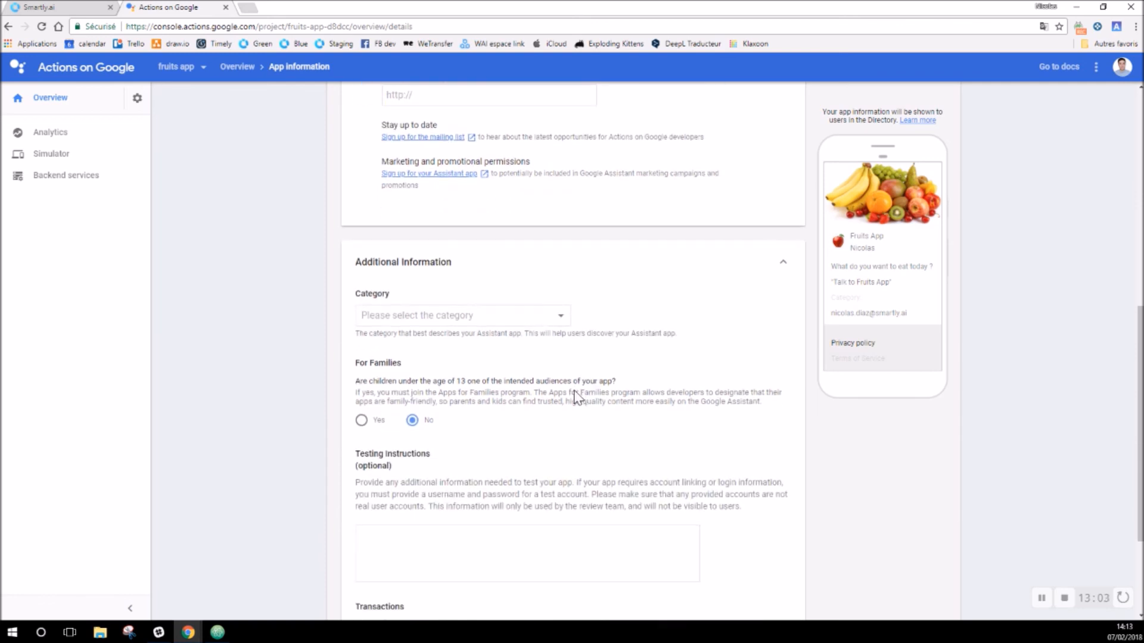
left_click(563, 205)
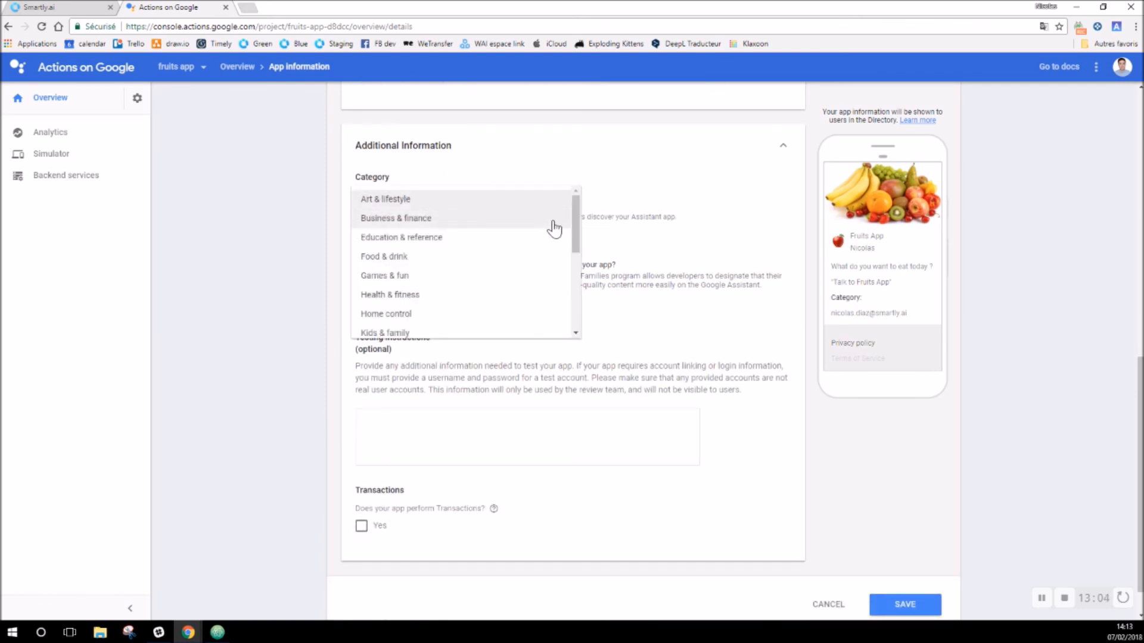
left_click(528, 256)
scroll(599, 307, "down", 1)
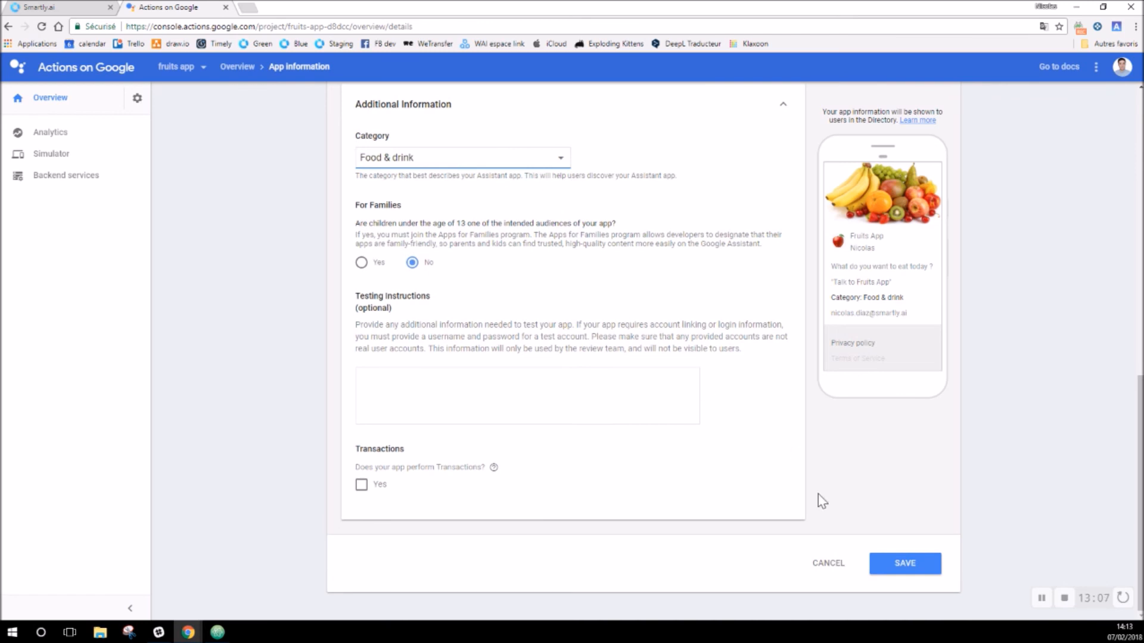
left_click(900, 570)
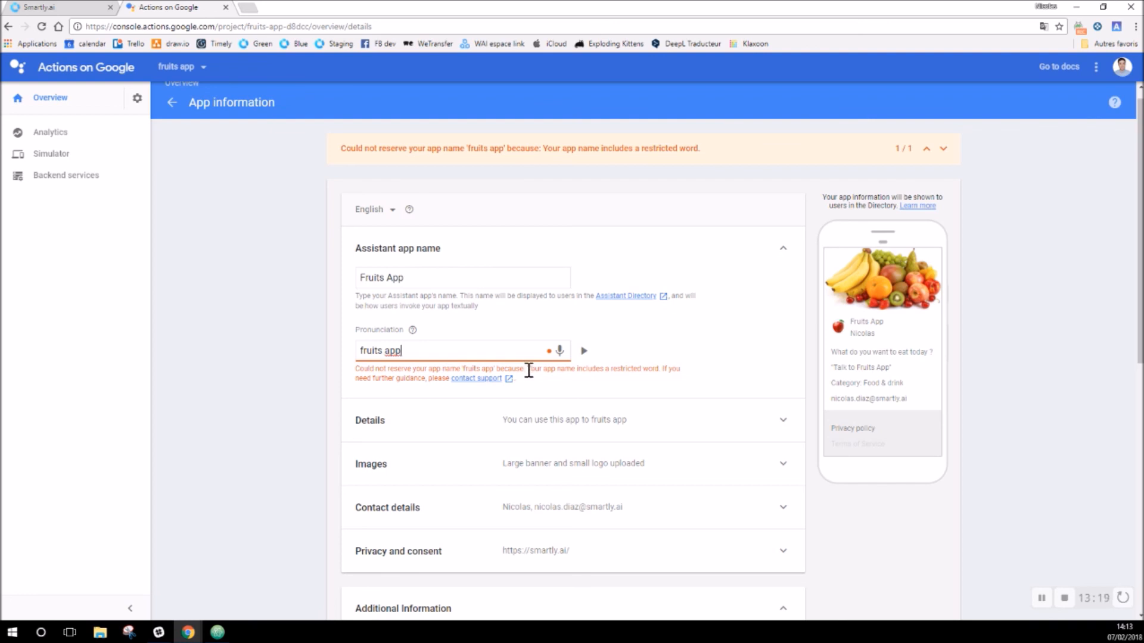
Step: Revise the pronunciation to 'fruits hap', preview it, save successfully and return to Overview
left_click_drag(386, 353, 412, 352)
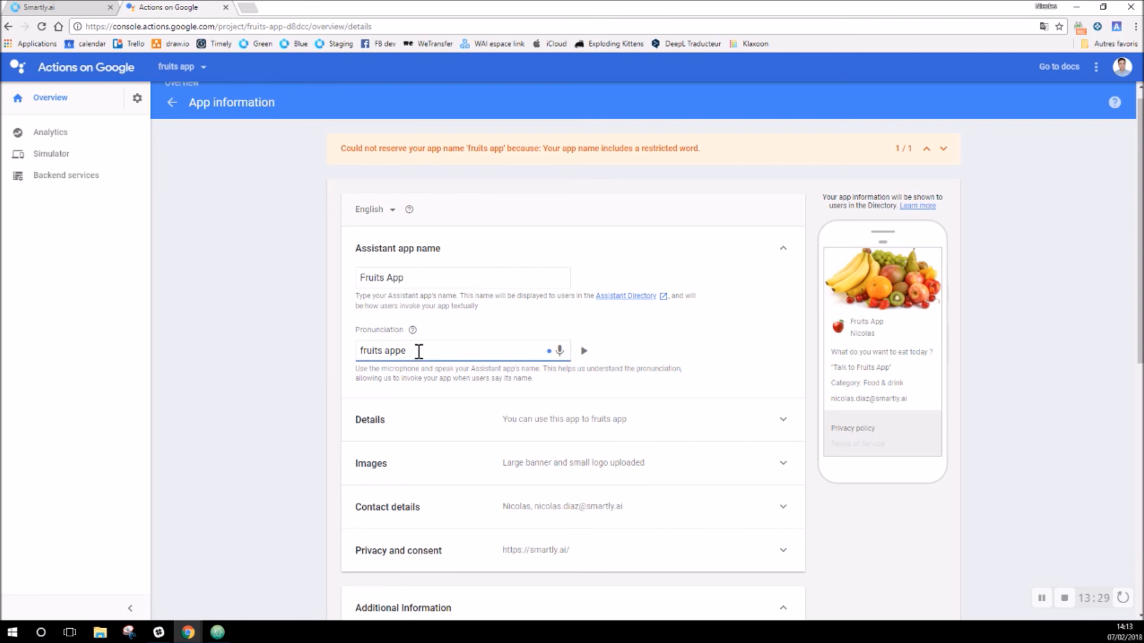
scroll(673, 372, "down", 5)
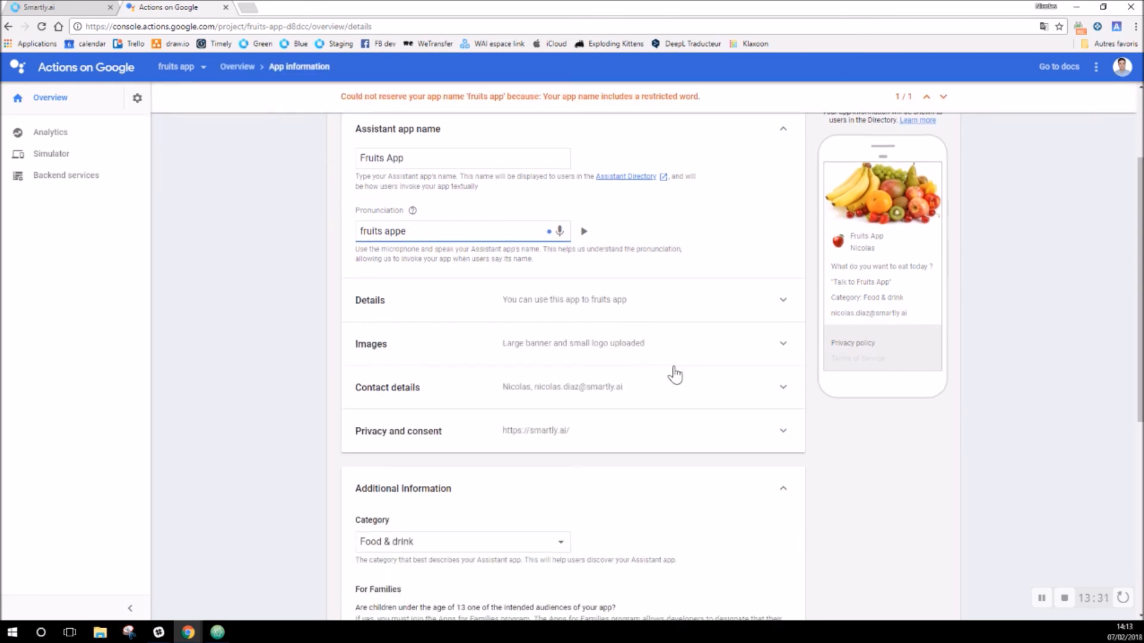
scroll(687, 394, "down", 3)
left_click(906, 565)
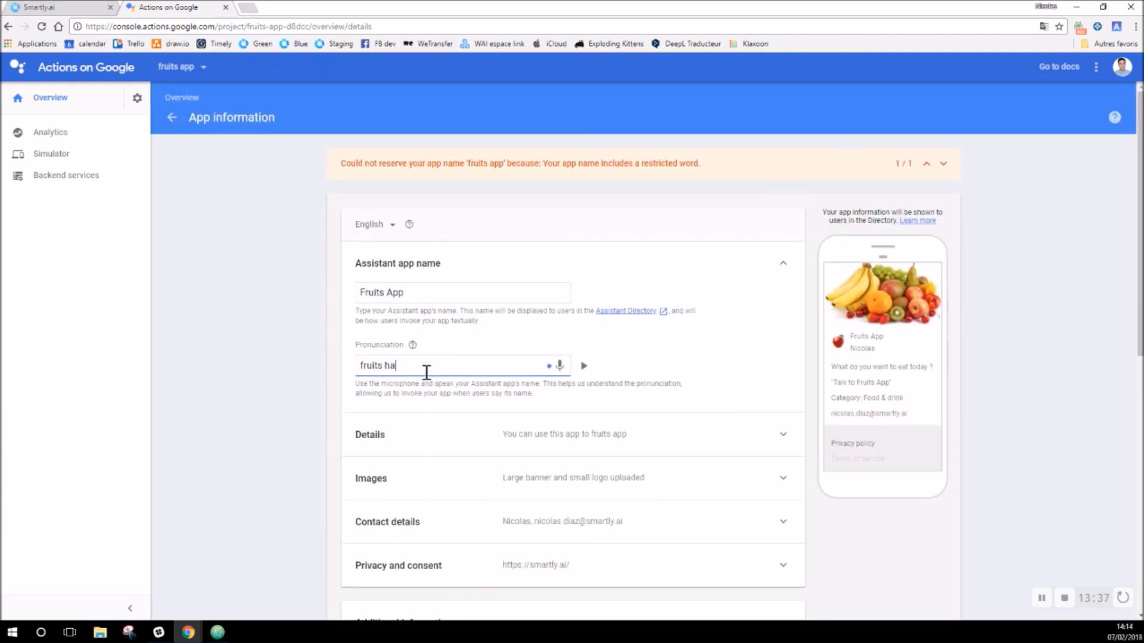
left_click(583, 365)
scroll(636, 376, "down", 10)
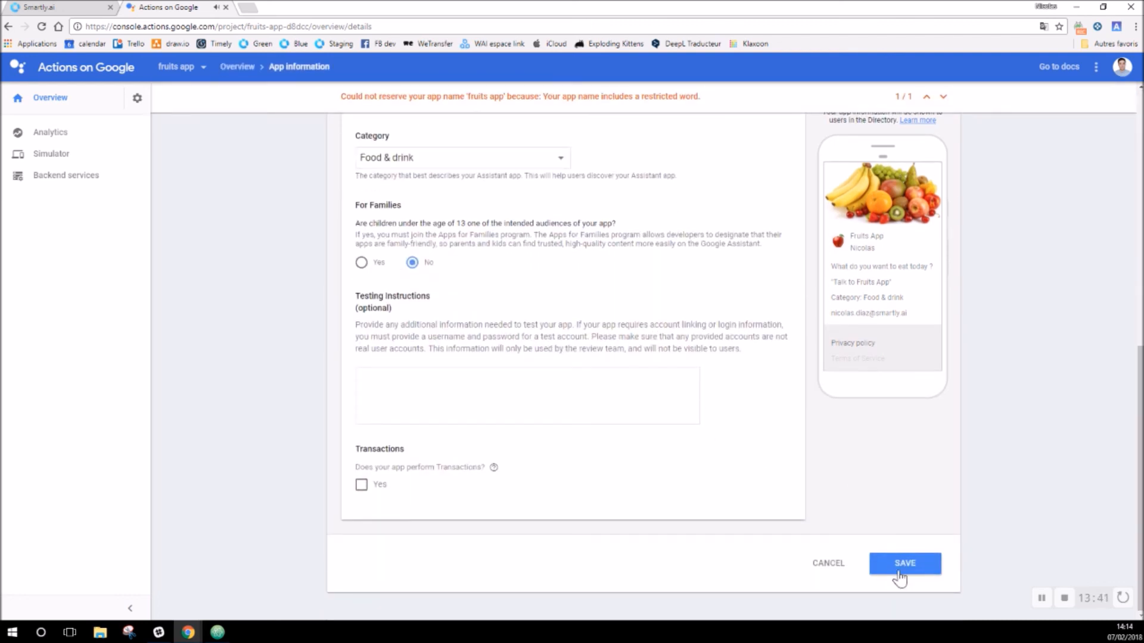
left_click(898, 569)
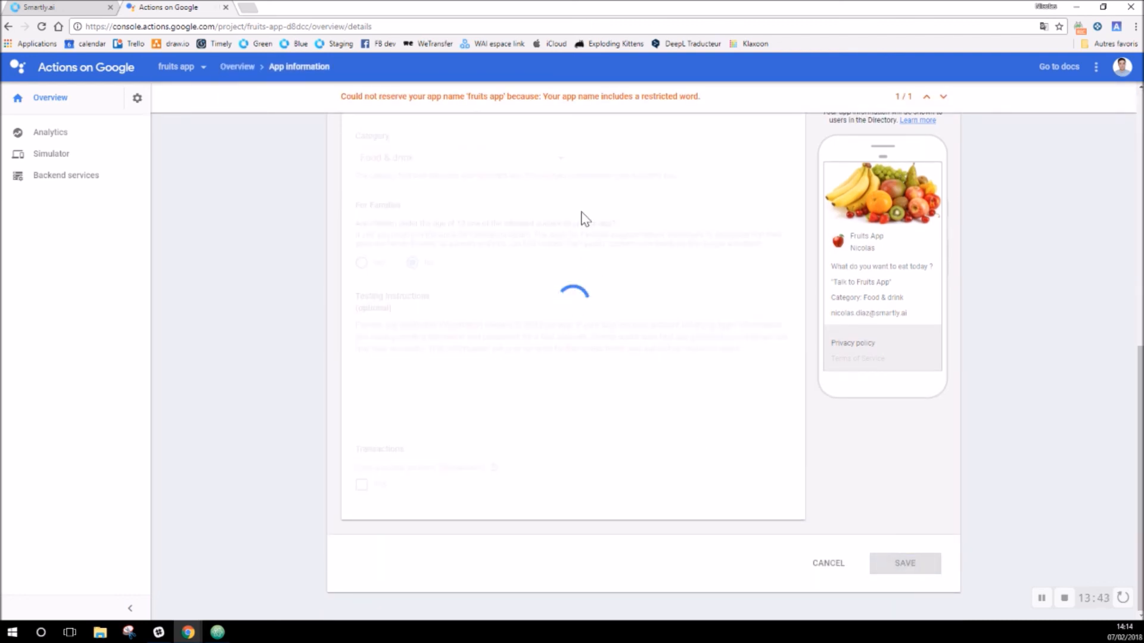
scroll(574, 219, "up", 10)
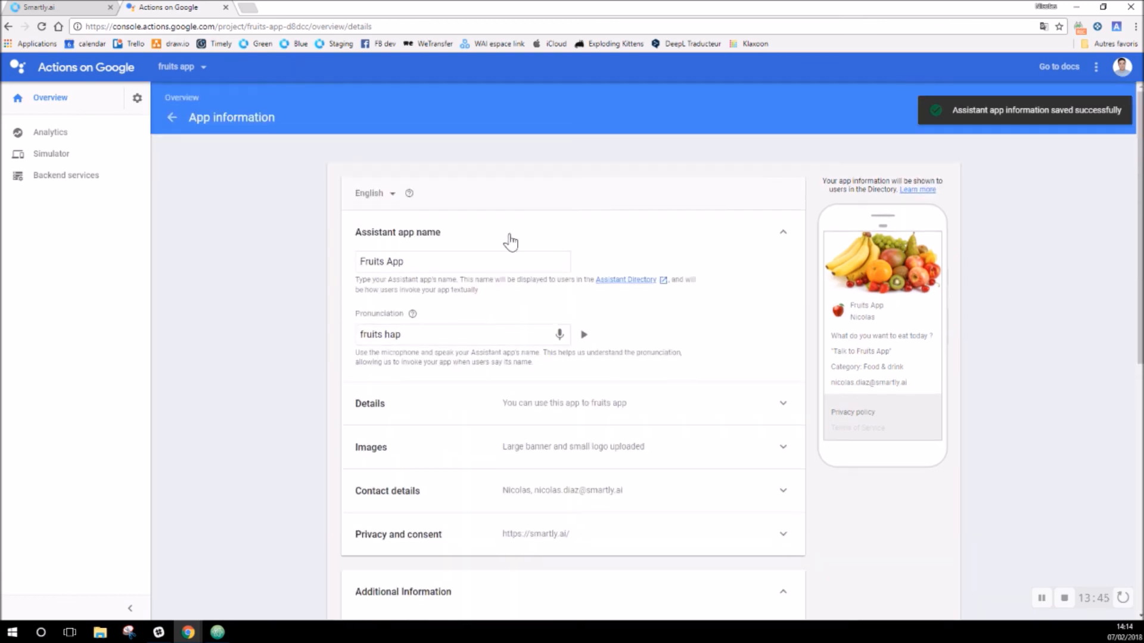
left_click(65, 100)
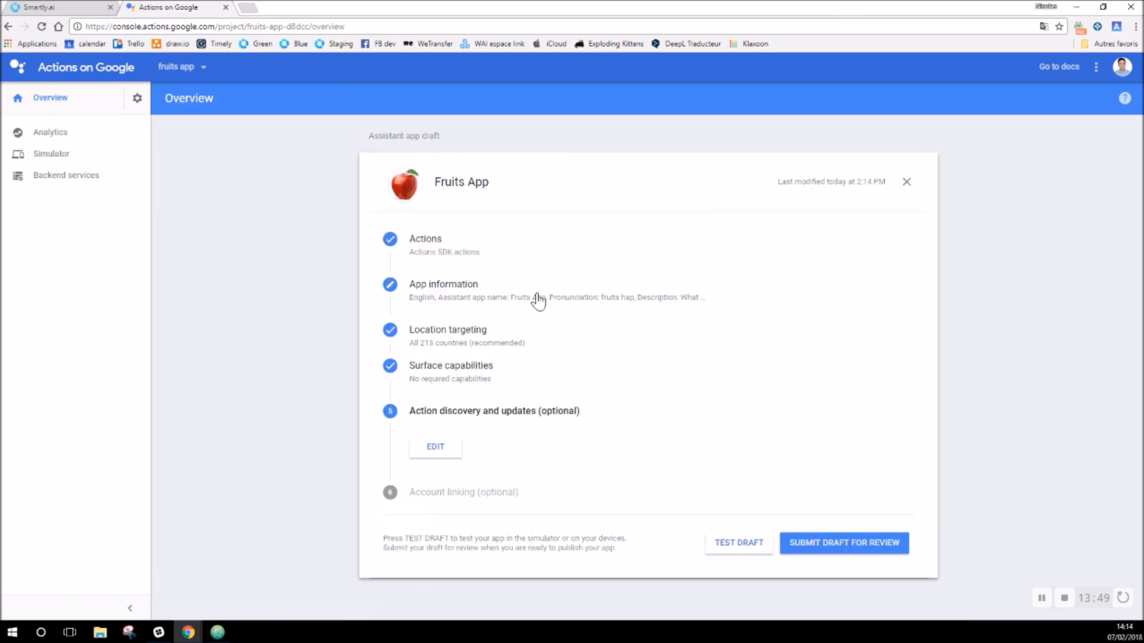
Step: Enable testing of the Fruits App draft, bringing up the Simulator
left_click(739, 545)
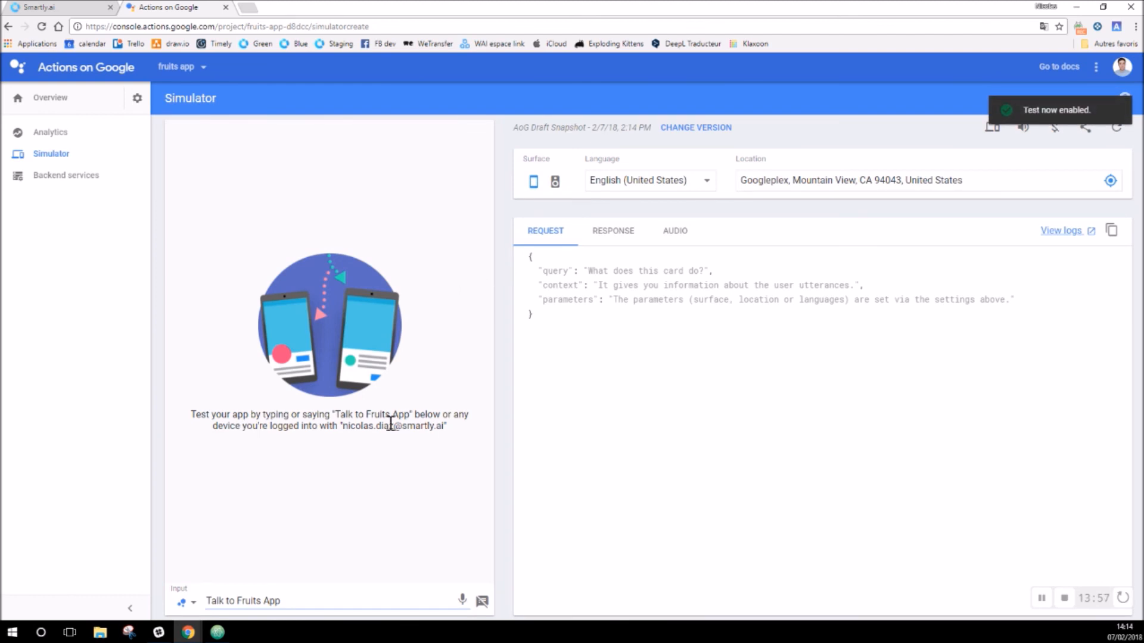
Step: Start the conversation with 'Talk to Fruits App' and answer 'yes'
left_click(462, 600)
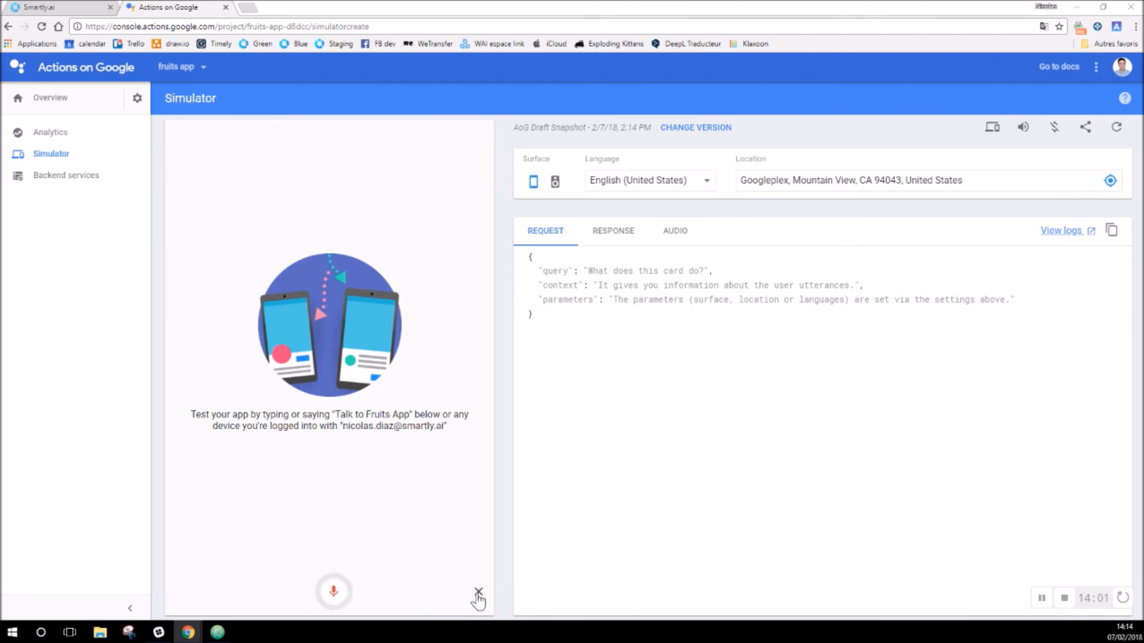
left_click(478, 593)
left_click(311, 600)
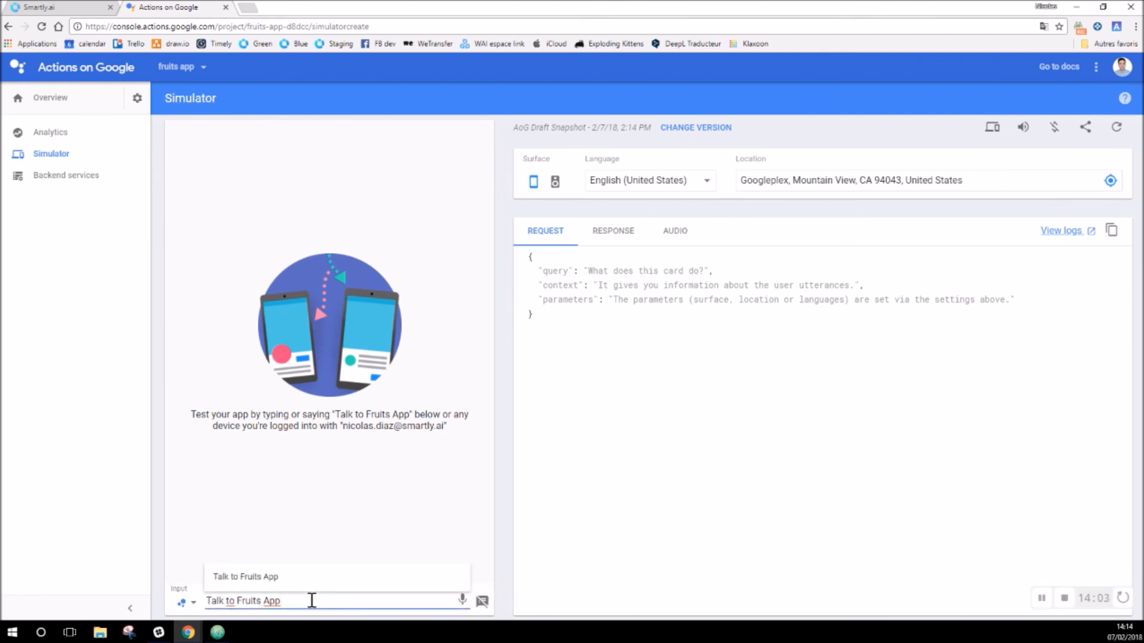
key("Return")
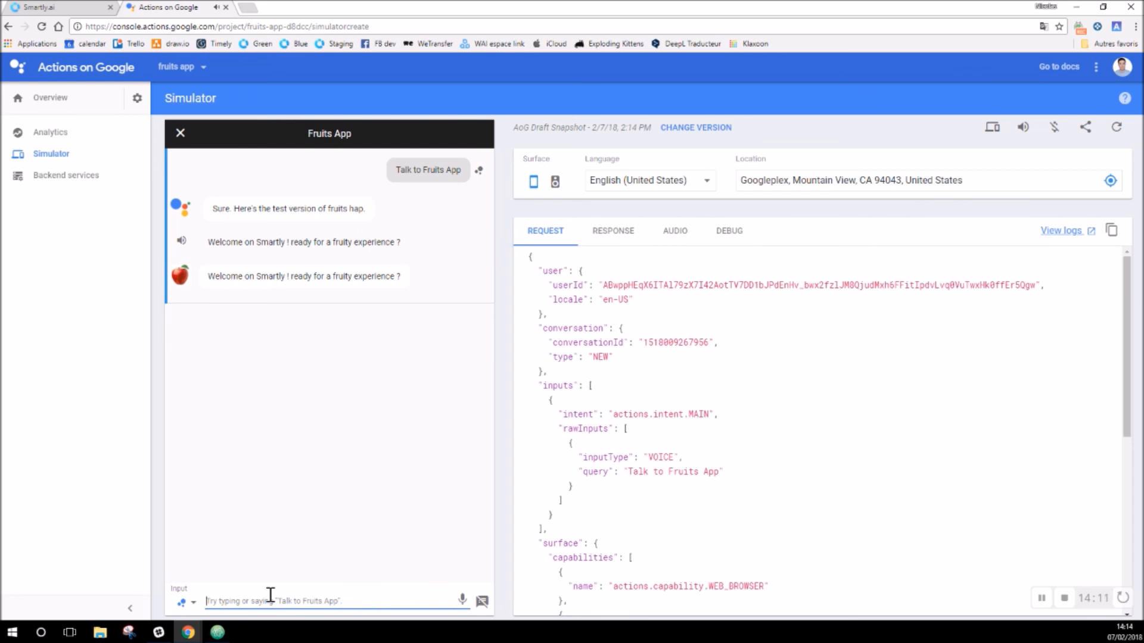
type("yes")
key("Return")
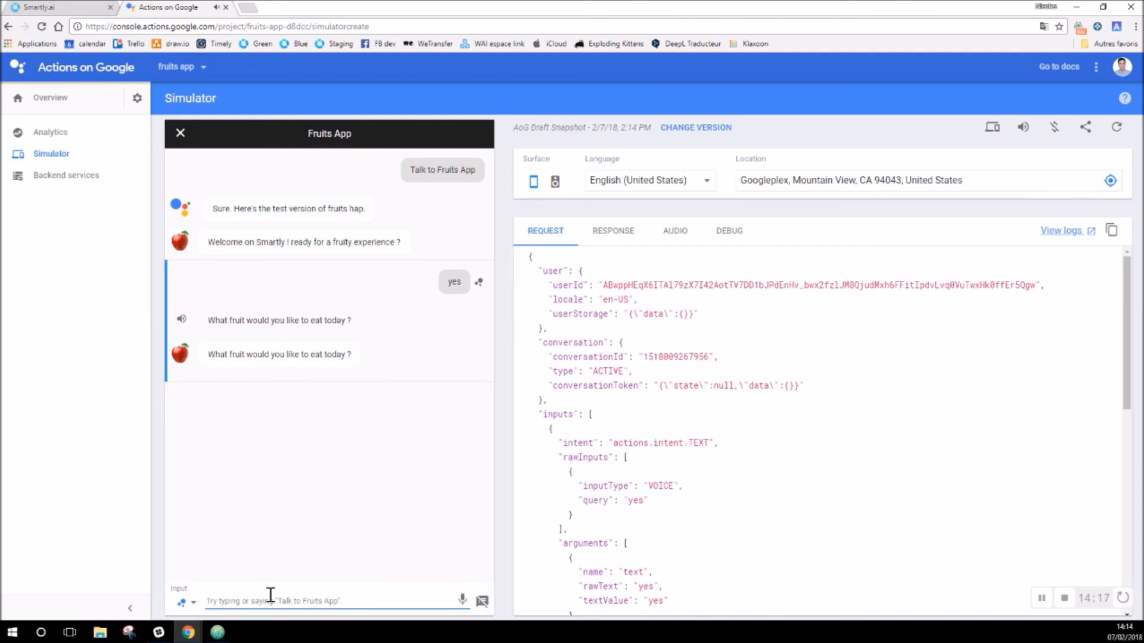
Step: Ask 'i would like to eat a granny' to get the apple reply, then type 'Thank you :)'
type("i would like to eat a grann")
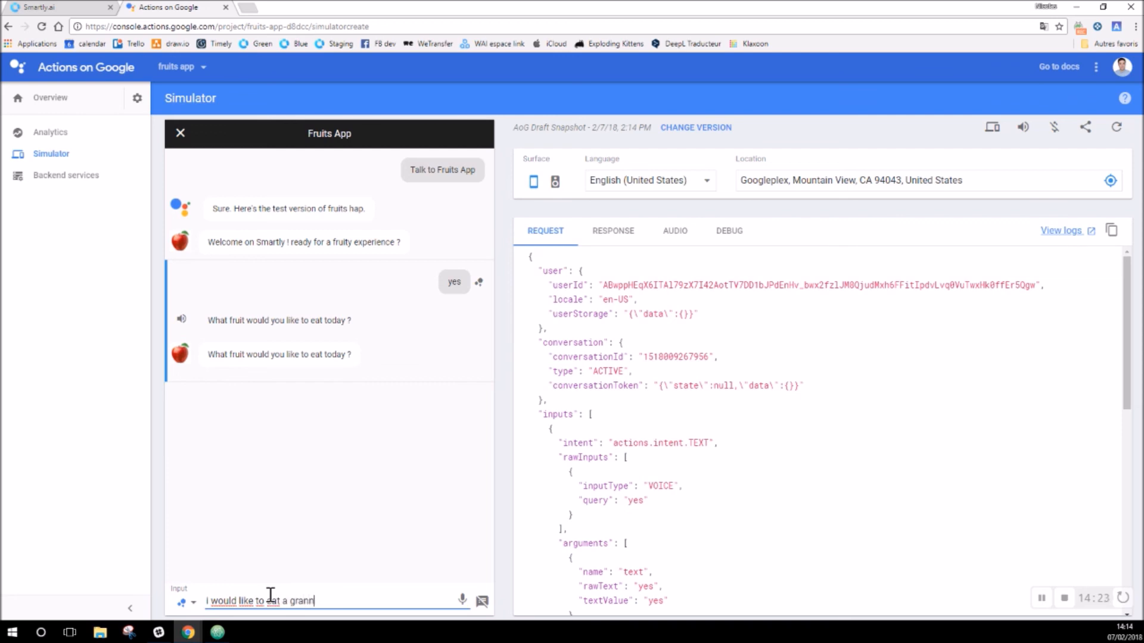
type("y")
key("Return")
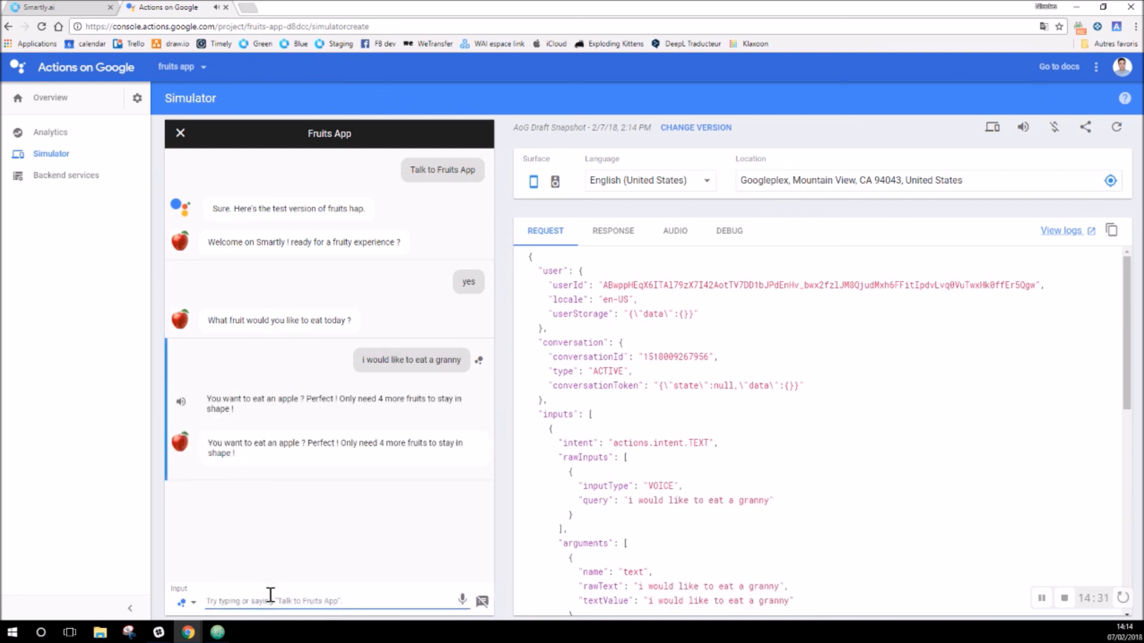
type("T")
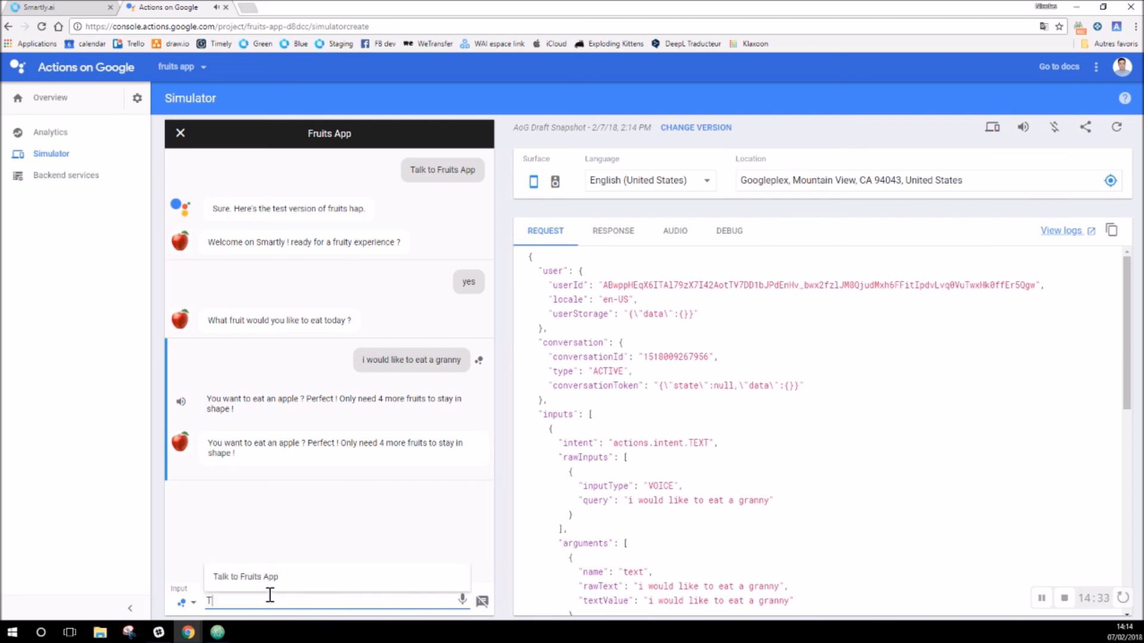
type("hank you :)")
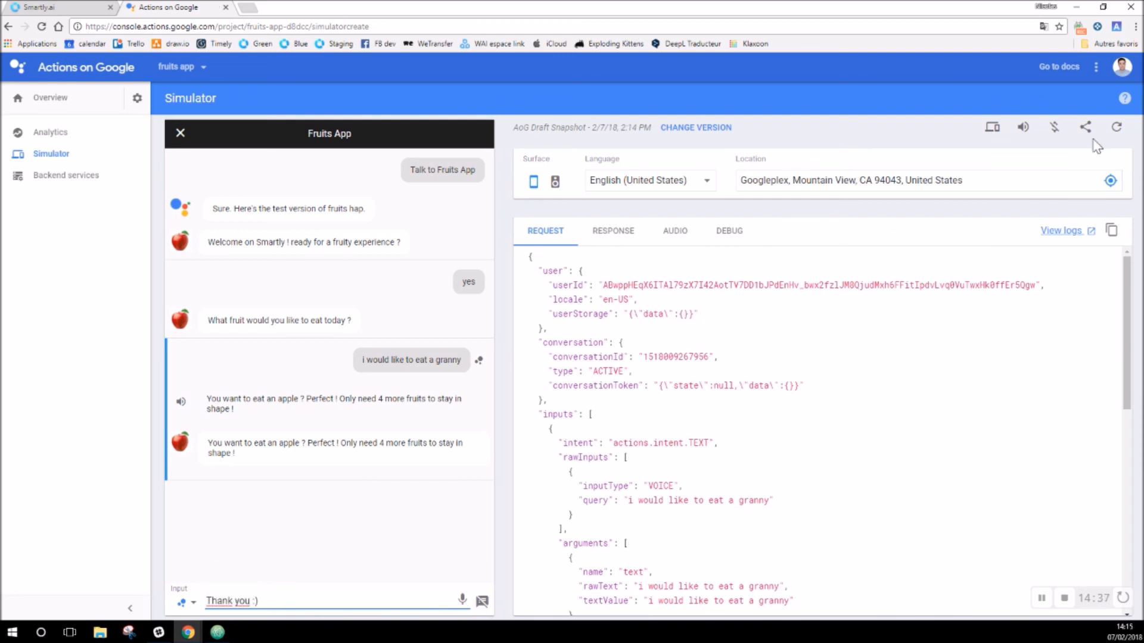
left_click(1079, 29)
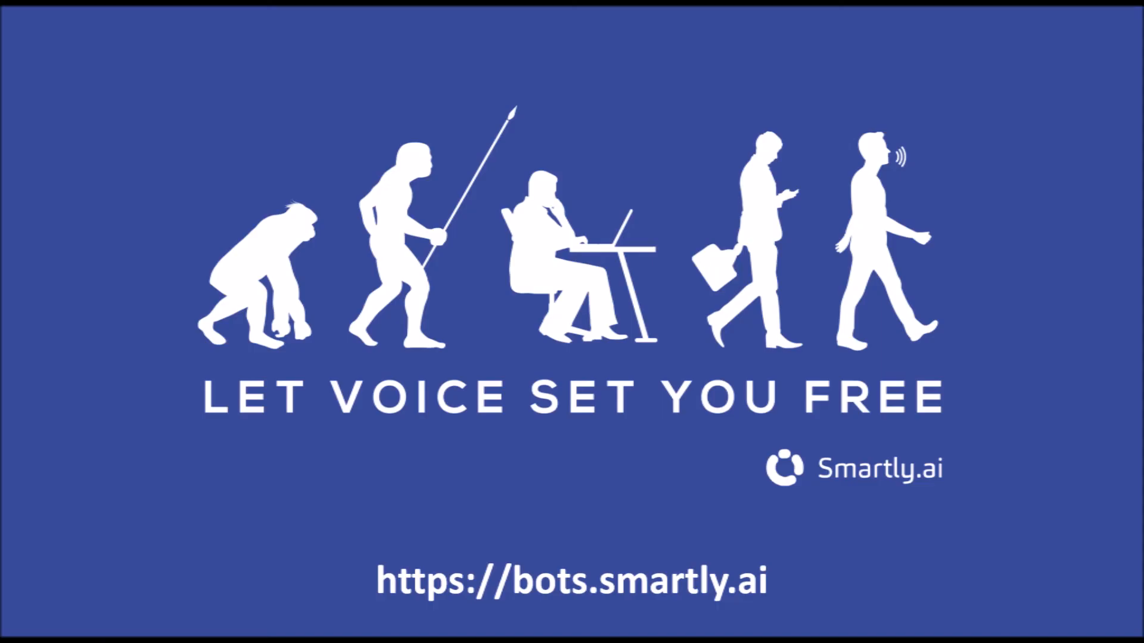